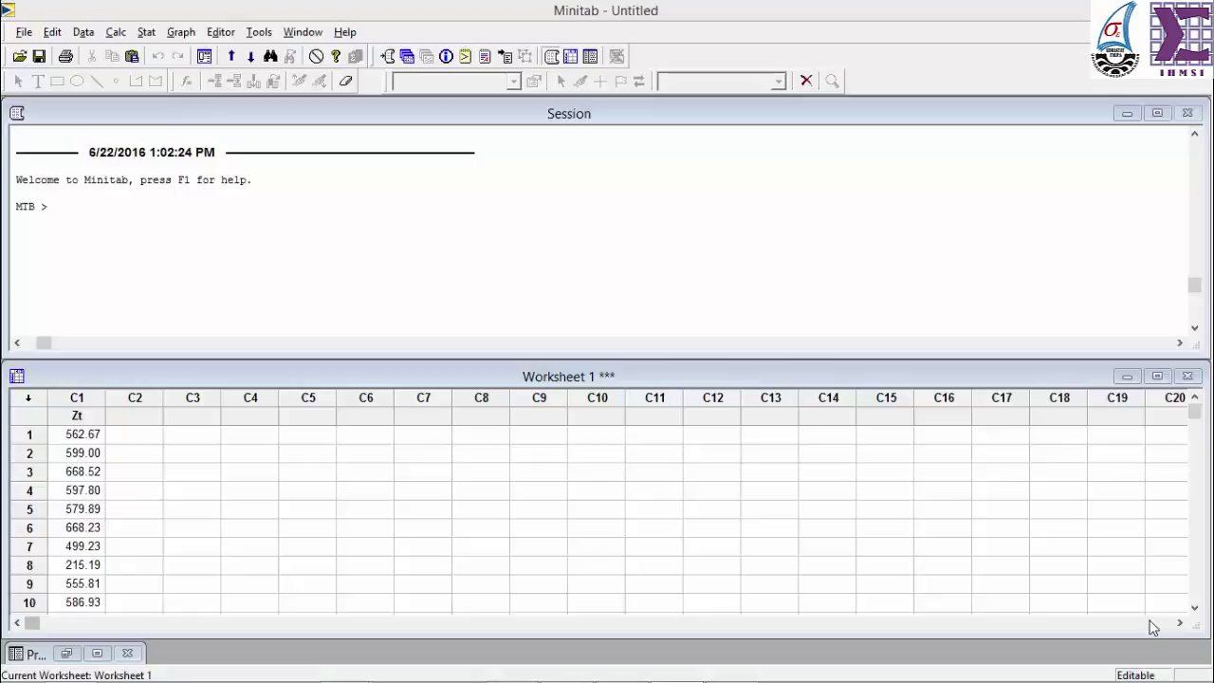
# Step: Create a simple time series plot of the Zt column
pyautogui.click(146, 32)
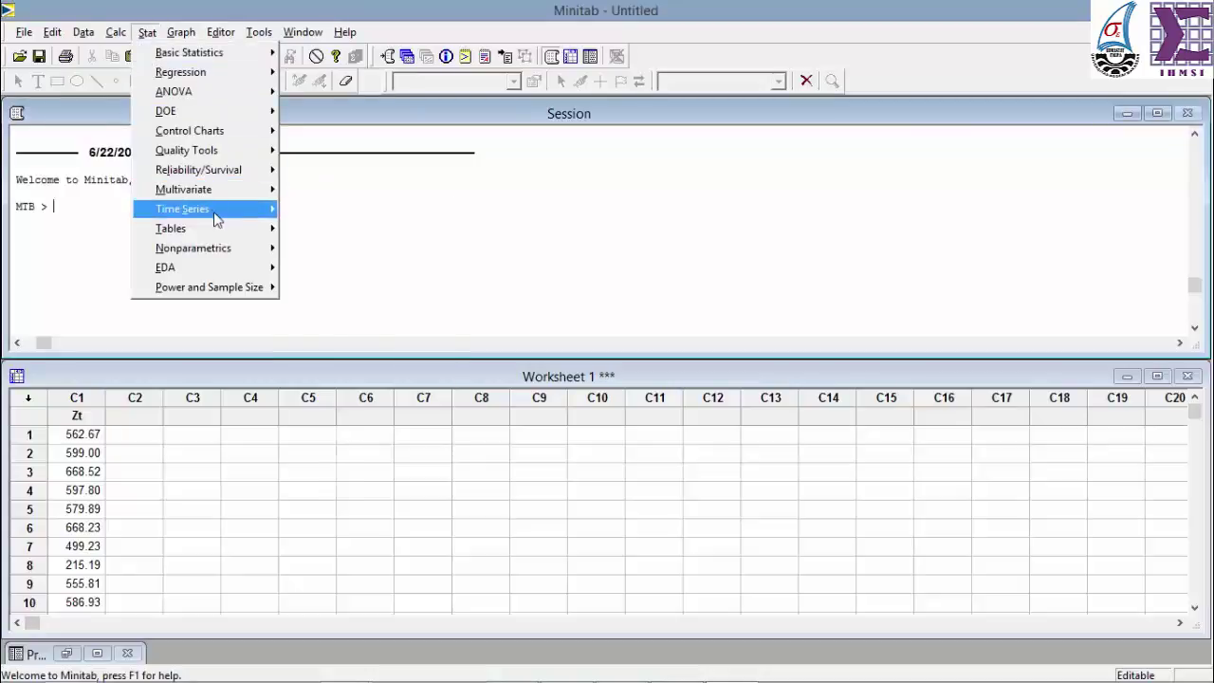
pyautogui.moveTo(214, 216)
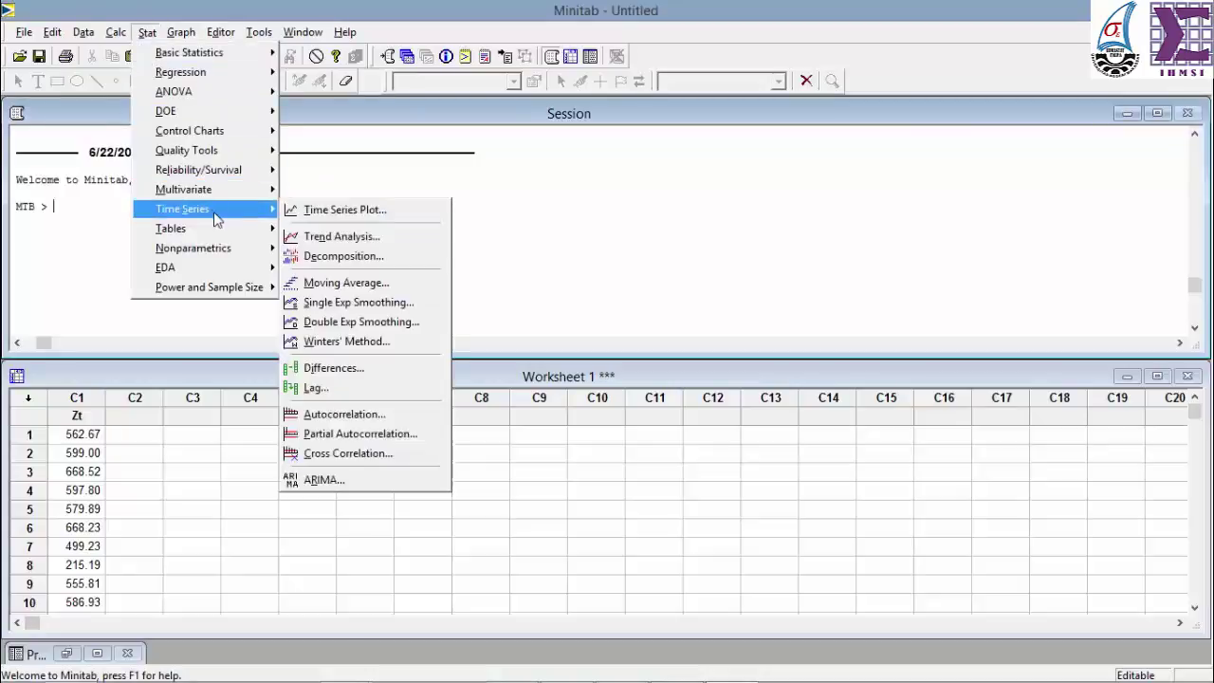
pyautogui.click(337, 212)
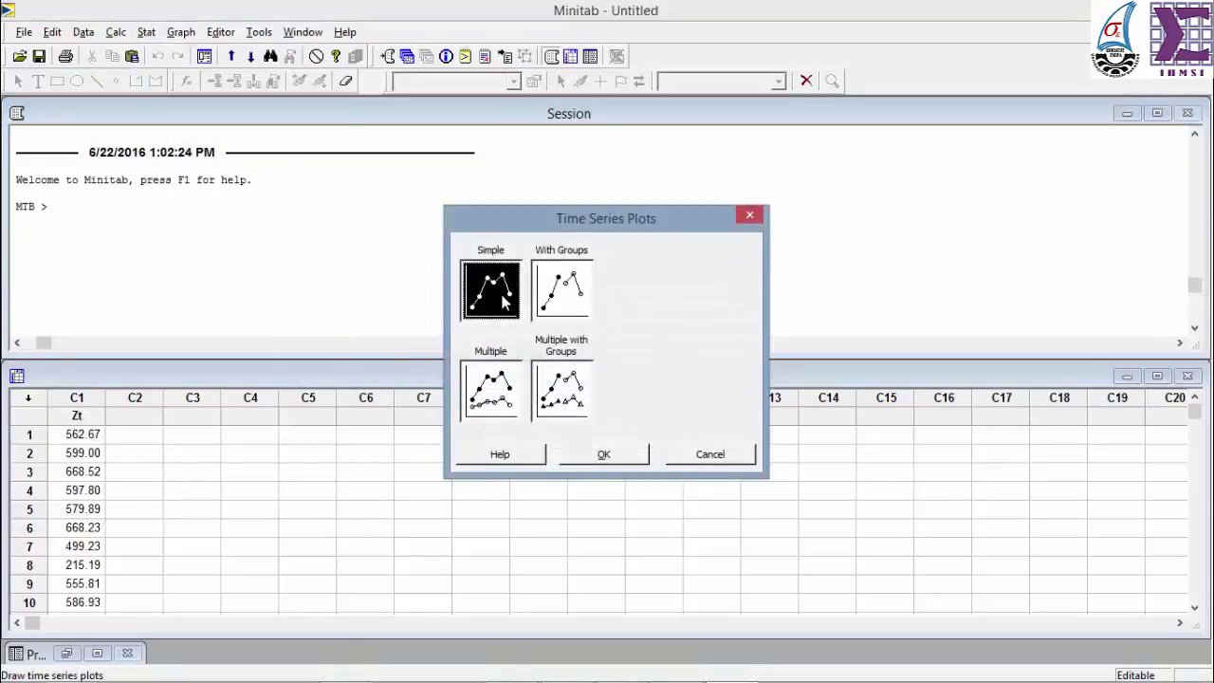
pyautogui.click(617, 461)
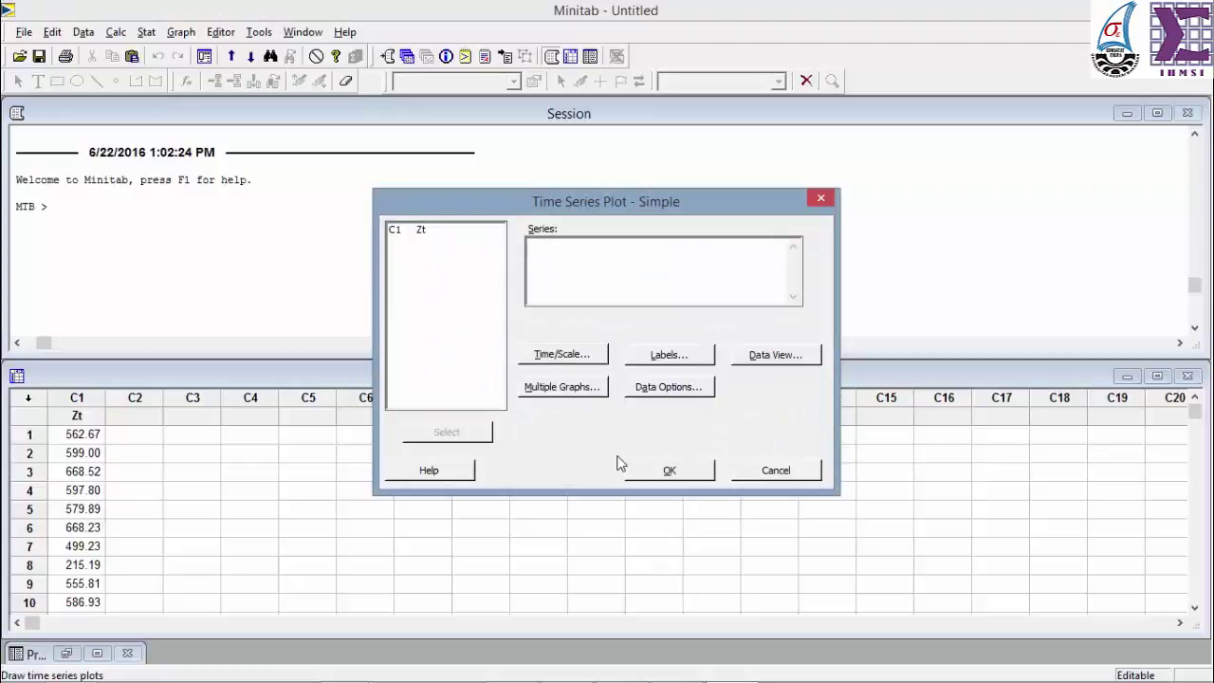
pyautogui.click(418, 231)
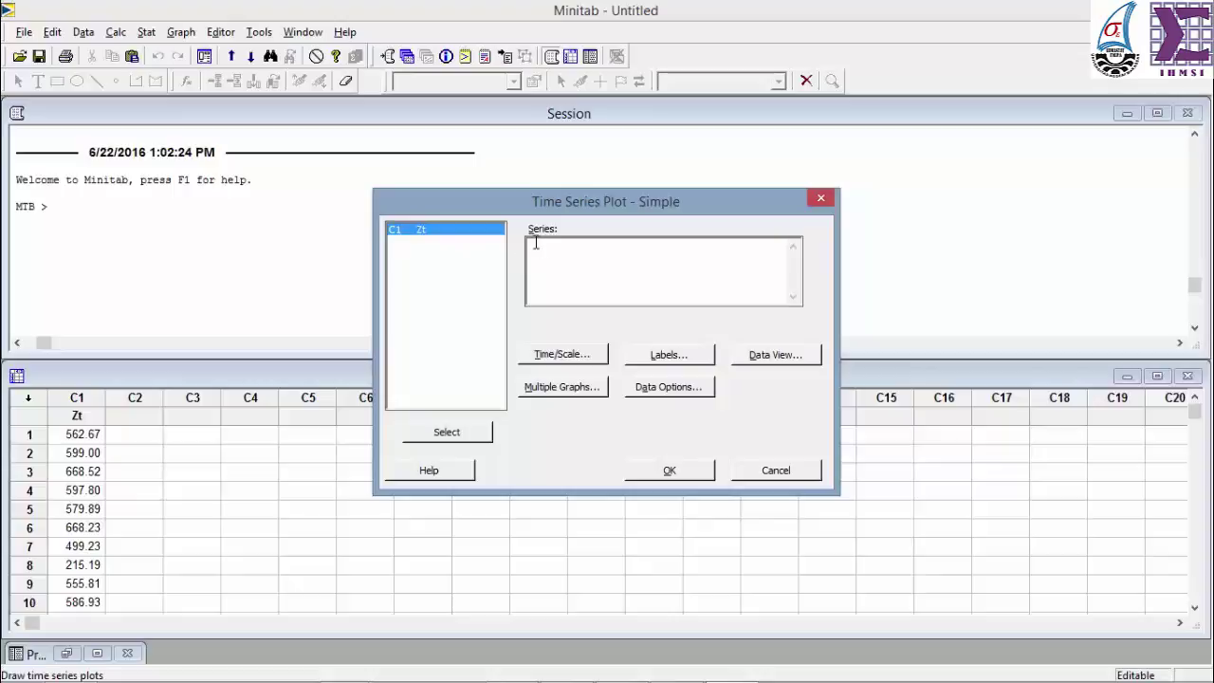
pyautogui.click(449, 434)
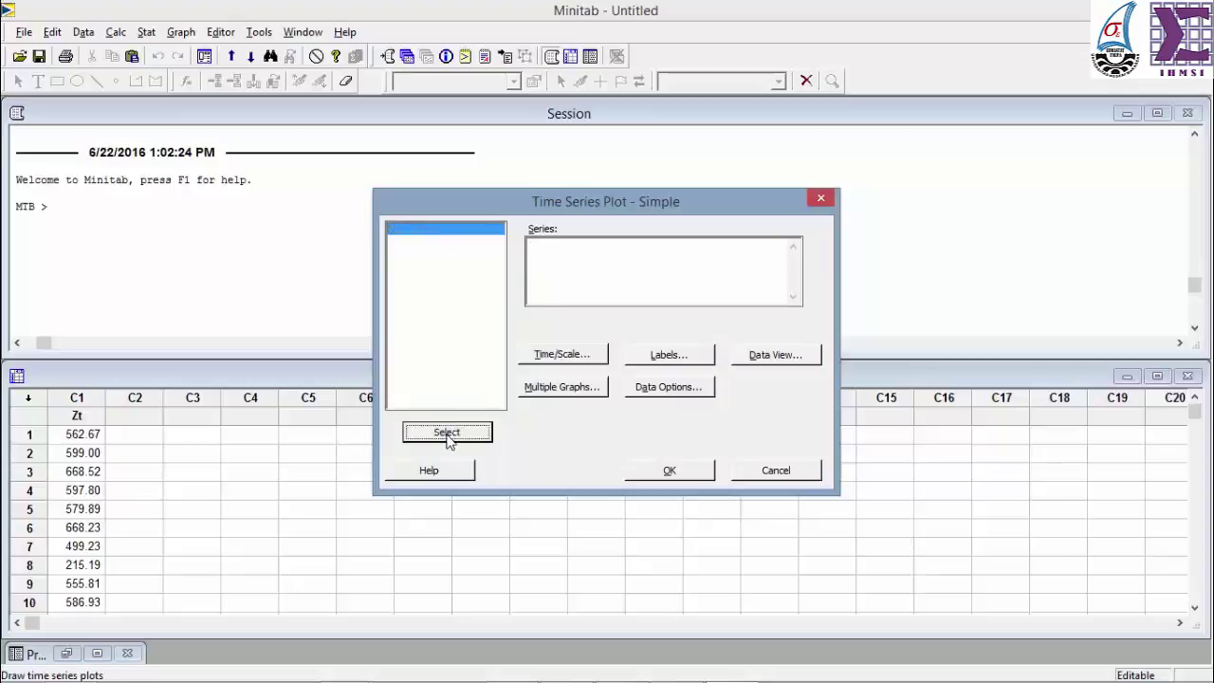
pyautogui.click(690, 473)
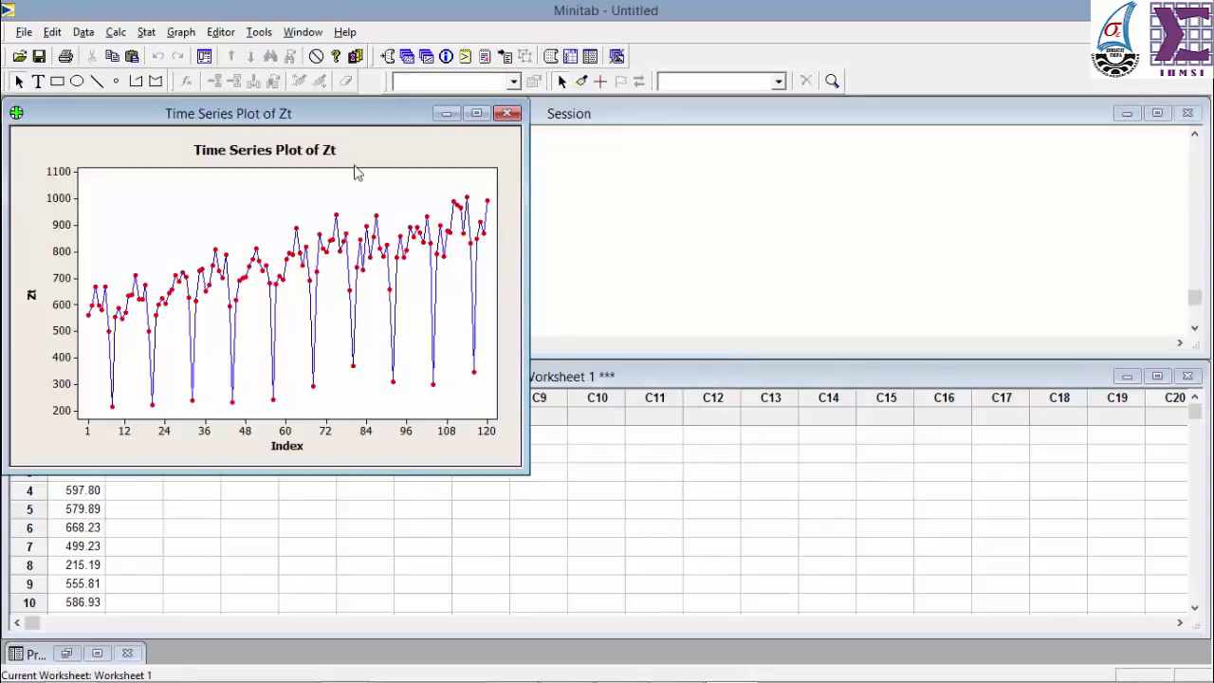
# Step: Move the time series plot window clear of the session output to view it, and minimize it
pyautogui.moveTo(319, 127); pyautogui.dragTo(582, 129)
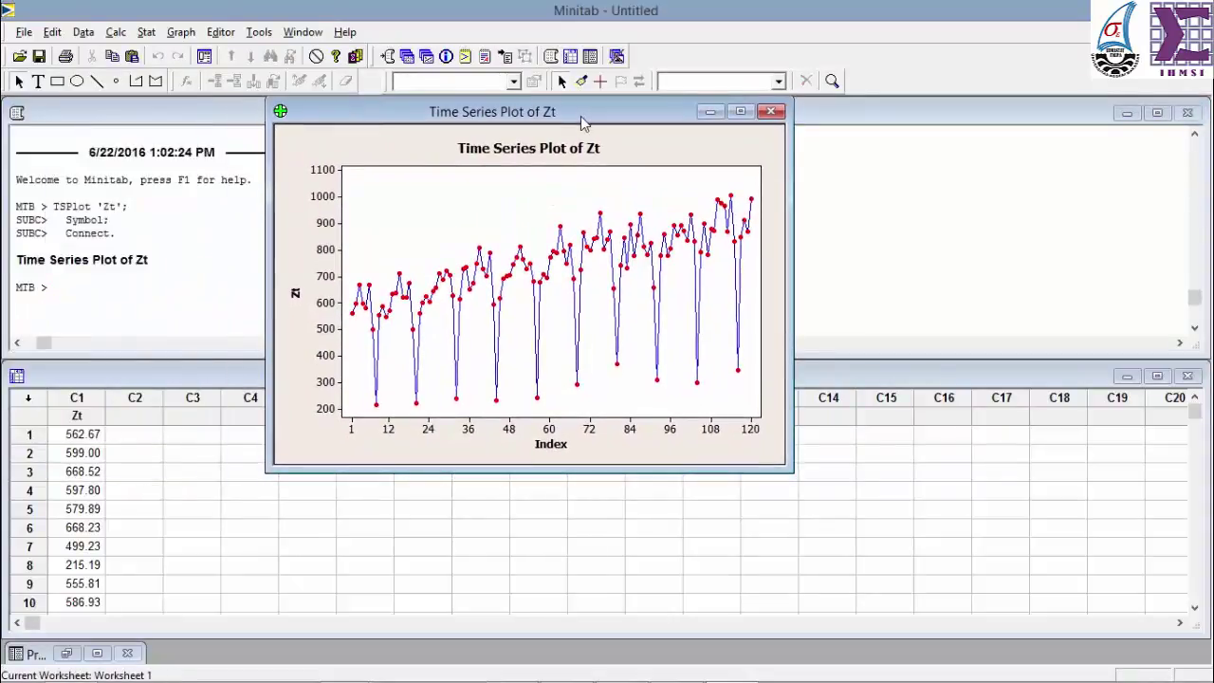
pyautogui.click(541, 332)
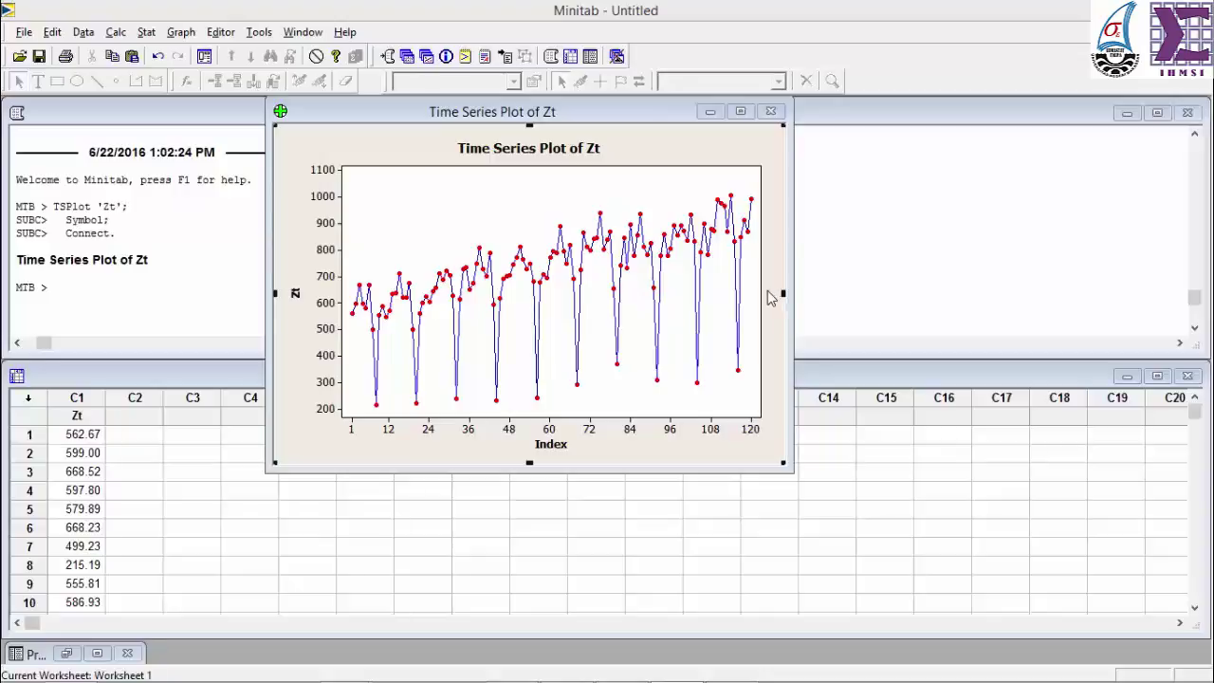
pyautogui.click(709, 110)
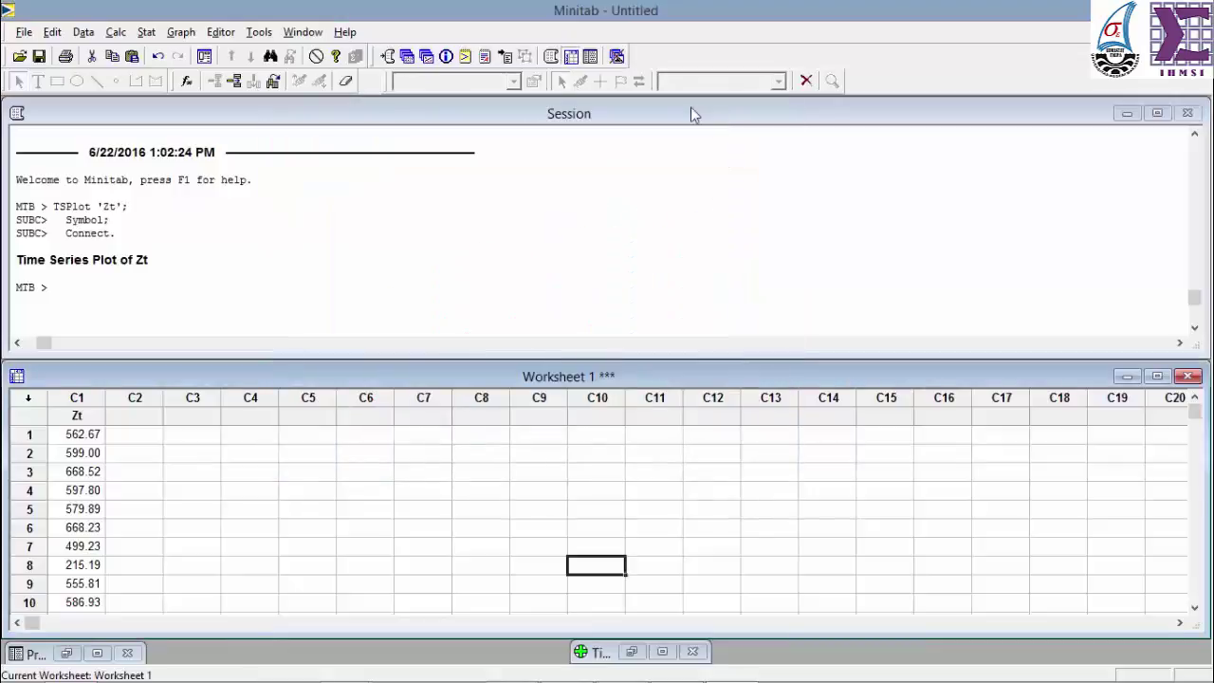
# Step: Plot column C1 Zt as a simple time series graph
pyautogui.click(147, 32)
pyautogui.moveTo(218, 208)
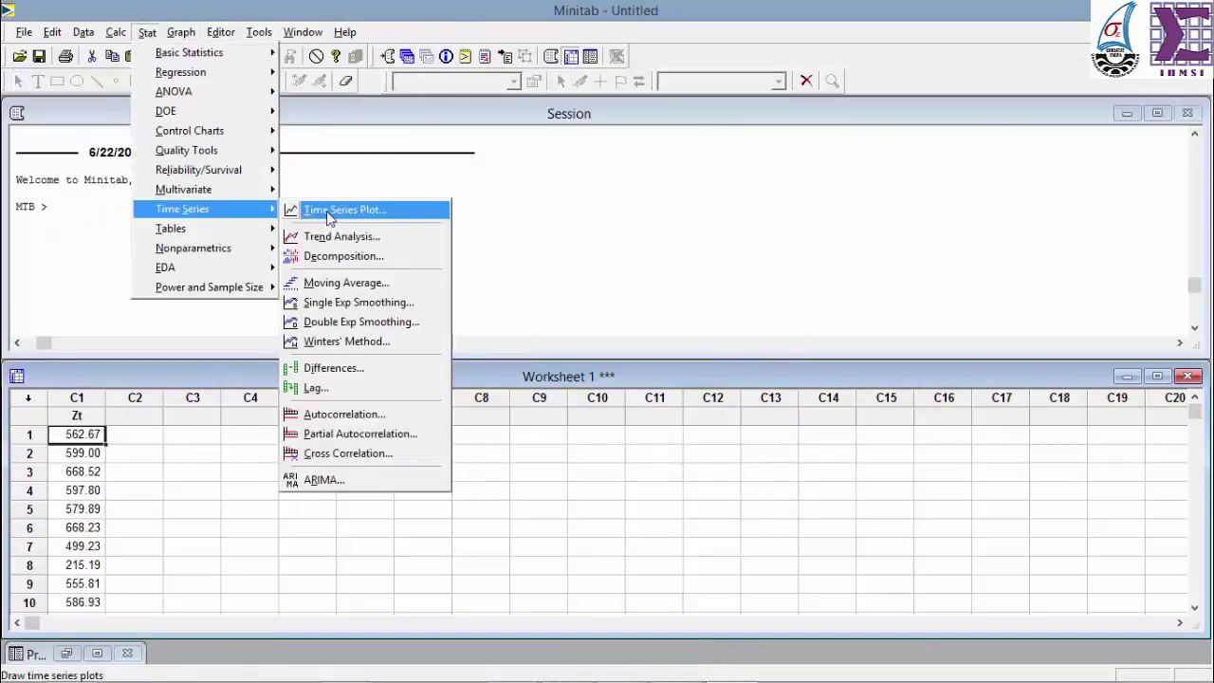
pyautogui.click(329, 212)
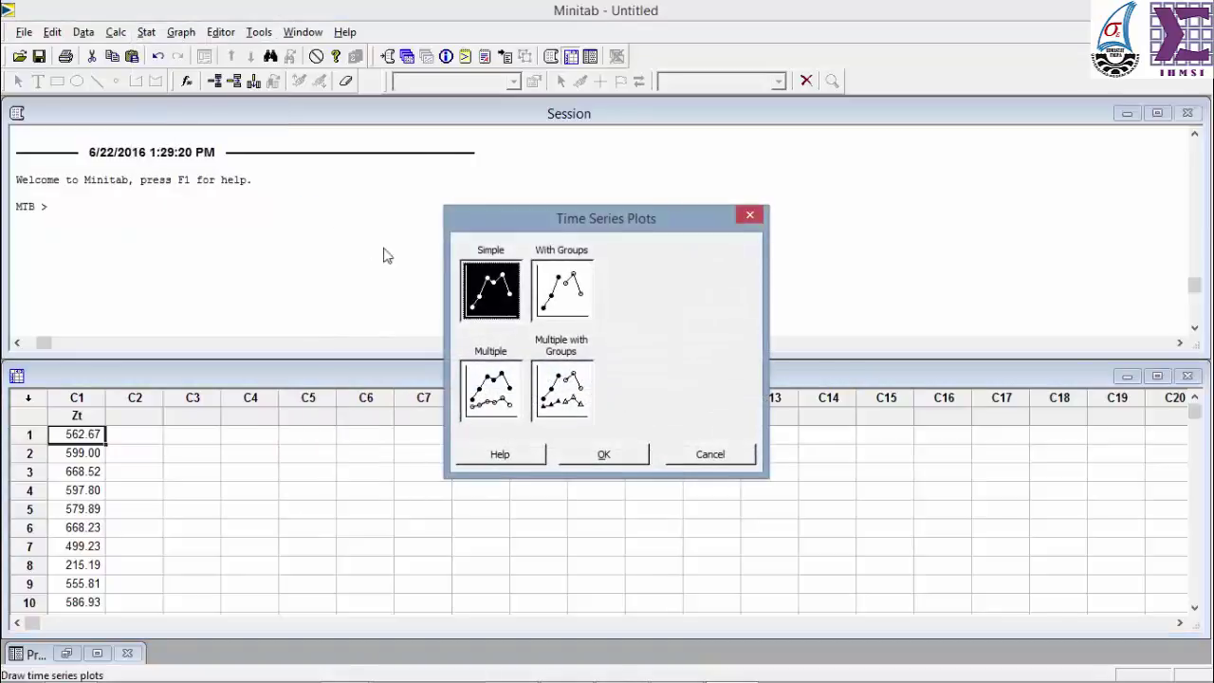
pyautogui.click(604, 455)
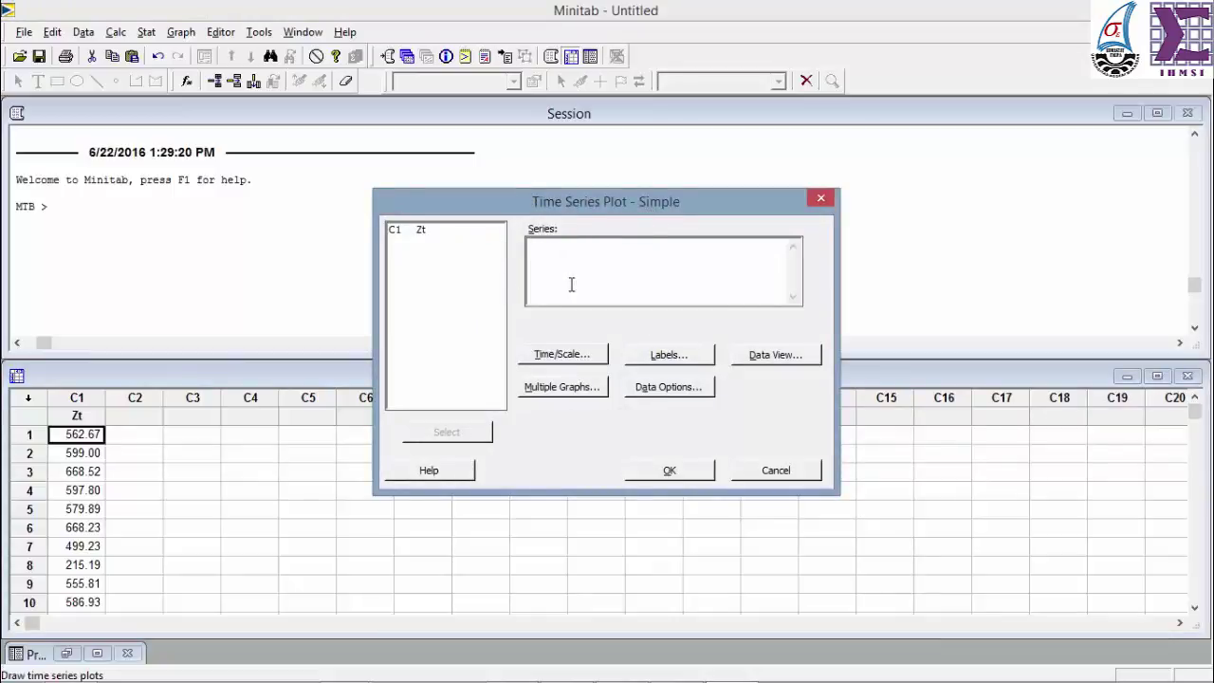
pyautogui.doubleClick(429, 231)
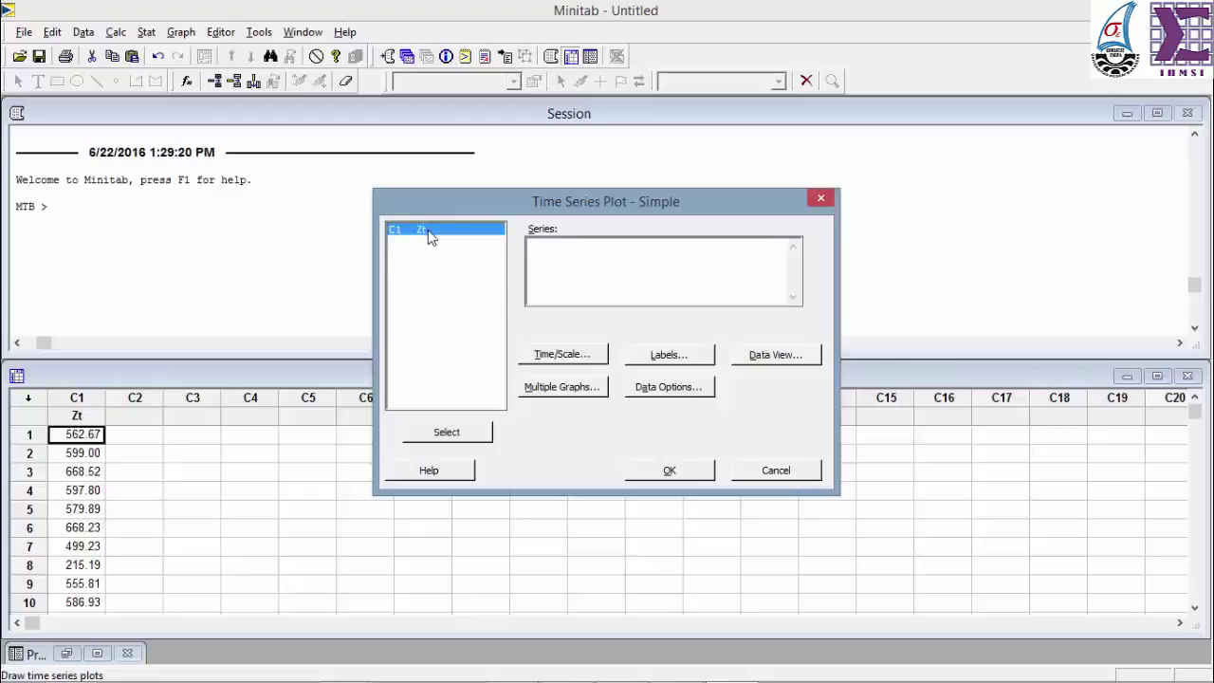
pyautogui.click(696, 471)
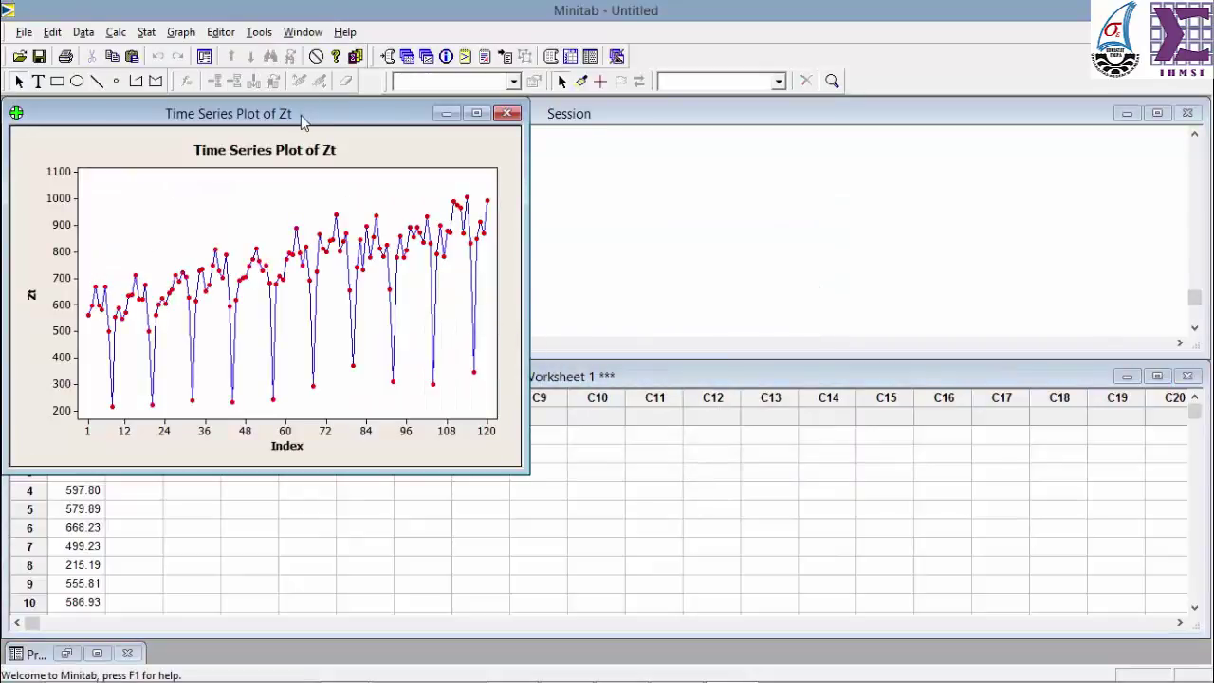
# Step: Reposition the Zt time series graph to view its trend and minimize the graph window
pyautogui.moveTo(300, 115); pyautogui.dragTo(573, 119)
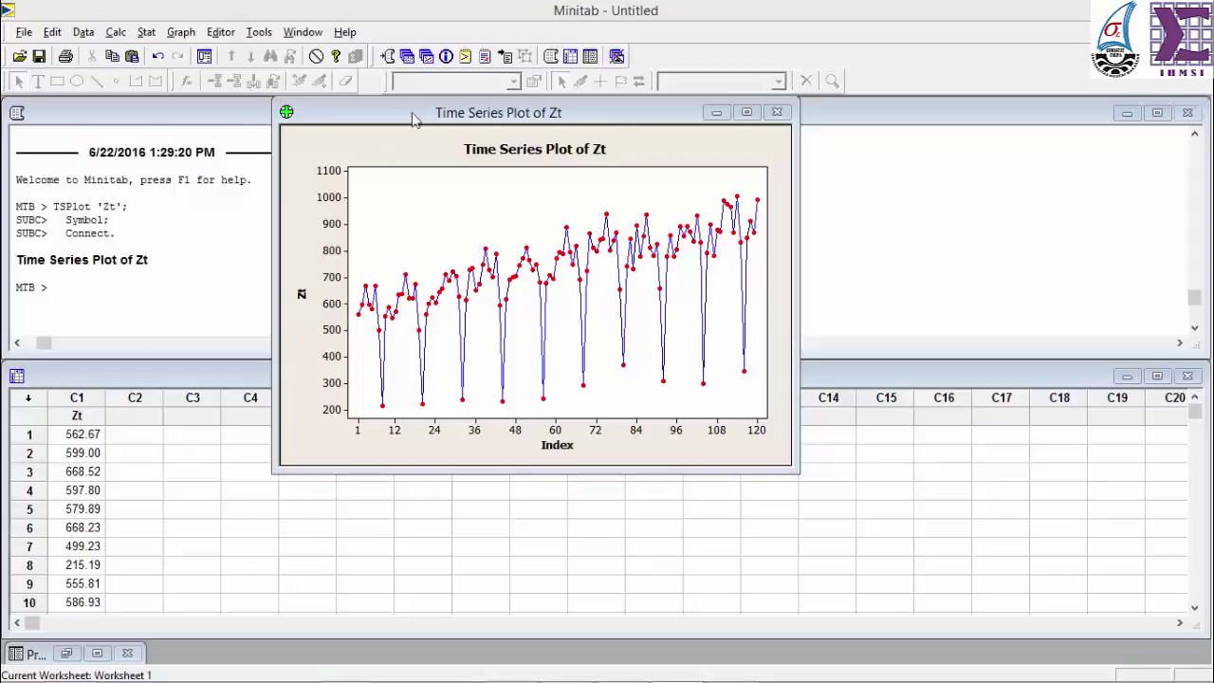
pyautogui.click(715, 116)
pyautogui.click(715, 114)
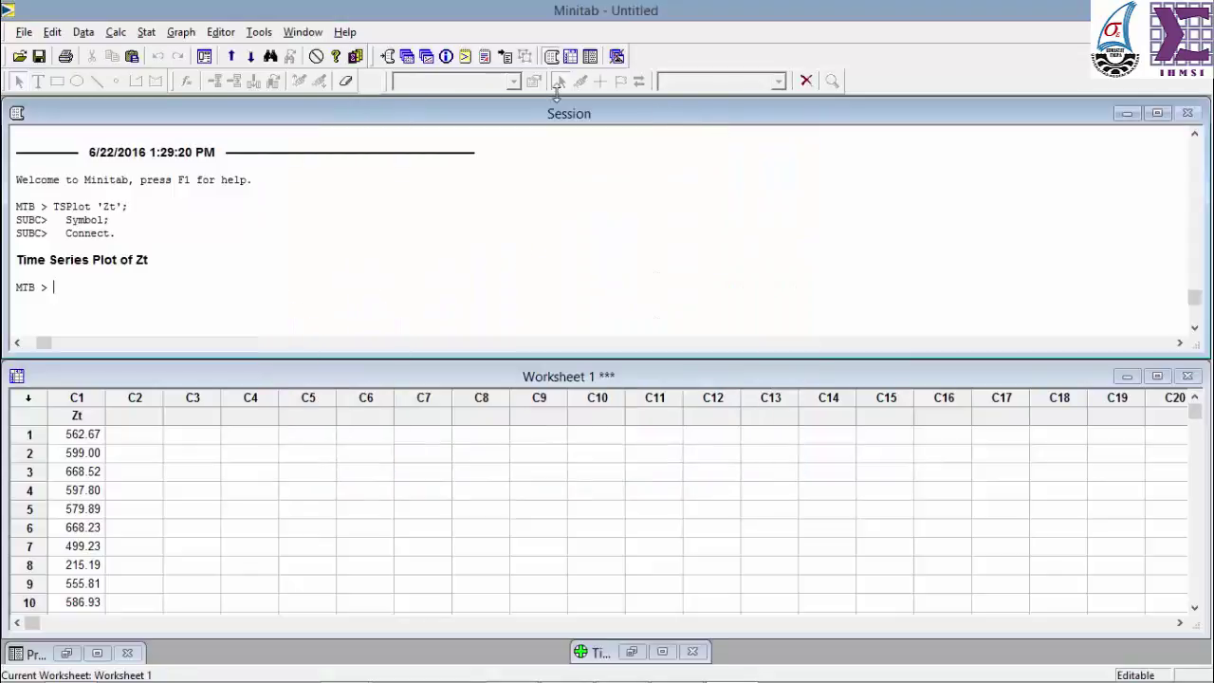
# Step: Generate the autocorrelation function of Zt with the number of lags set to 50
pyautogui.click(147, 34)
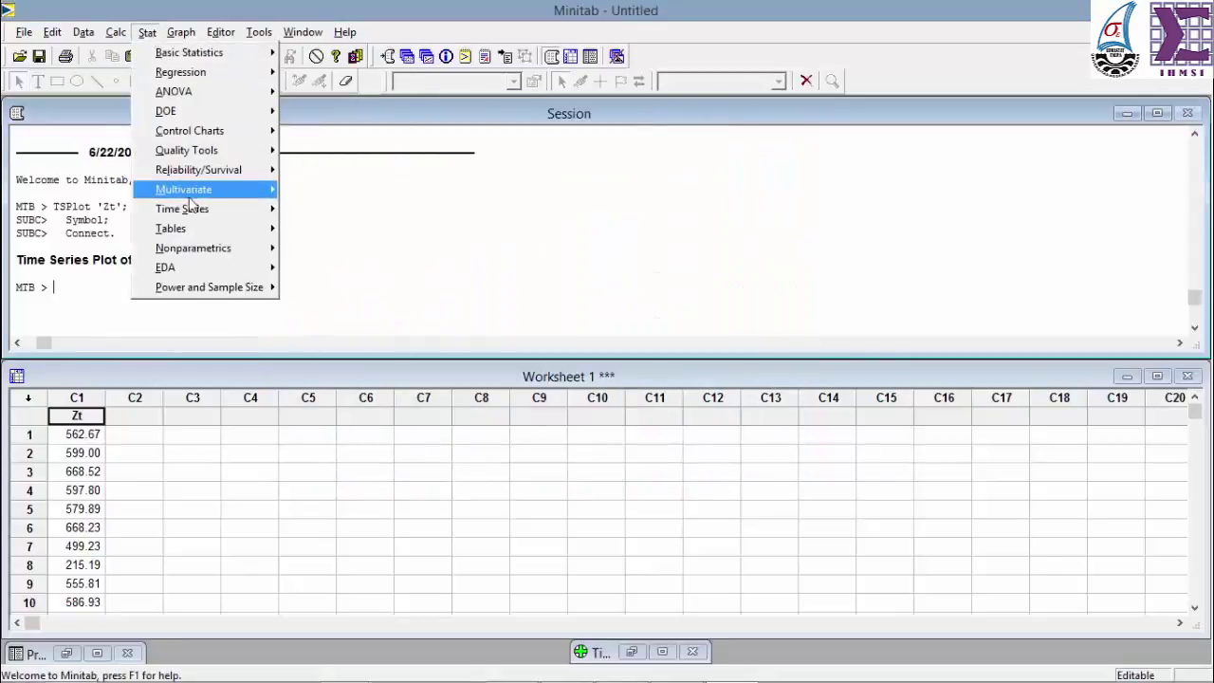
pyautogui.moveTo(200, 209)
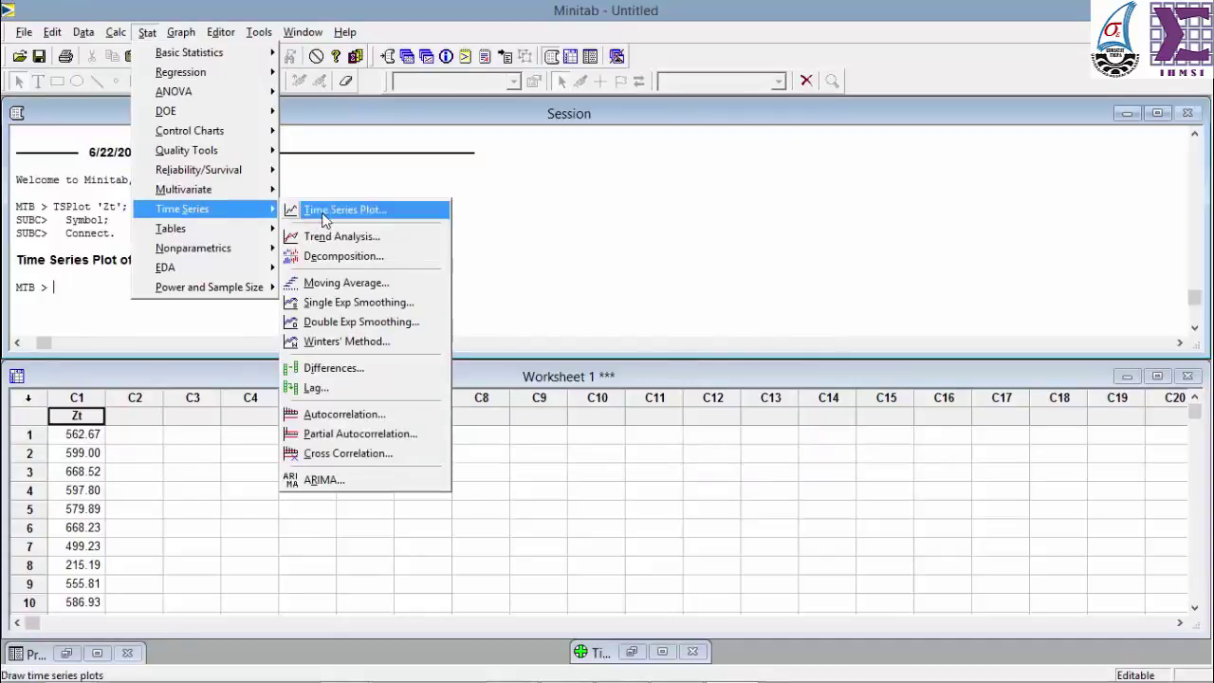
pyautogui.click(371, 417)
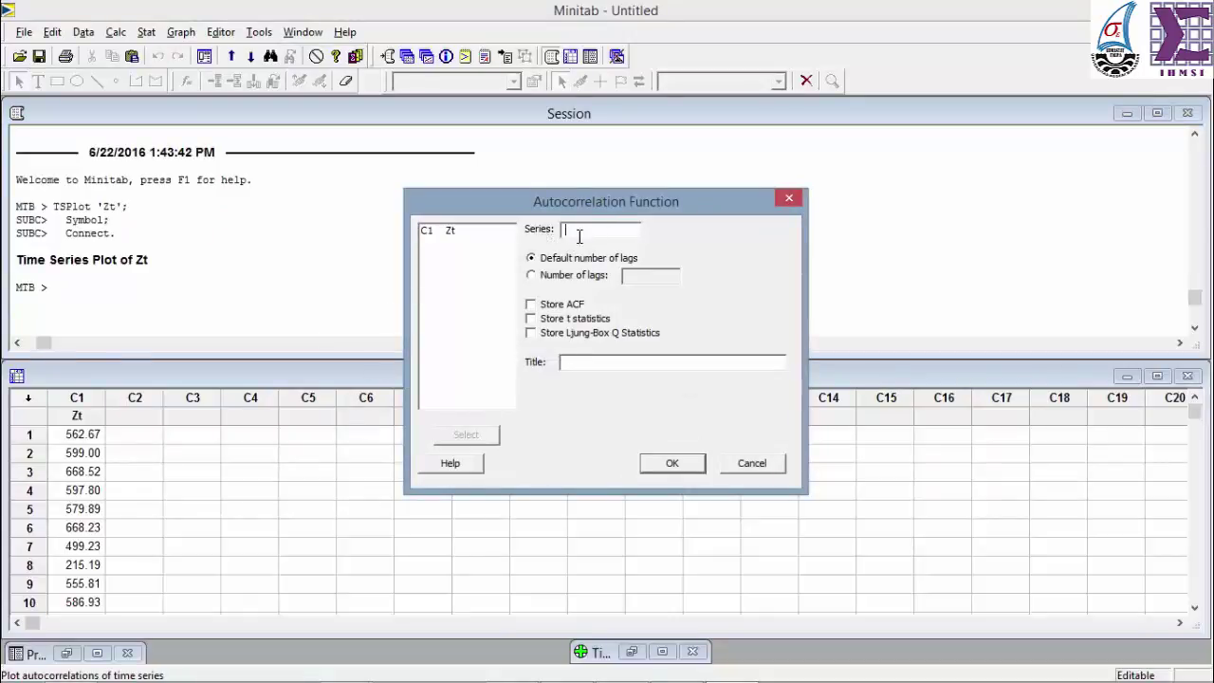
pyautogui.click(474, 235)
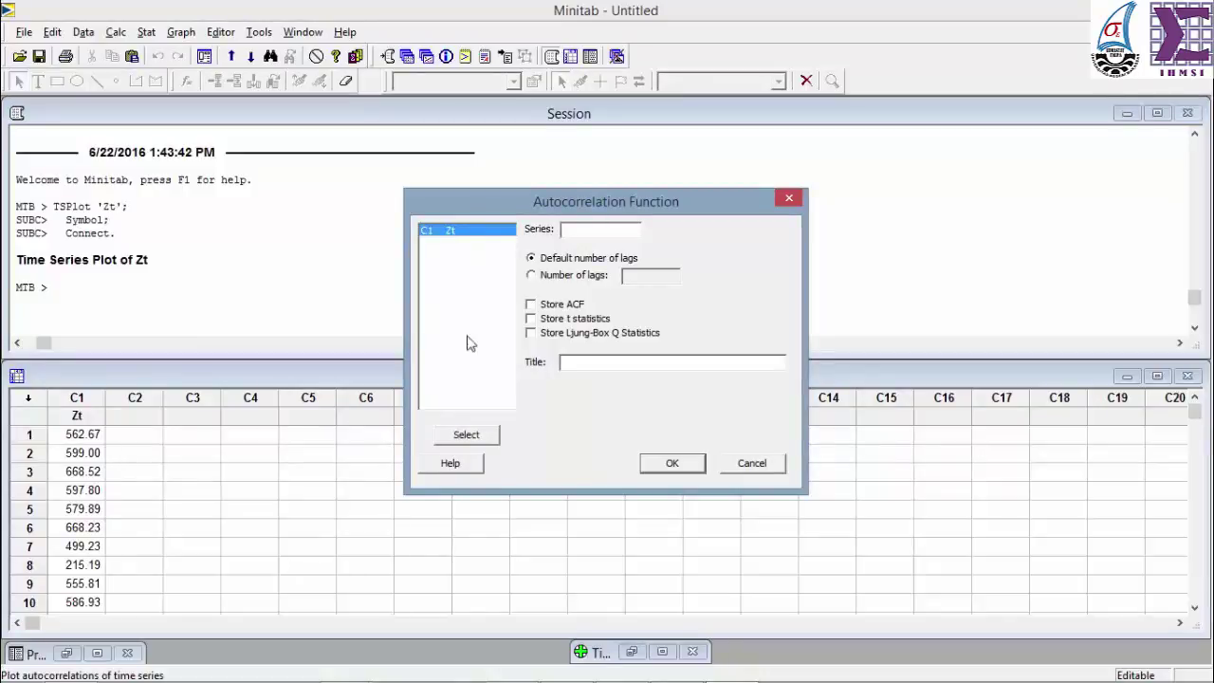
pyautogui.click(477, 443)
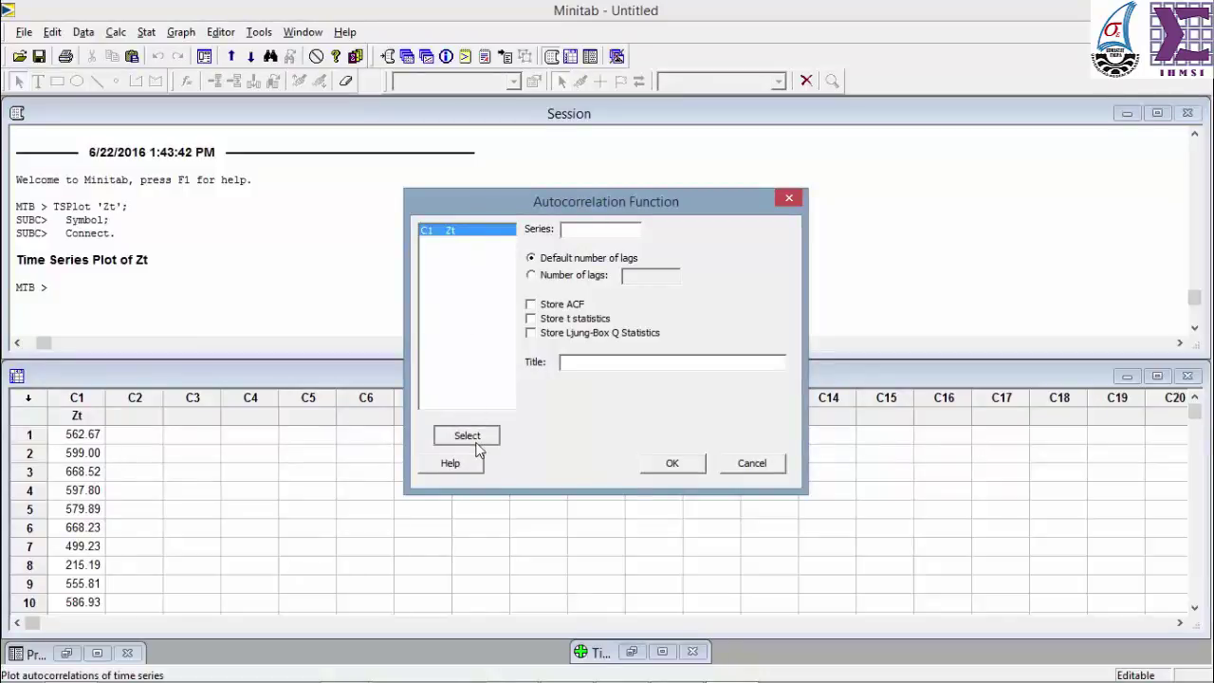
pyautogui.click(588, 277)
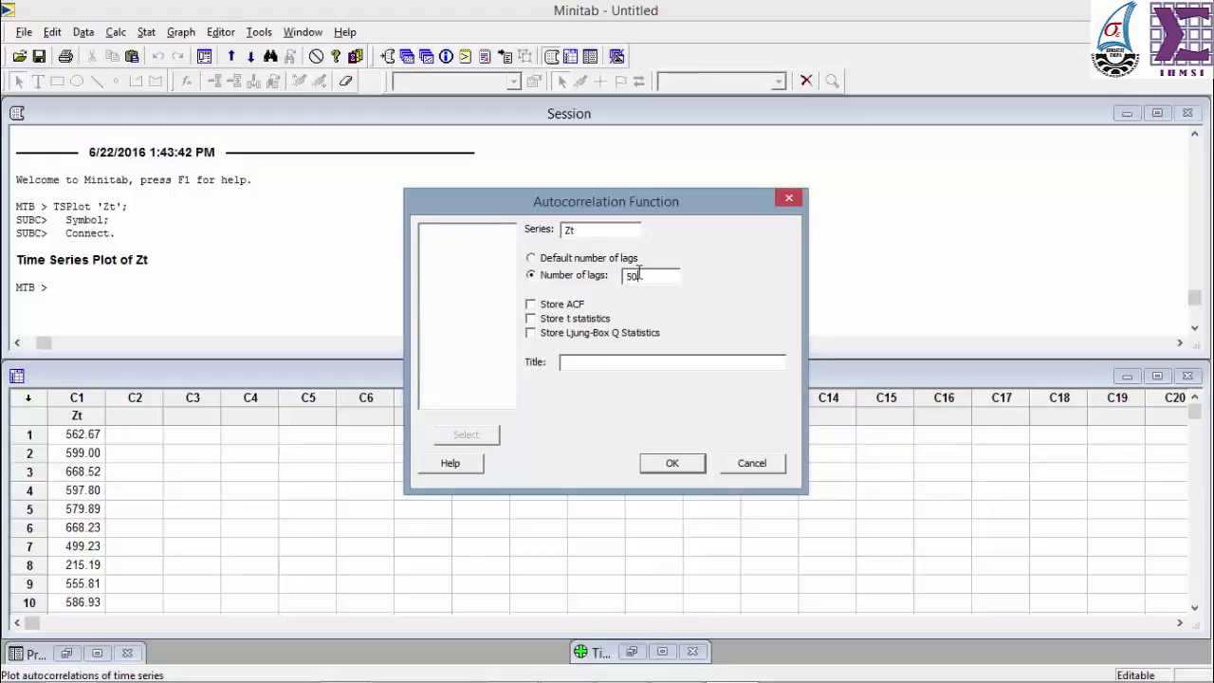
pyautogui.click(687, 466)
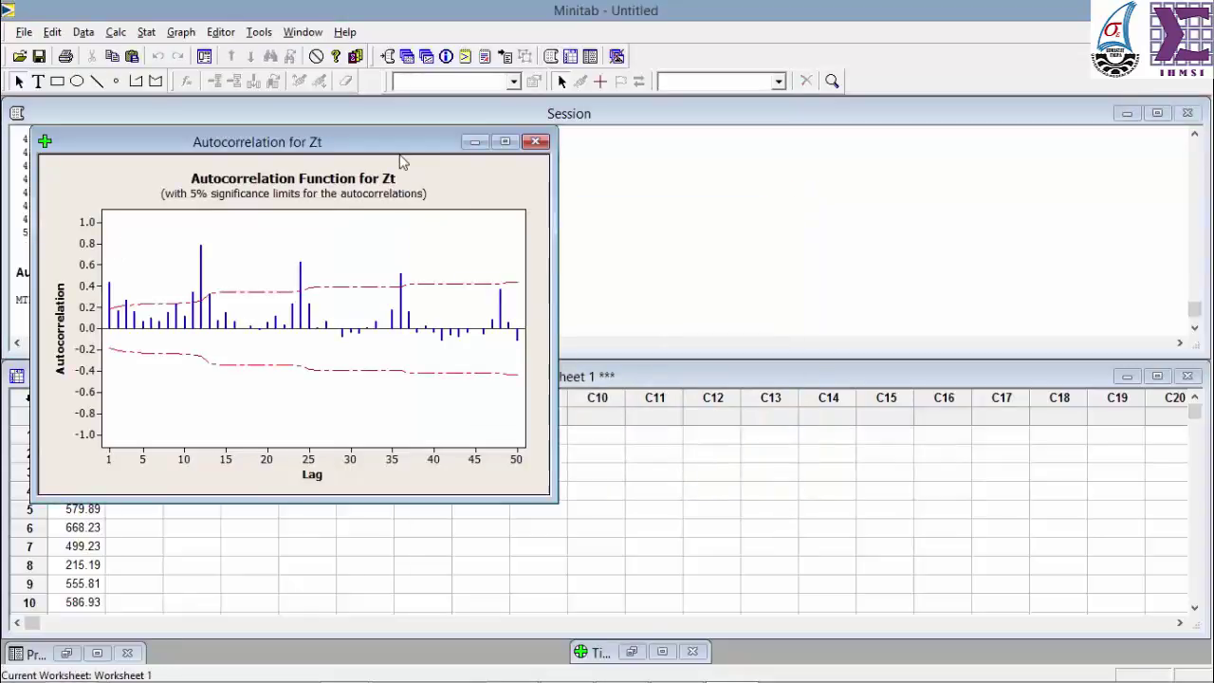
# Step: Examine the autocorrelation spikes of Zt against the significance limits, and minimize the graph window
pyautogui.moveTo(381, 142); pyautogui.dragTo(642, 122)
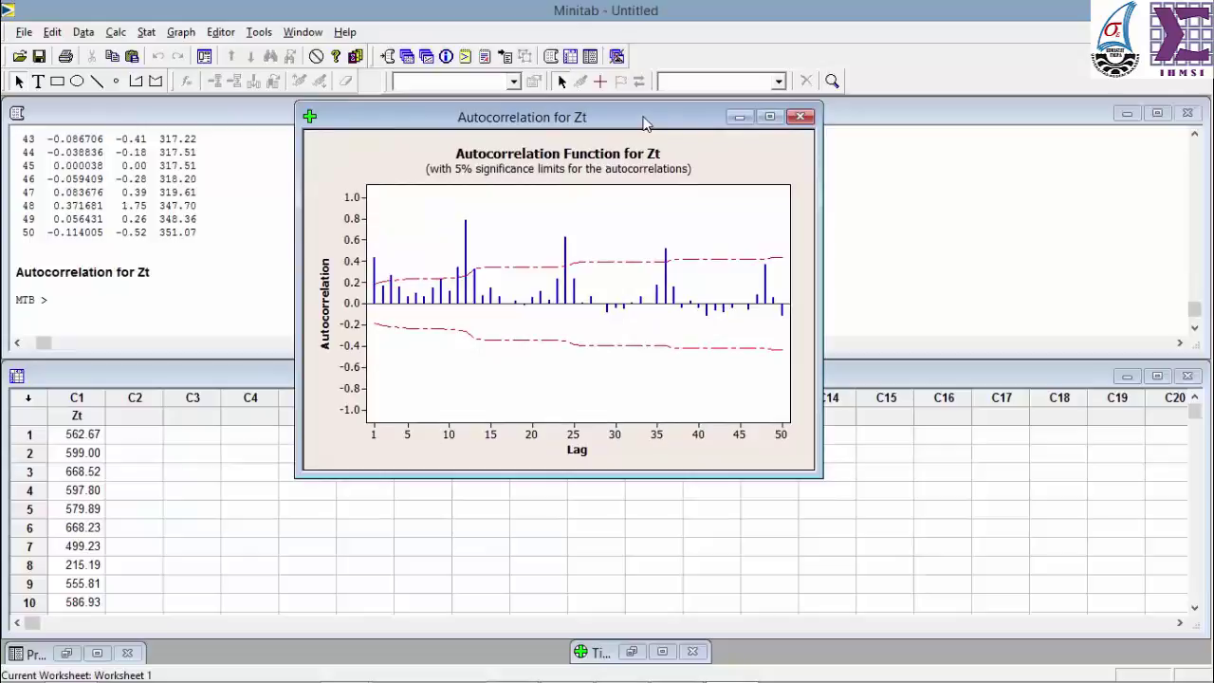
pyautogui.click(489, 410)
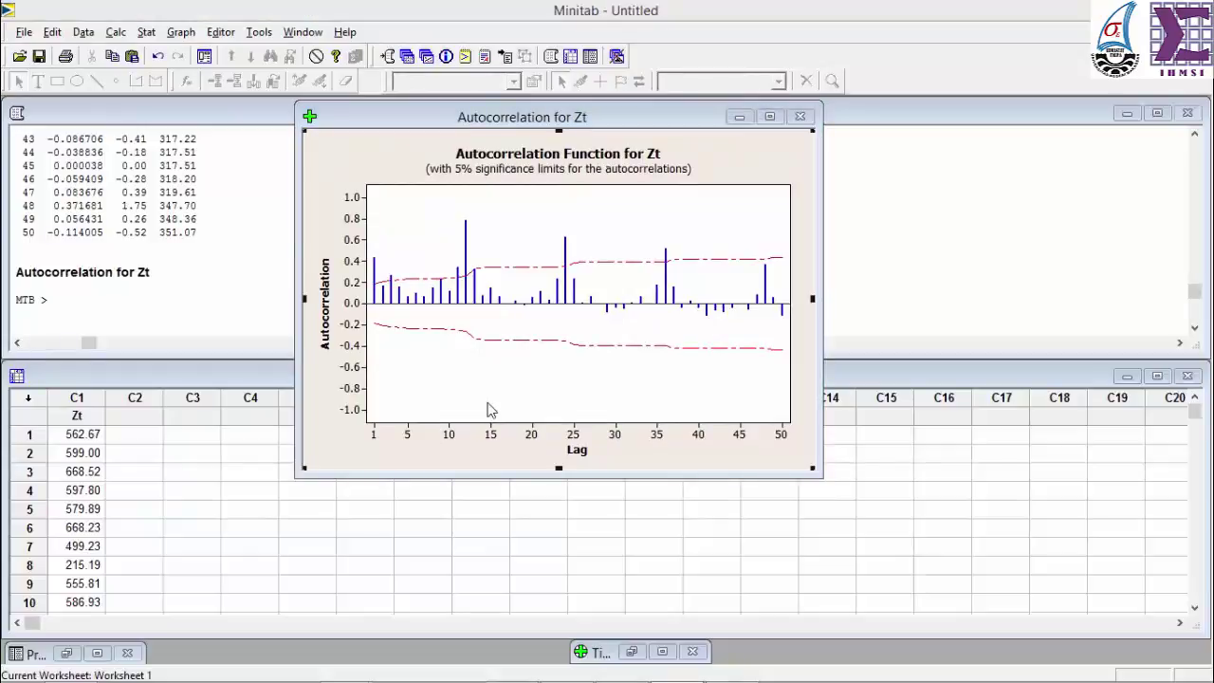
pyautogui.click(466, 233)
pyautogui.moveTo(465, 239)
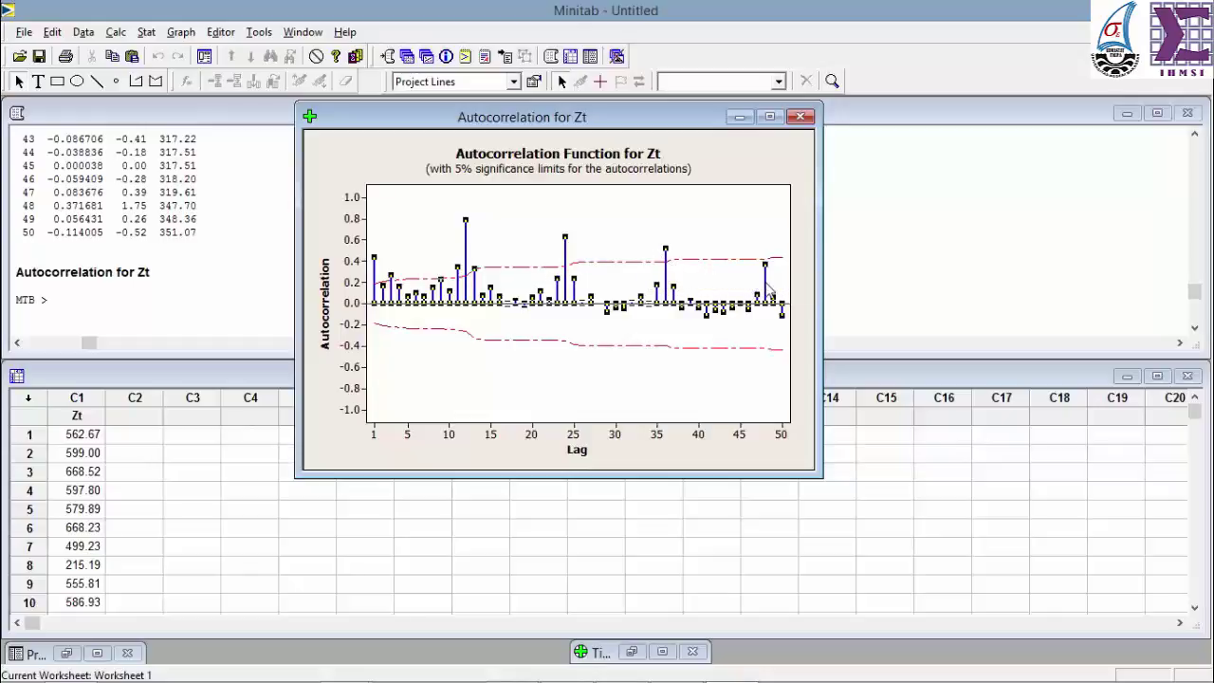
pyautogui.moveTo(769, 290)
pyautogui.click(643, 370)
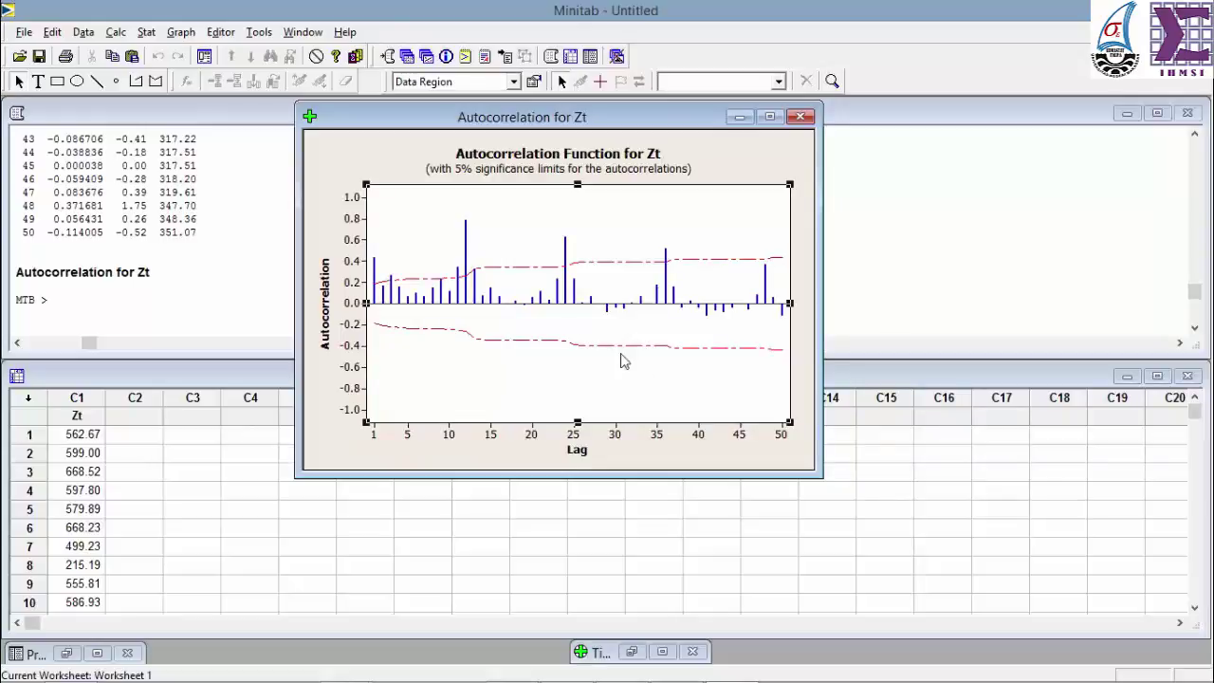
pyautogui.click(466, 301)
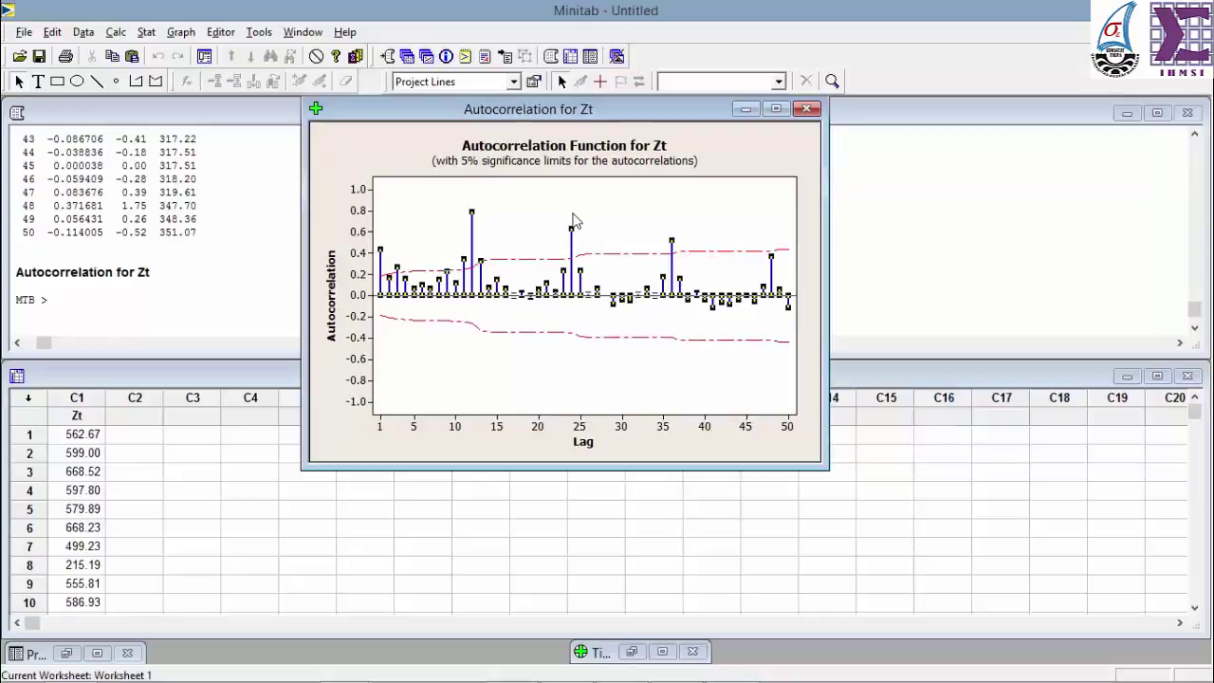
pyautogui.click(747, 110)
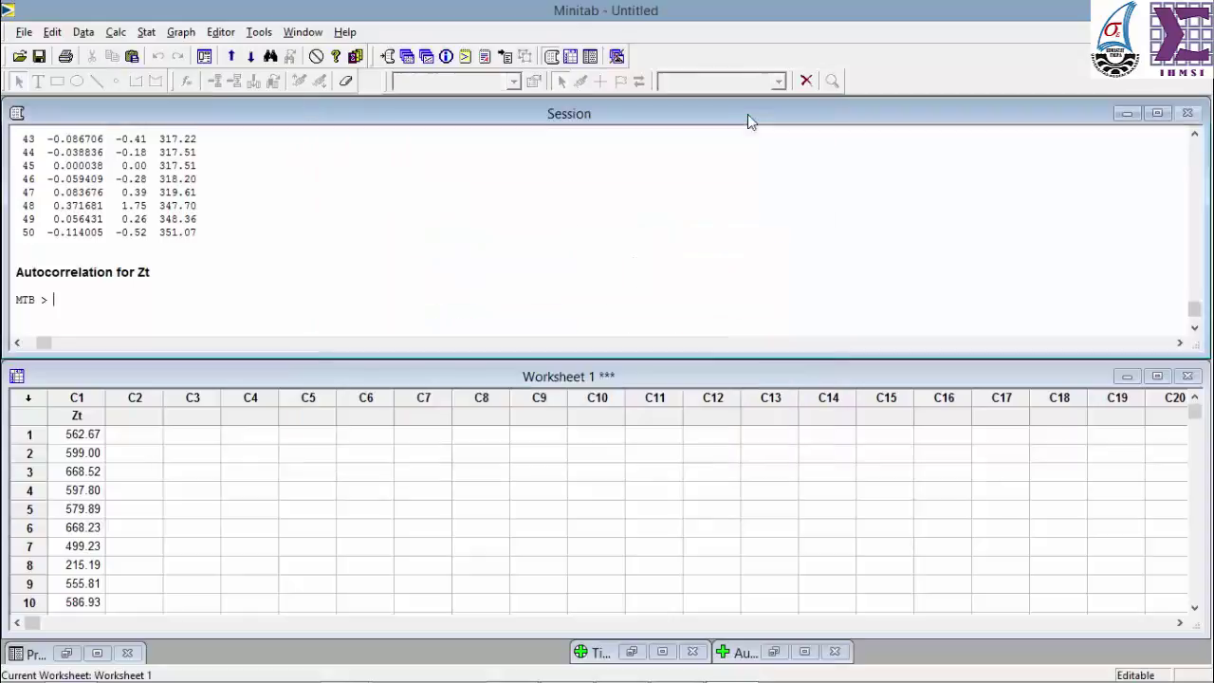
# Step: Compute the lag 1 differences of series Zt and store them in column c2
pyautogui.click(146, 32)
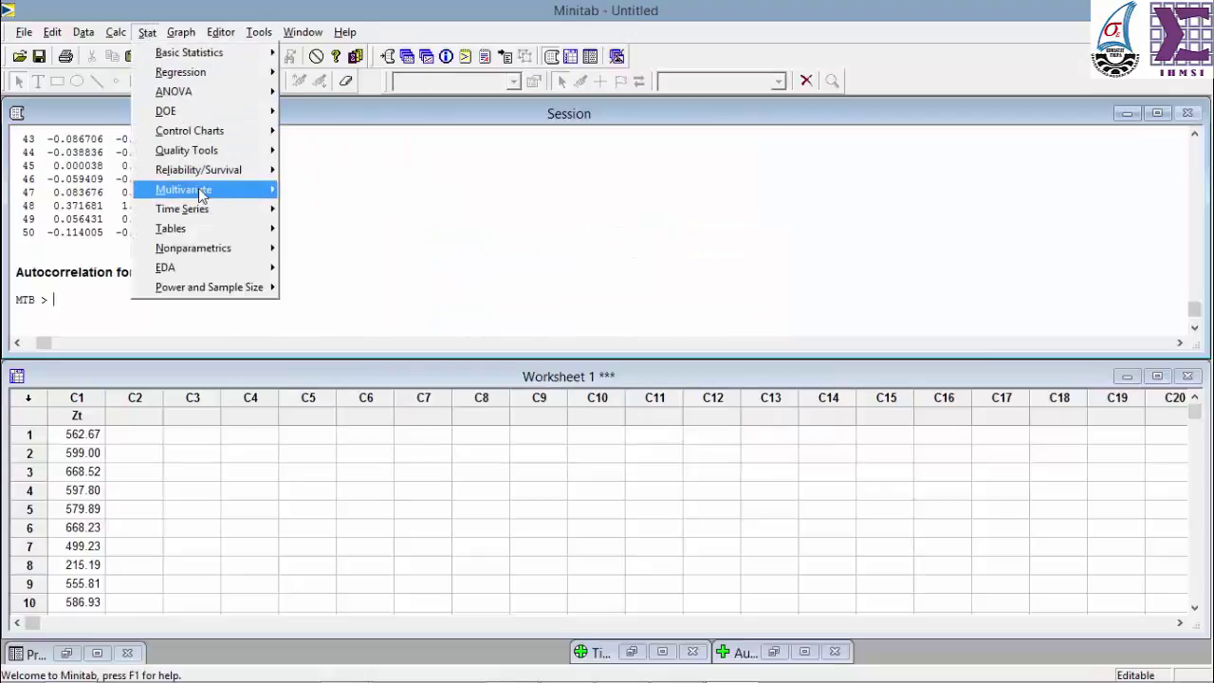
pyautogui.moveTo(219, 215)
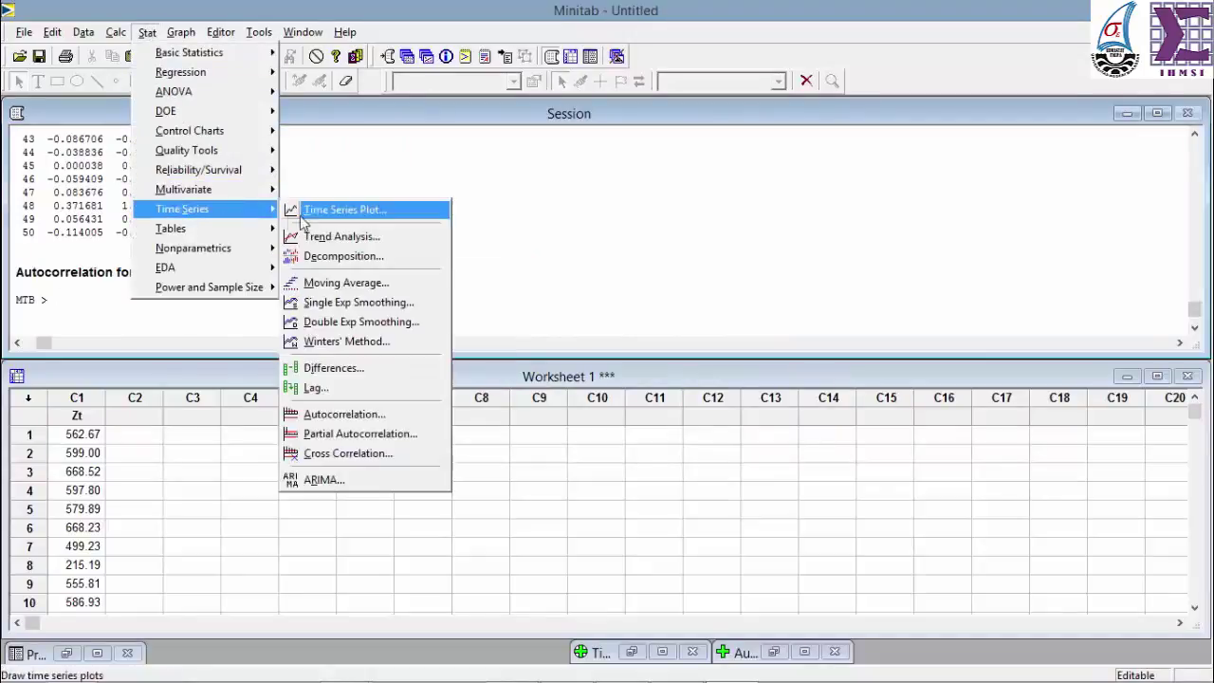
pyautogui.click(379, 368)
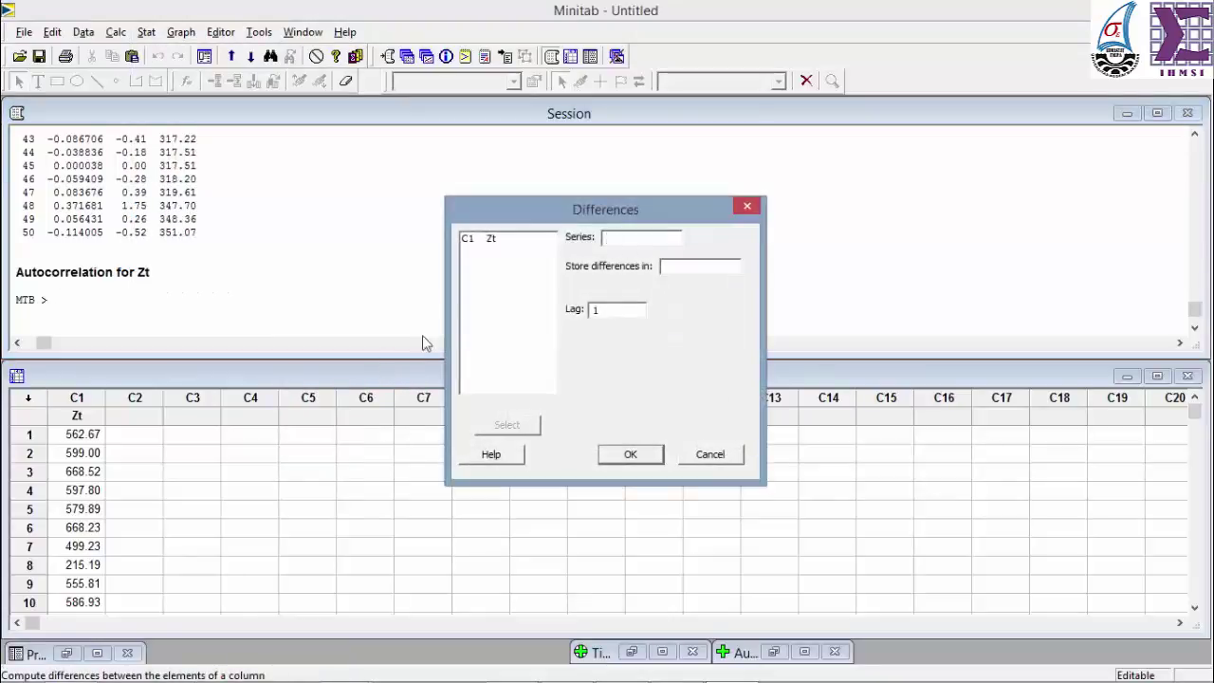
pyautogui.click(494, 242)
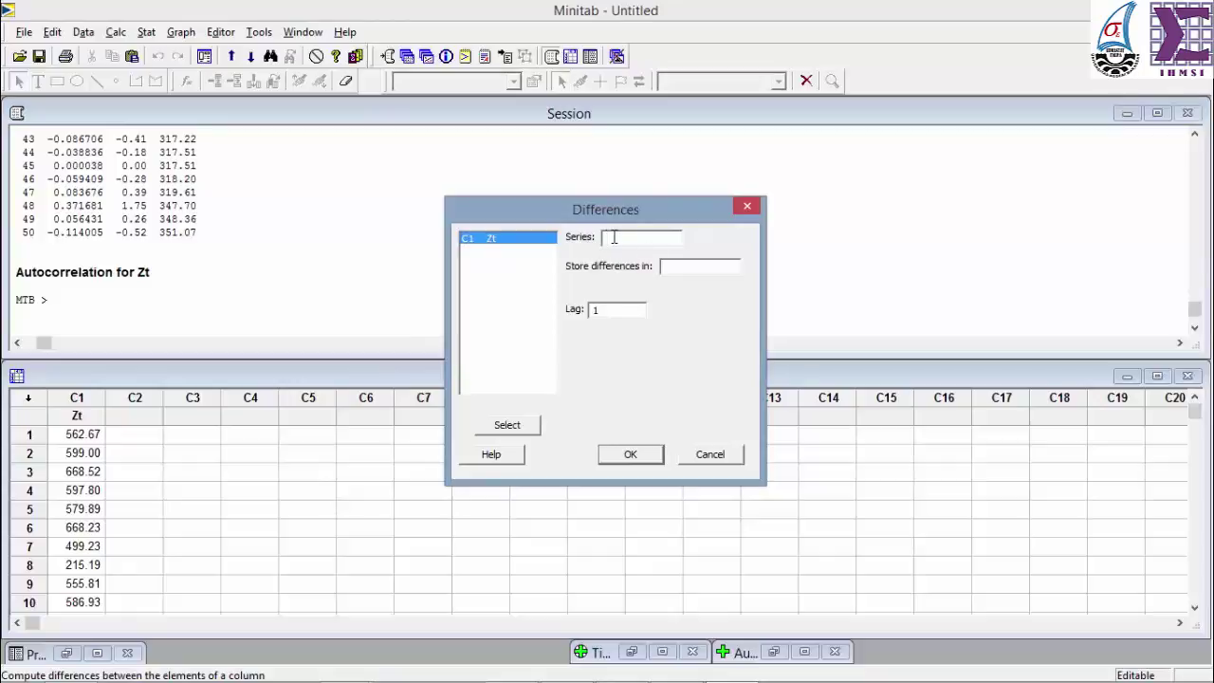
pyautogui.doubleClick(483, 242)
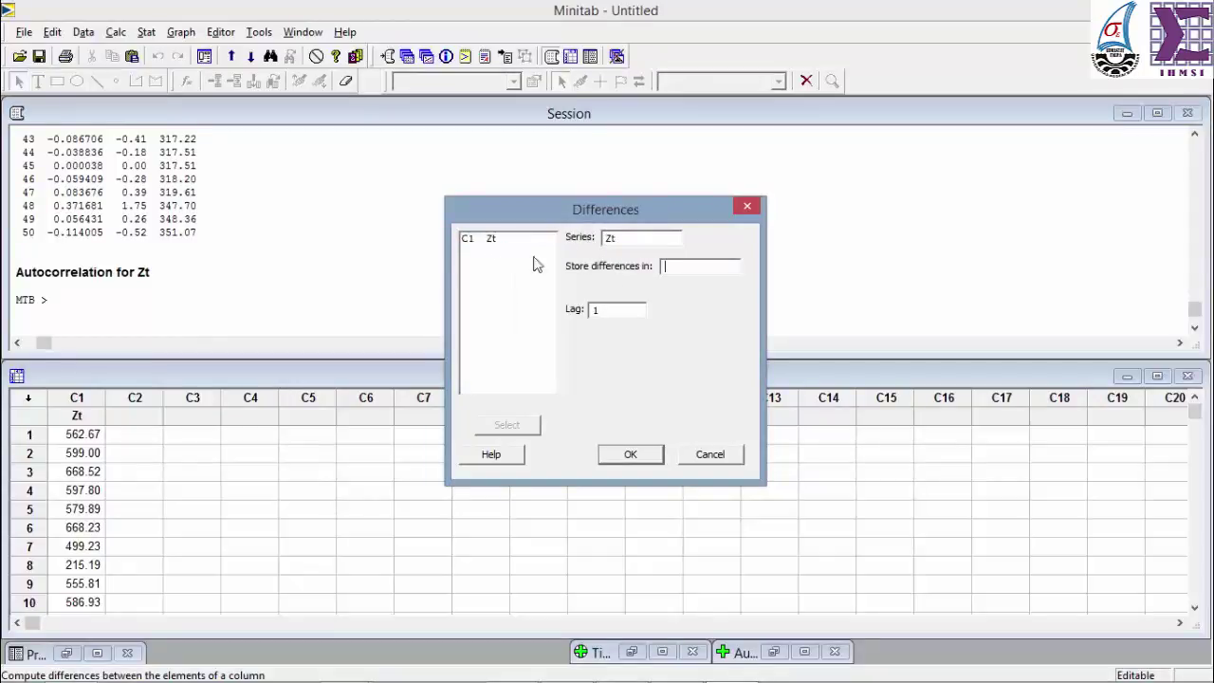
pyautogui.click(669, 269)
pyautogui.write('c2')
pyautogui.click(639, 458)
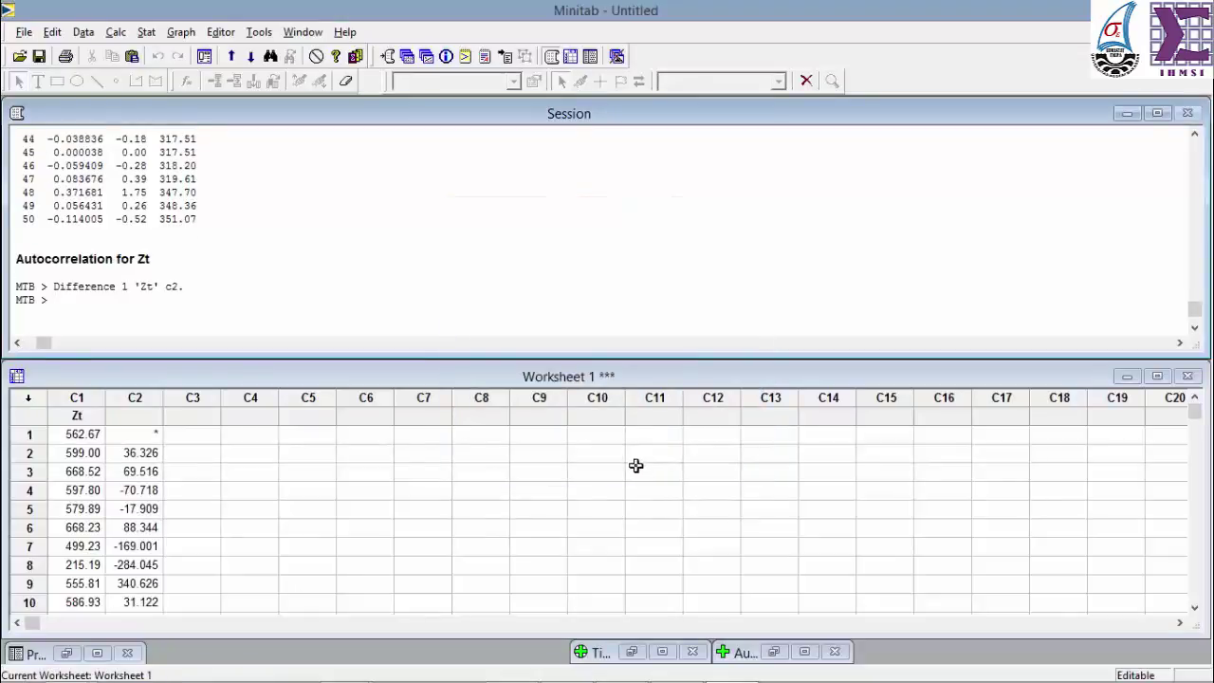
# Step: Name column C2 of the worksheet dif1nonmusiman
pyautogui.moveTo(126, 469); pyautogui.dragTo(128, 491)
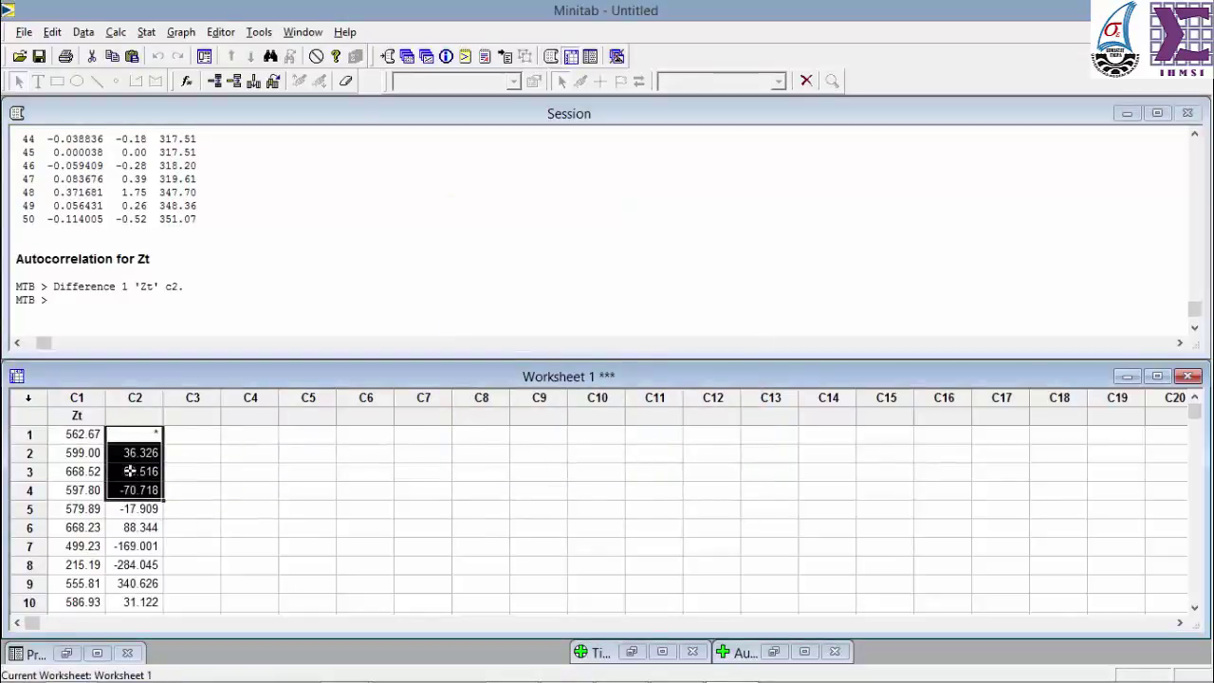
pyautogui.click(141, 417)
pyautogui.write('dif')
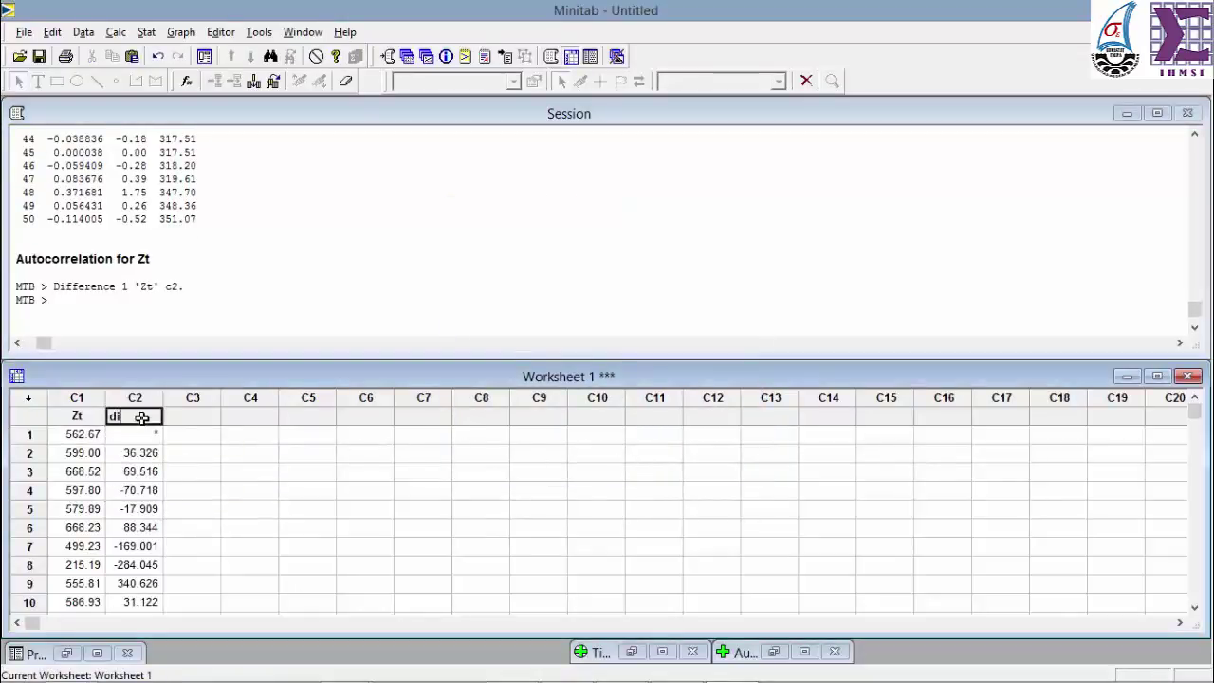
pyautogui.write('1nonmusiman')
pyautogui.press('Return')
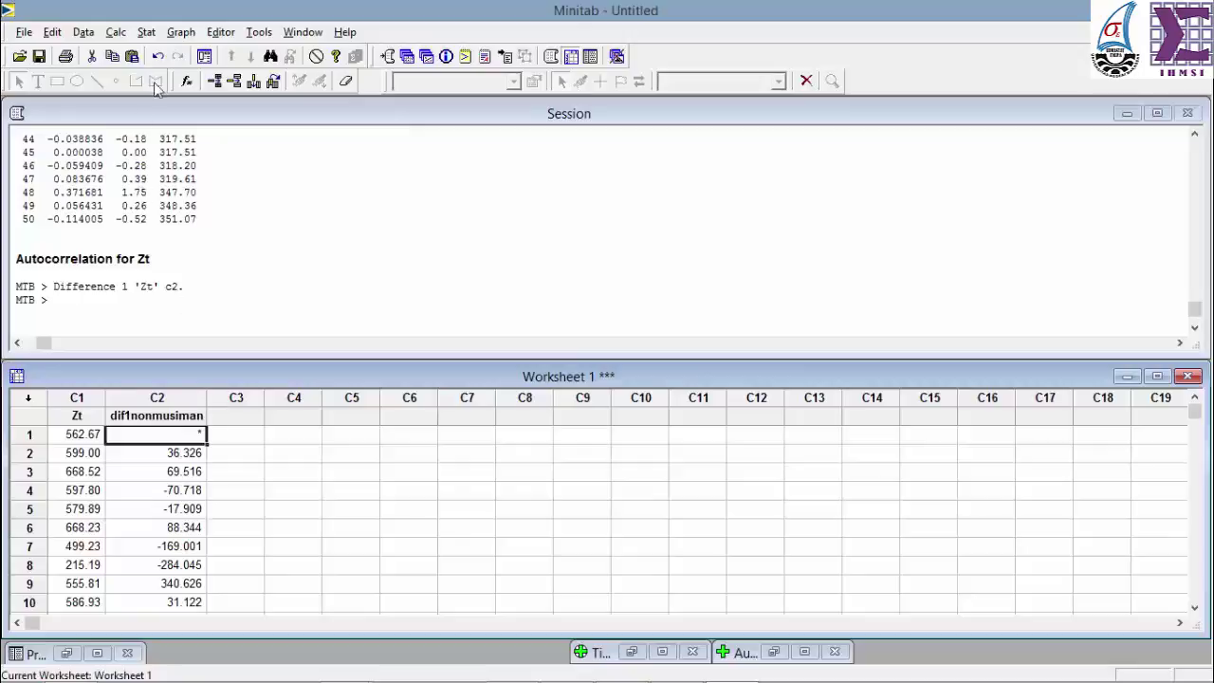
# Step: Compute the differences of dif1nonmusiman with a lag of 12 and store them in column c3
pyautogui.click(147, 32)
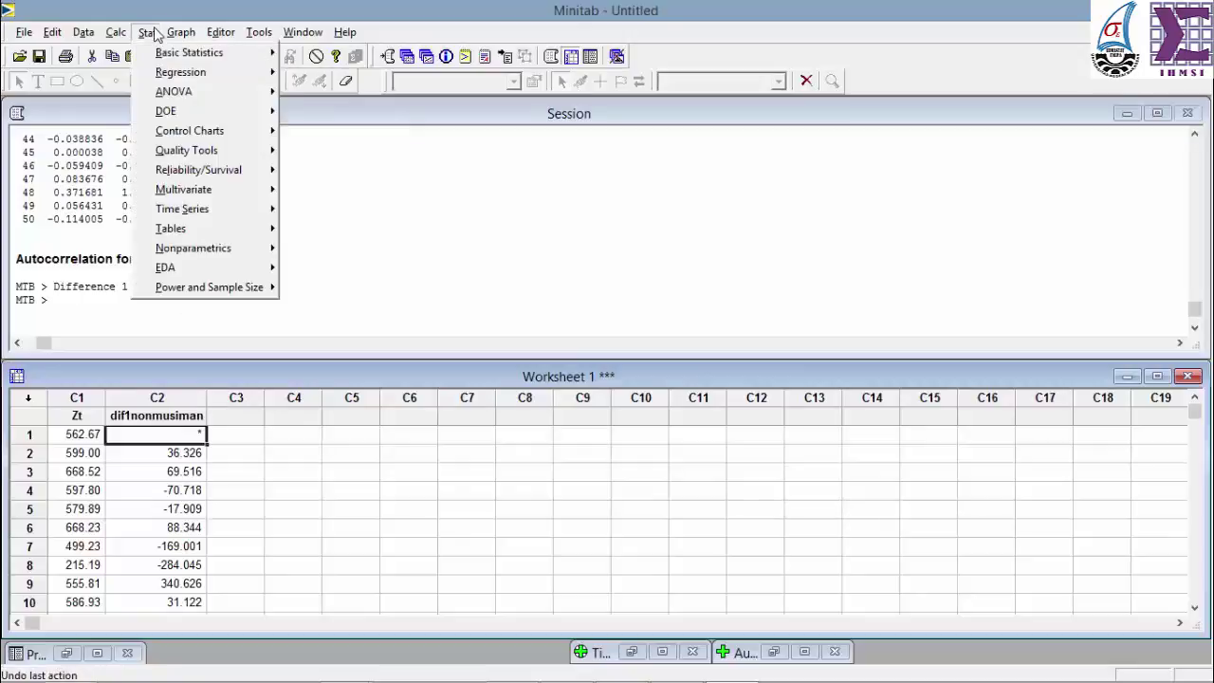
pyautogui.moveTo(222, 209)
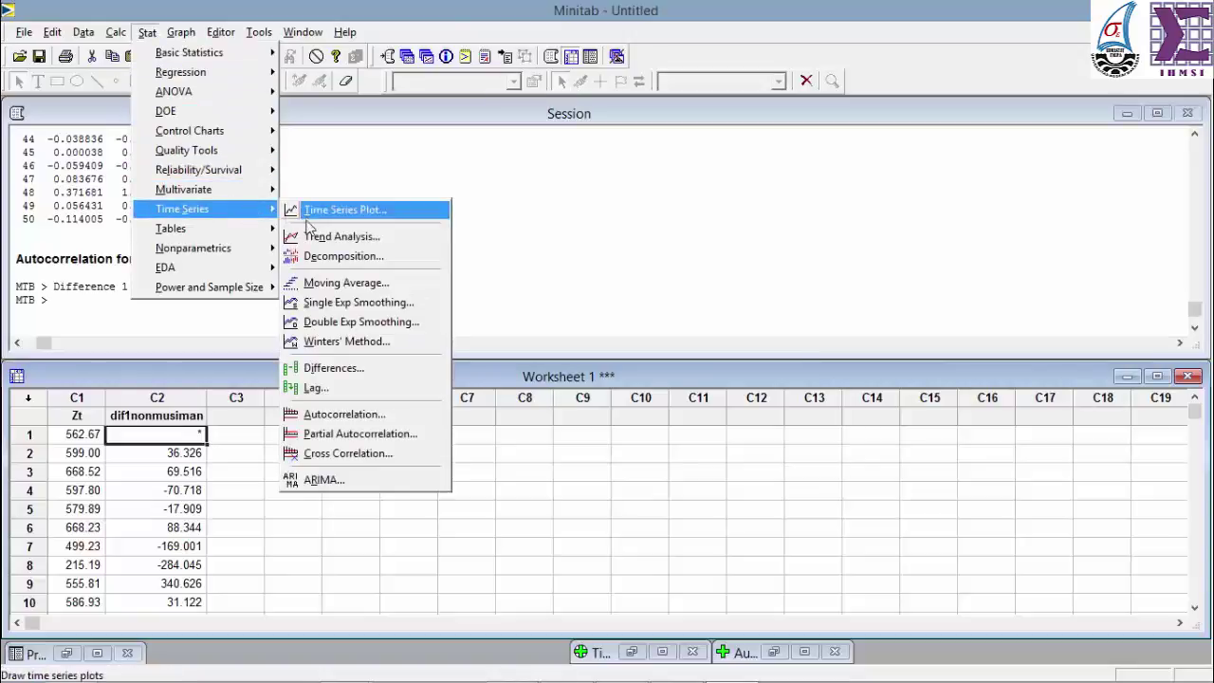
pyautogui.click(385, 373)
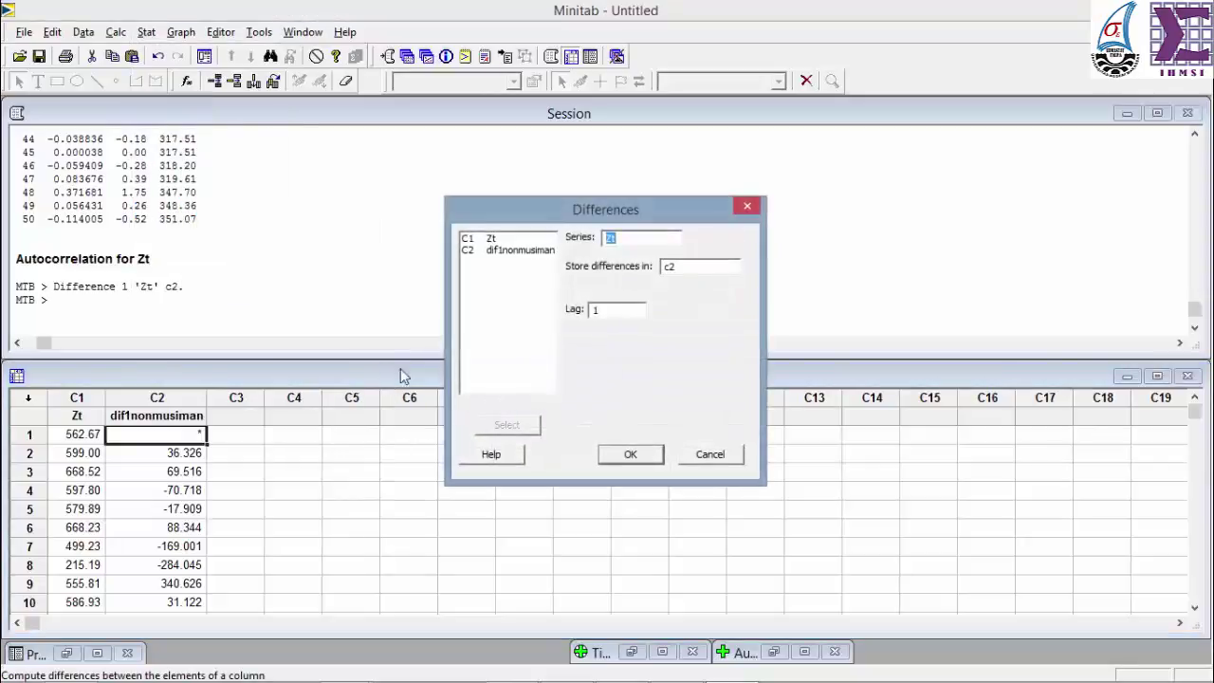
pyautogui.click(621, 240)
pyautogui.press('BackSpace')
pyautogui.click(531, 251)
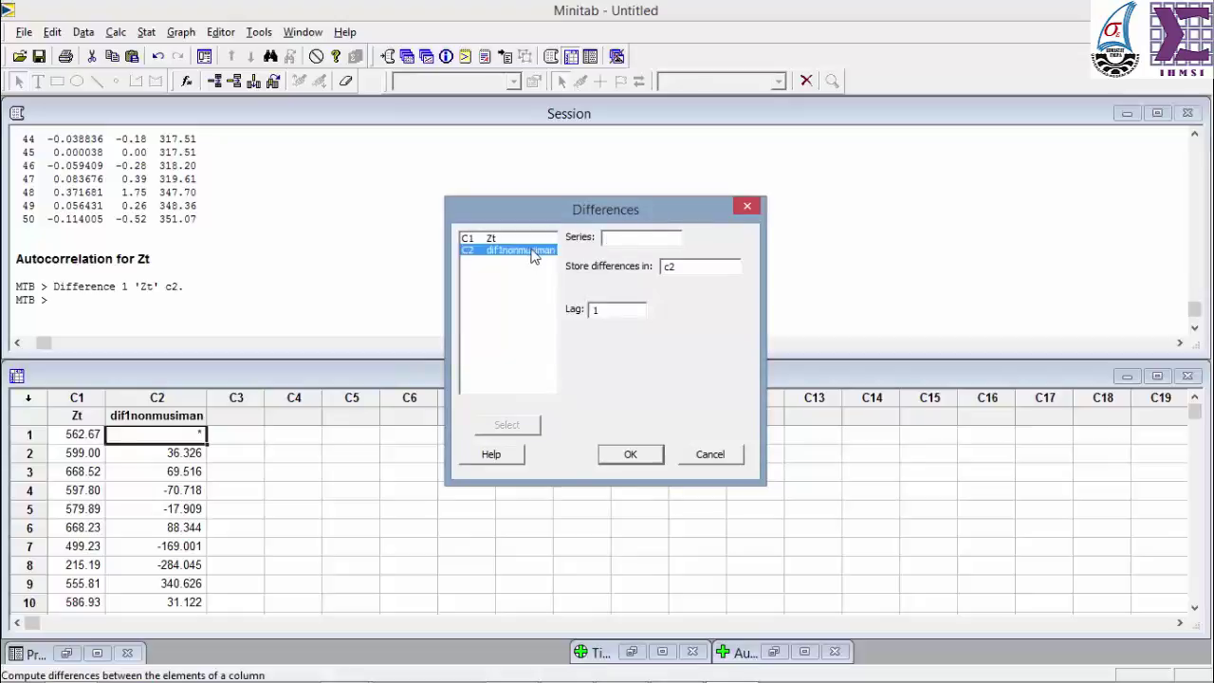
pyautogui.doubleClick(531, 250)
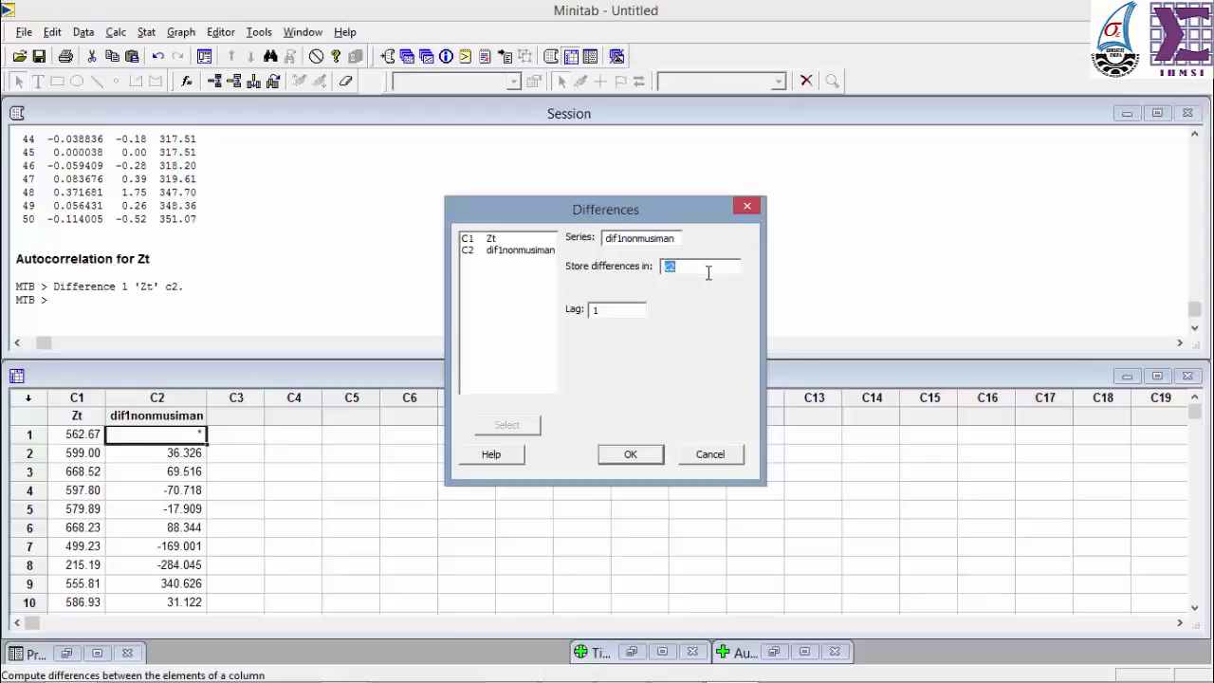
pyautogui.write('c')
pyautogui.click(614, 310)
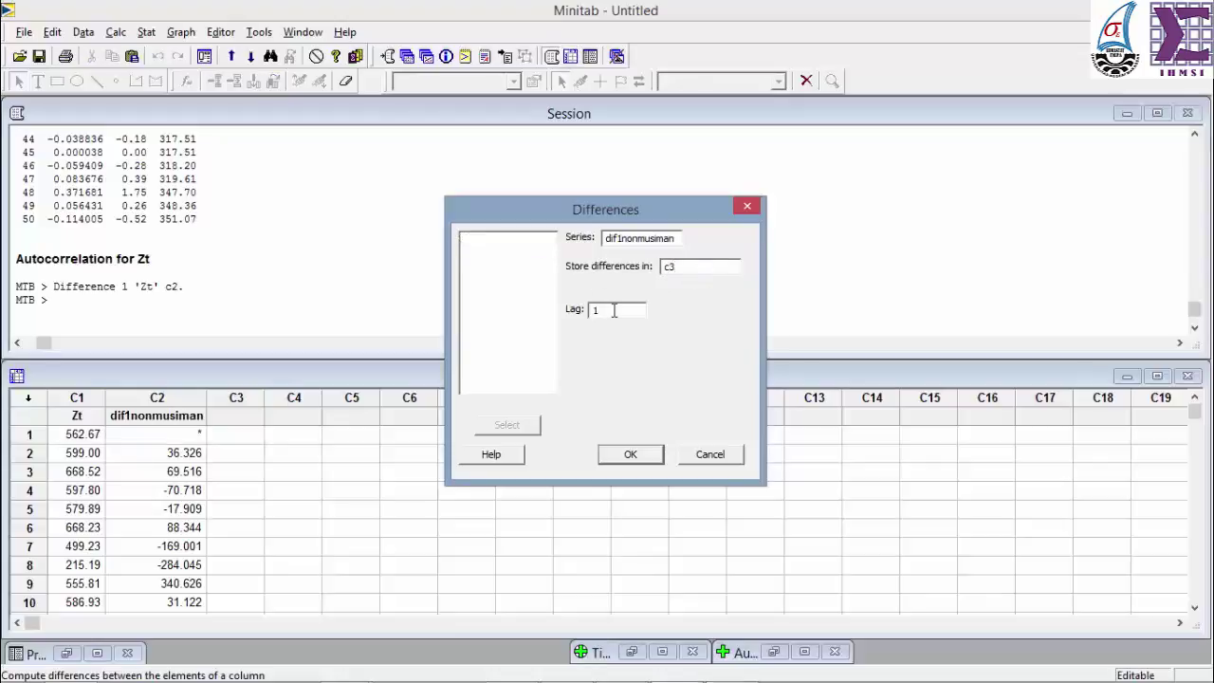
pyautogui.write('2')
pyautogui.click(628, 453)
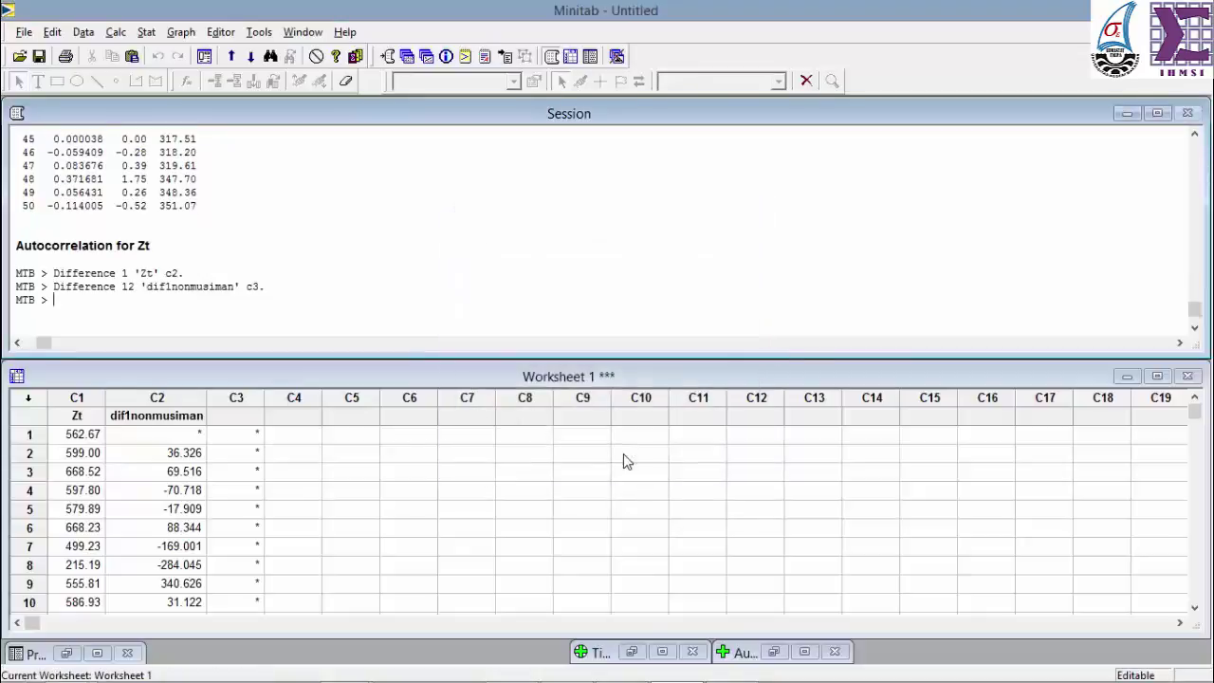
# Step: Name column C3 of the worksheet dif1musiman12
pyautogui.click(237, 416)
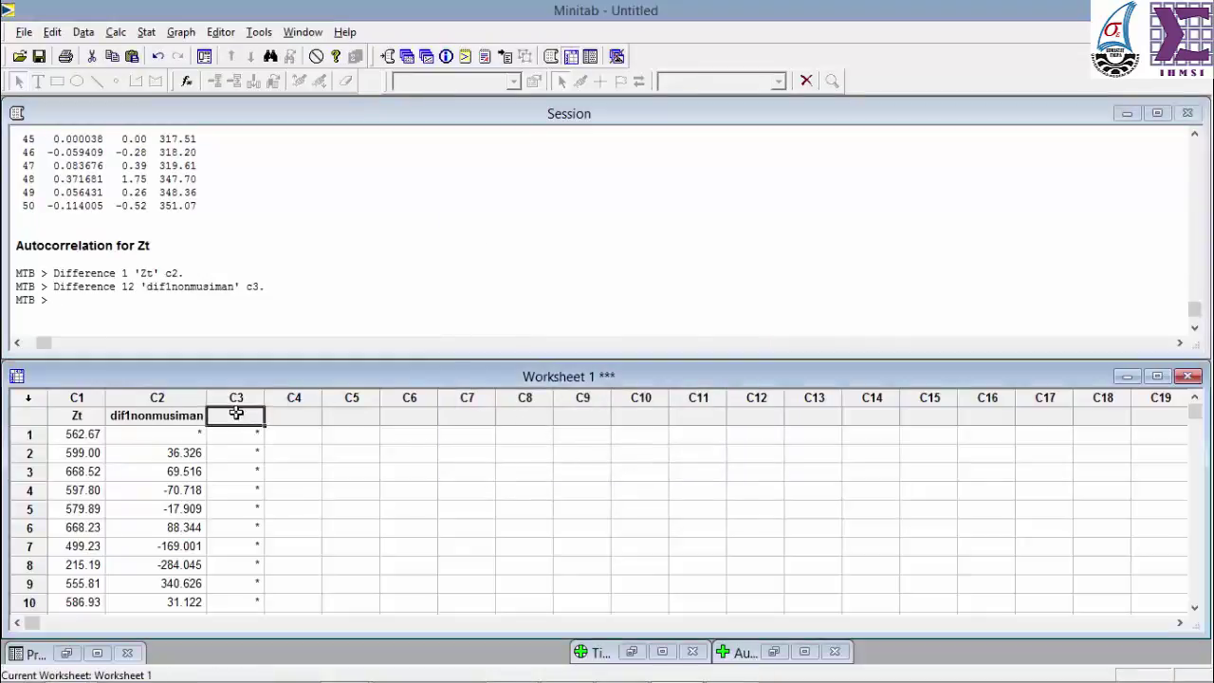
pyautogui.write('dif1non')
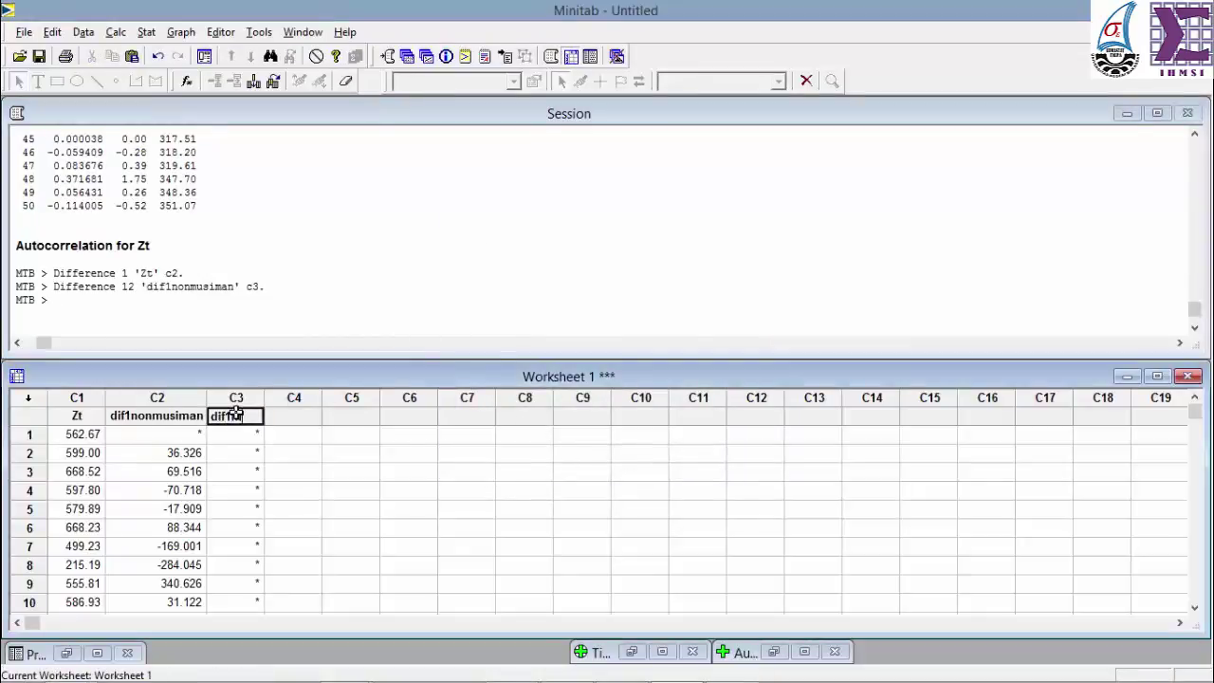
pyautogui.write('musiman12')
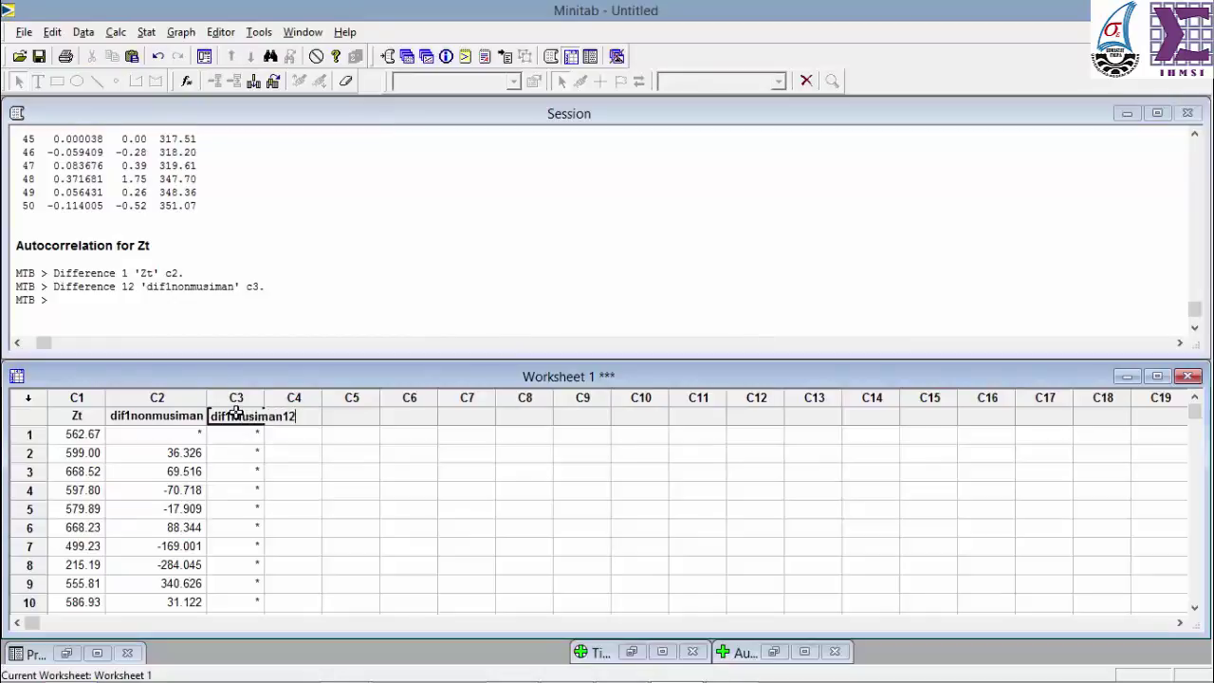
pyautogui.press('Return')
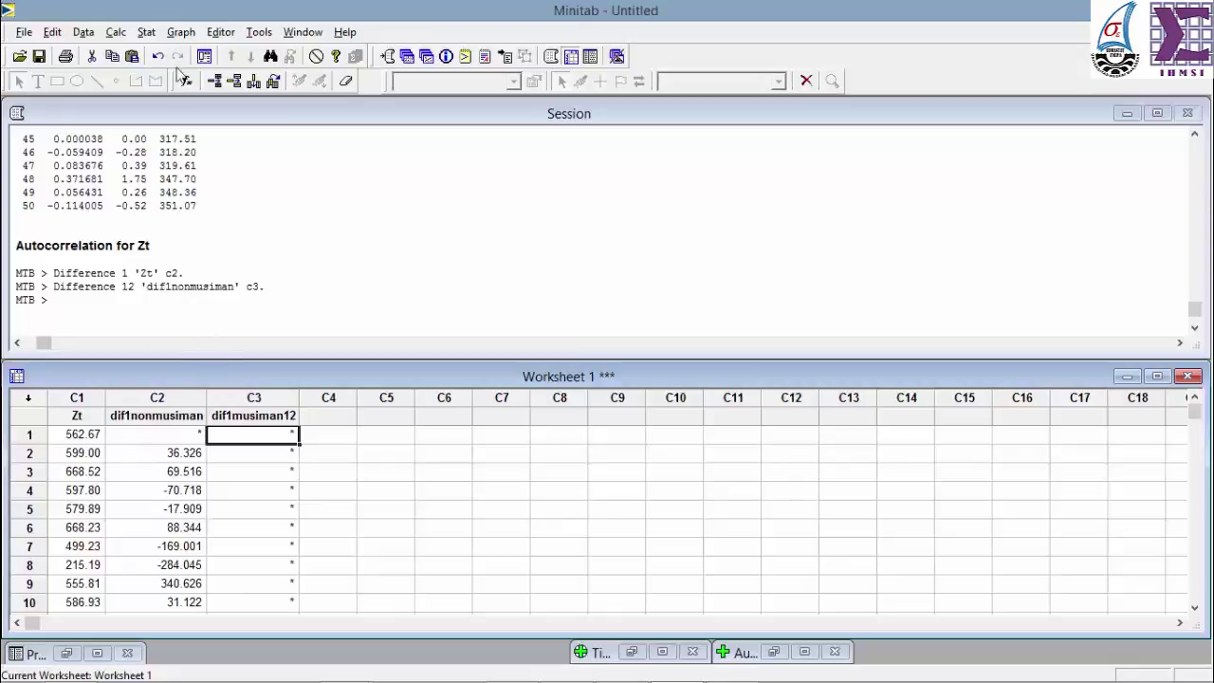
# Step: Plot dif1musiman12 as a simple time series graph, replacing Zt as the plotted series
pyautogui.click(147, 32)
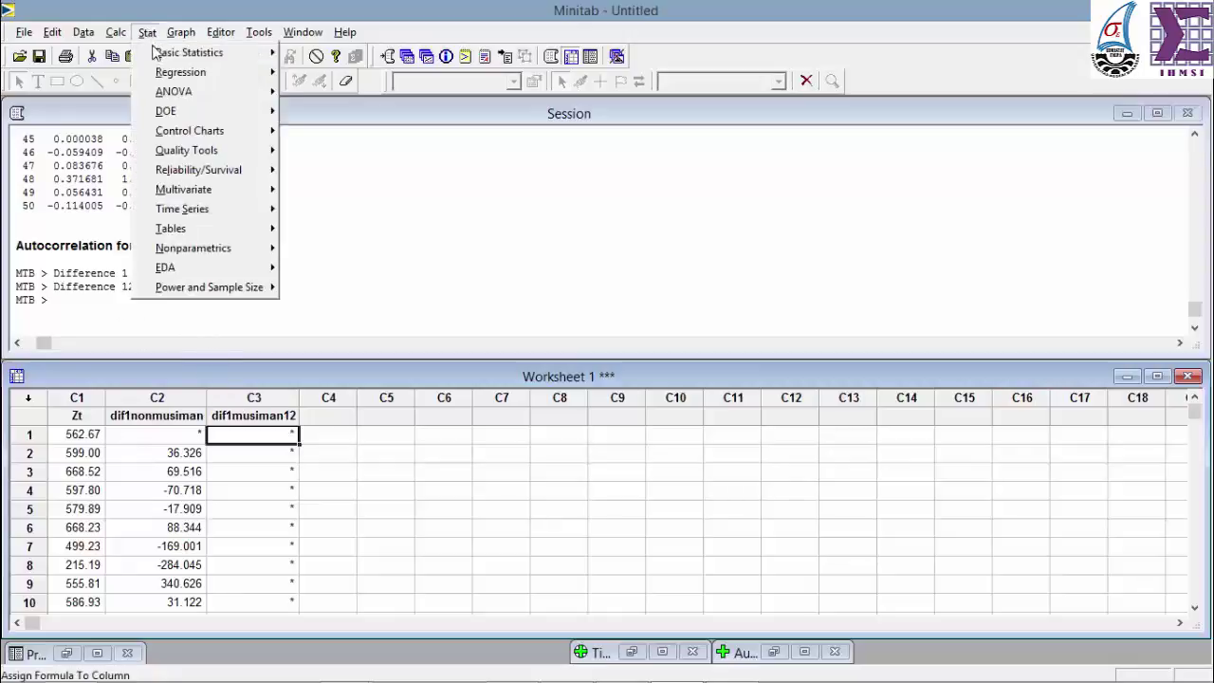
pyautogui.moveTo(223, 215)
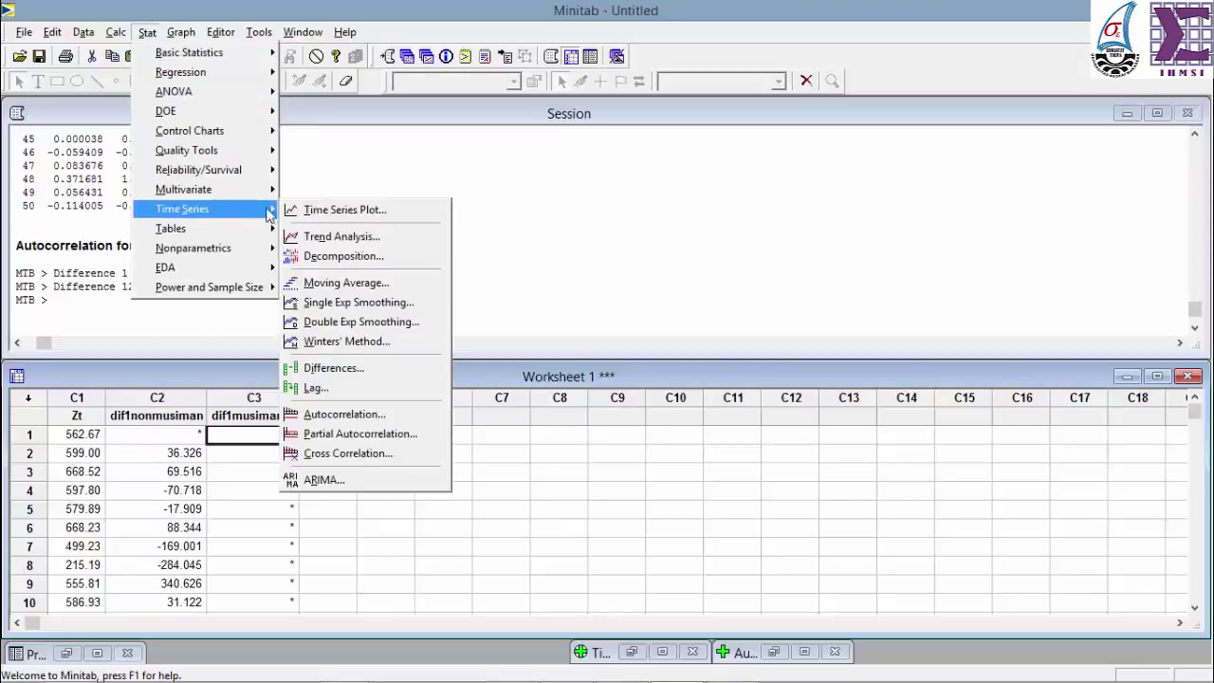
pyautogui.click(332, 213)
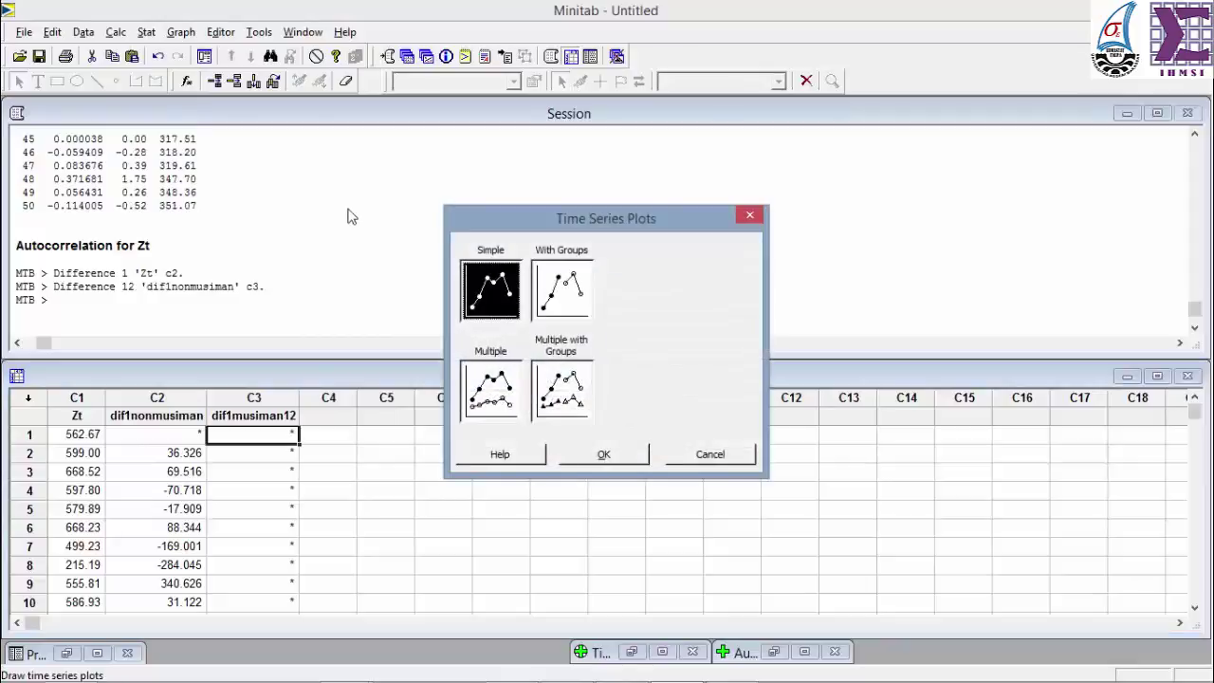
pyautogui.click(619, 454)
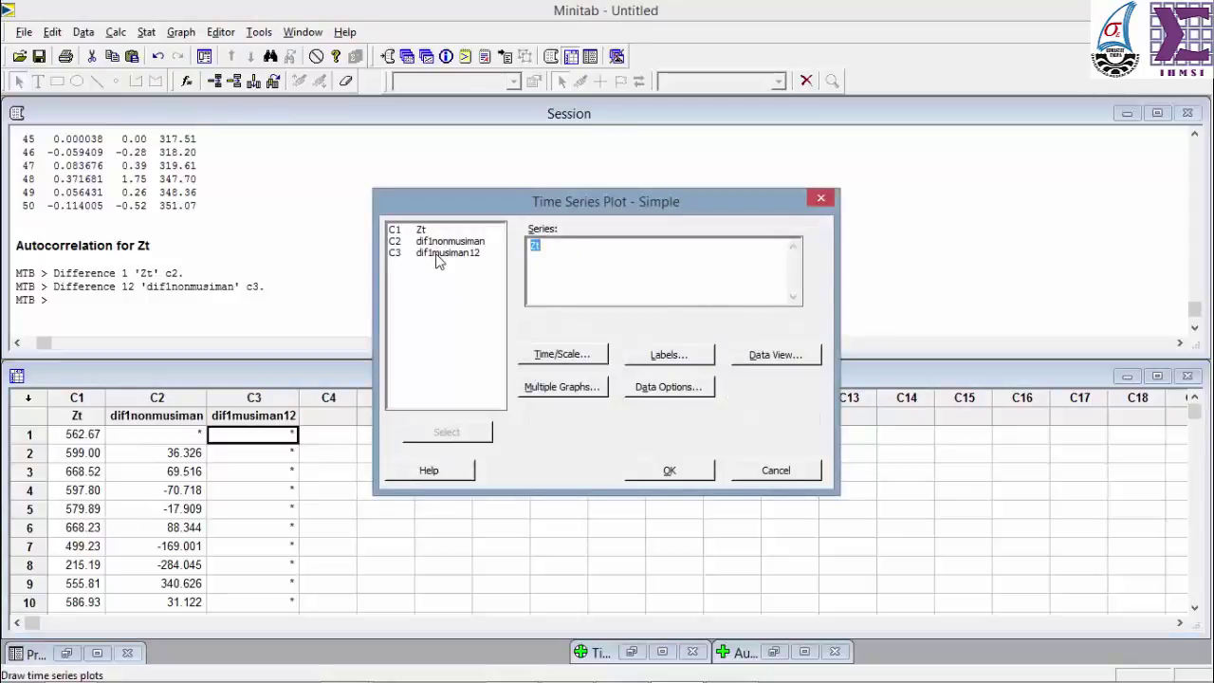
pyautogui.click(558, 248)
pyautogui.press('BackSpace')
pyautogui.press('BackSpace')
pyautogui.click(479, 266)
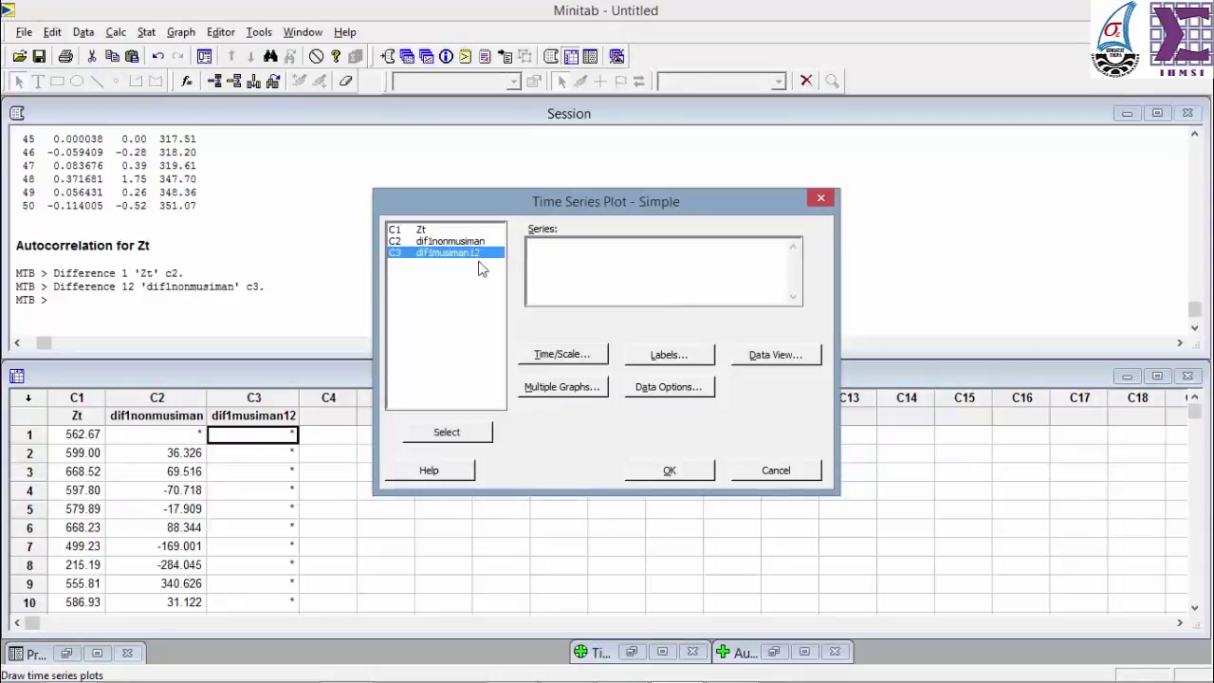
pyautogui.click(480, 433)
pyautogui.click(679, 469)
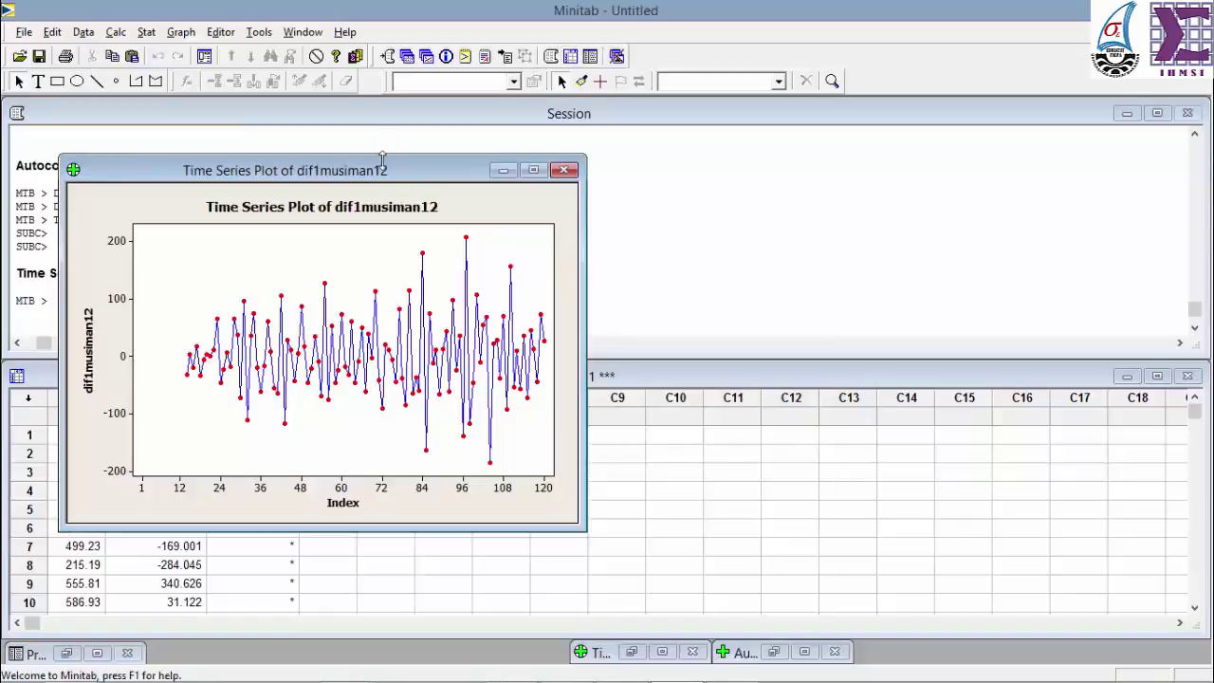
# Step: Reposition the dif1musiman12 time series graph to examine its pattern, and minimize the graph window
pyautogui.moveTo(390, 172); pyautogui.dragTo(570, 136)
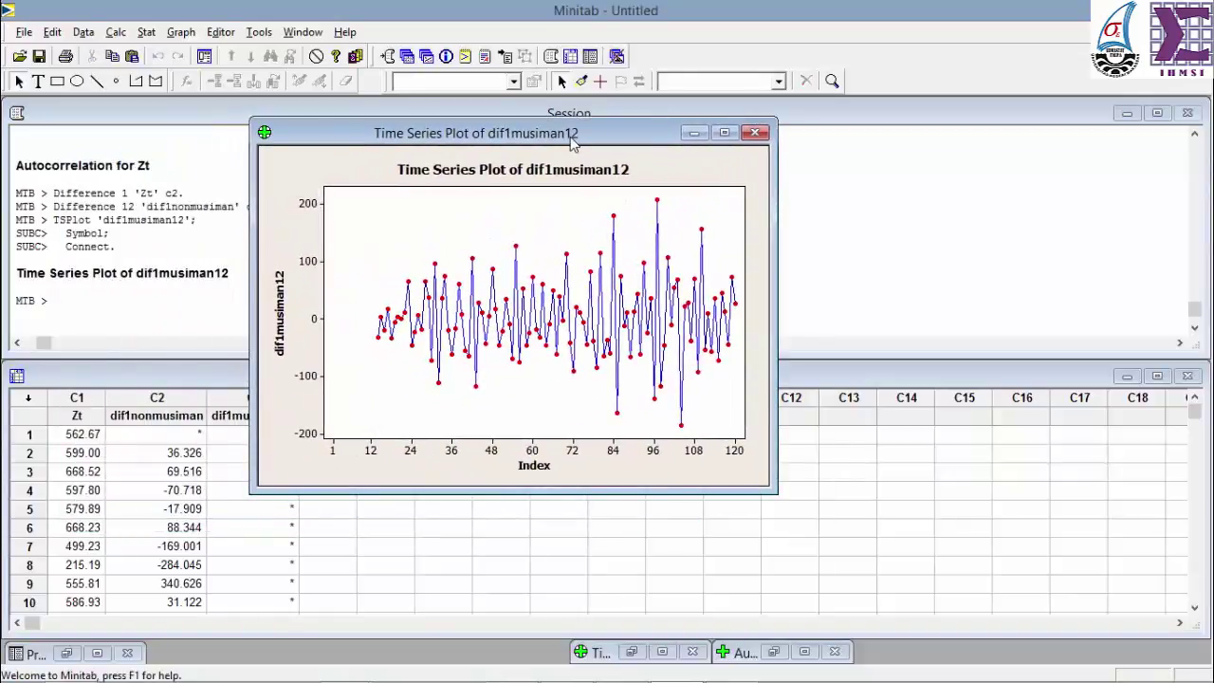
pyautogui.click(603, 333)
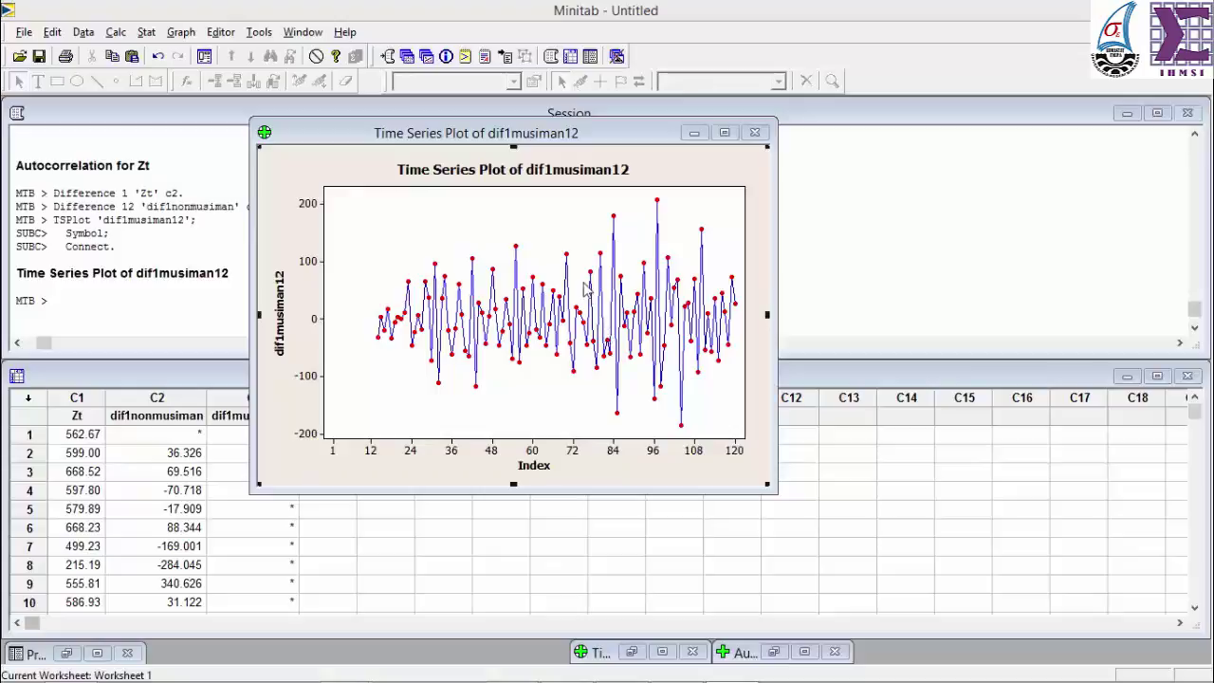
pyautogui.click(693, 132)
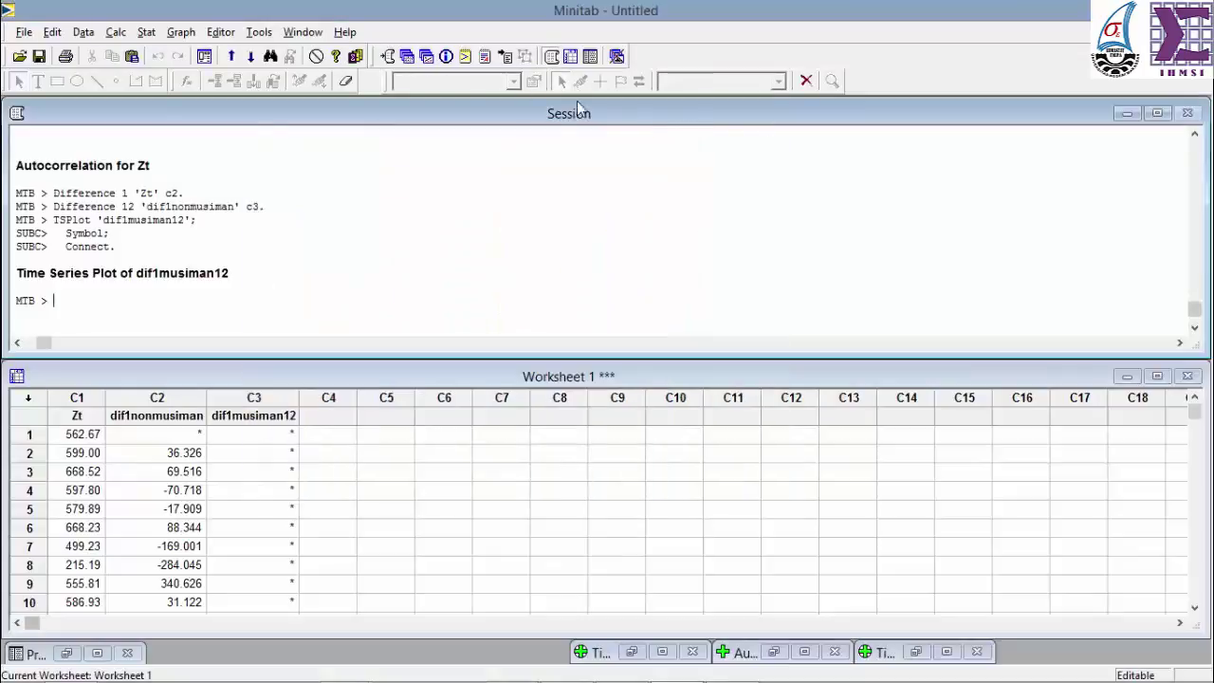
# Step: Generate the autocorrelation function of dif1musiman12 with the number of lags kept at 50
pyautogui.click(147, 32)
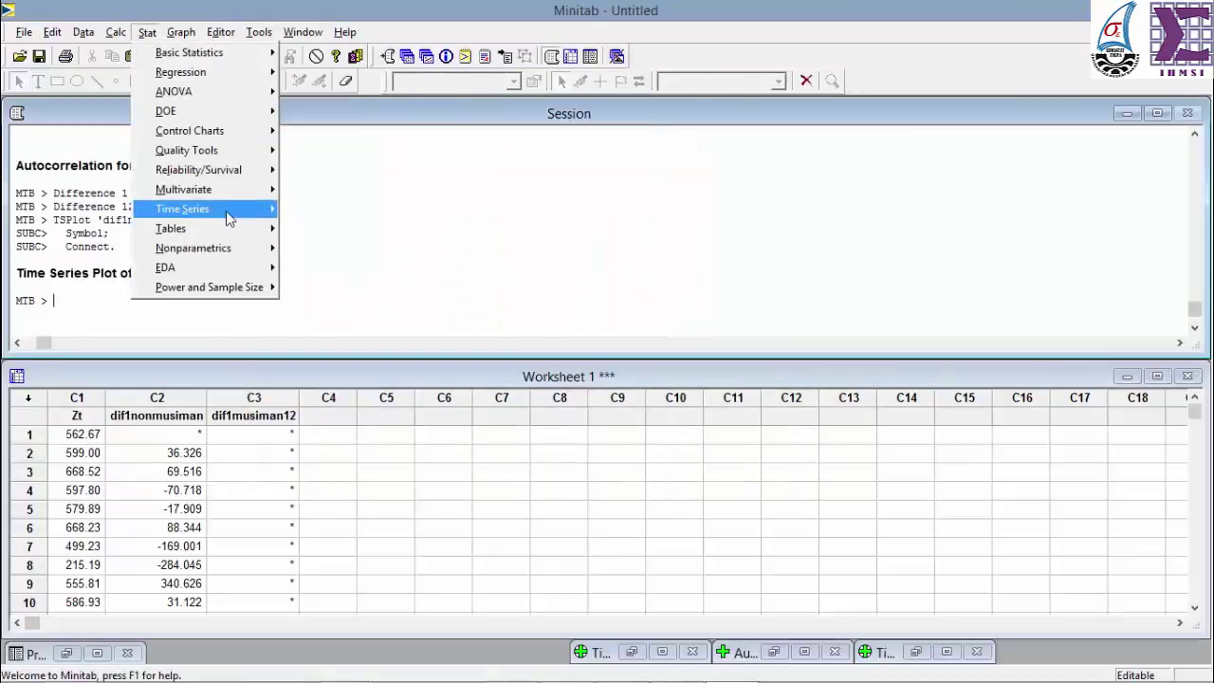
pyautogui.moveTo(228, 216)
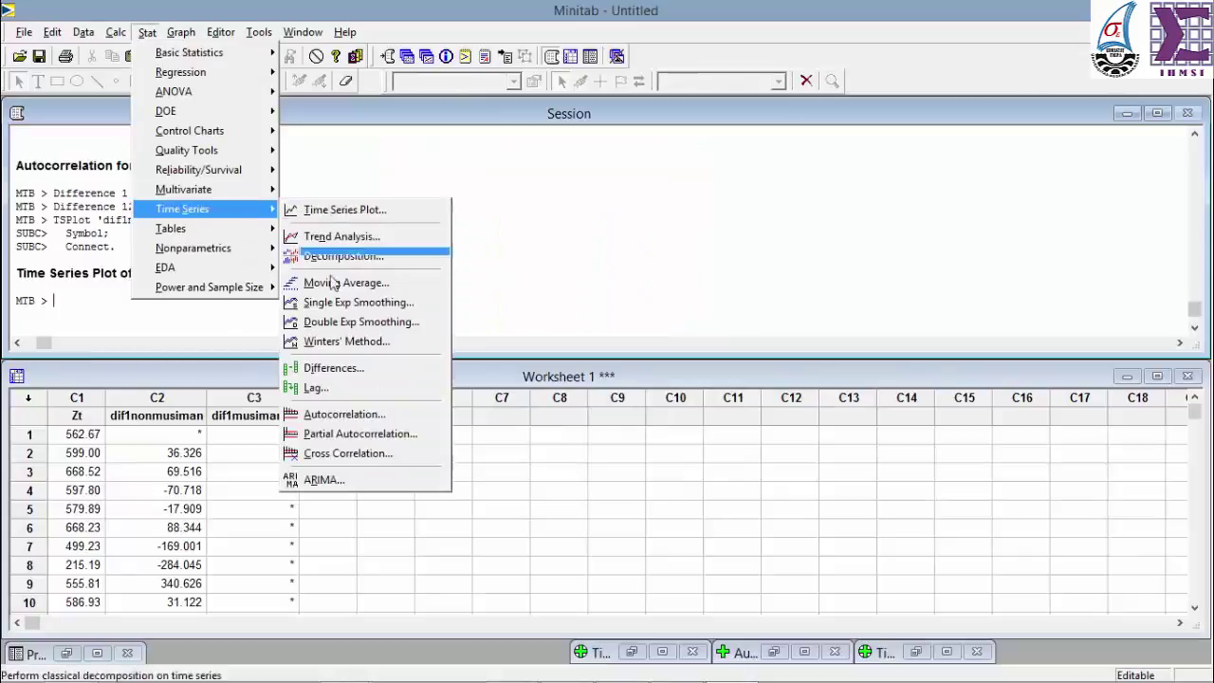
pyautogui.click(352, 411)
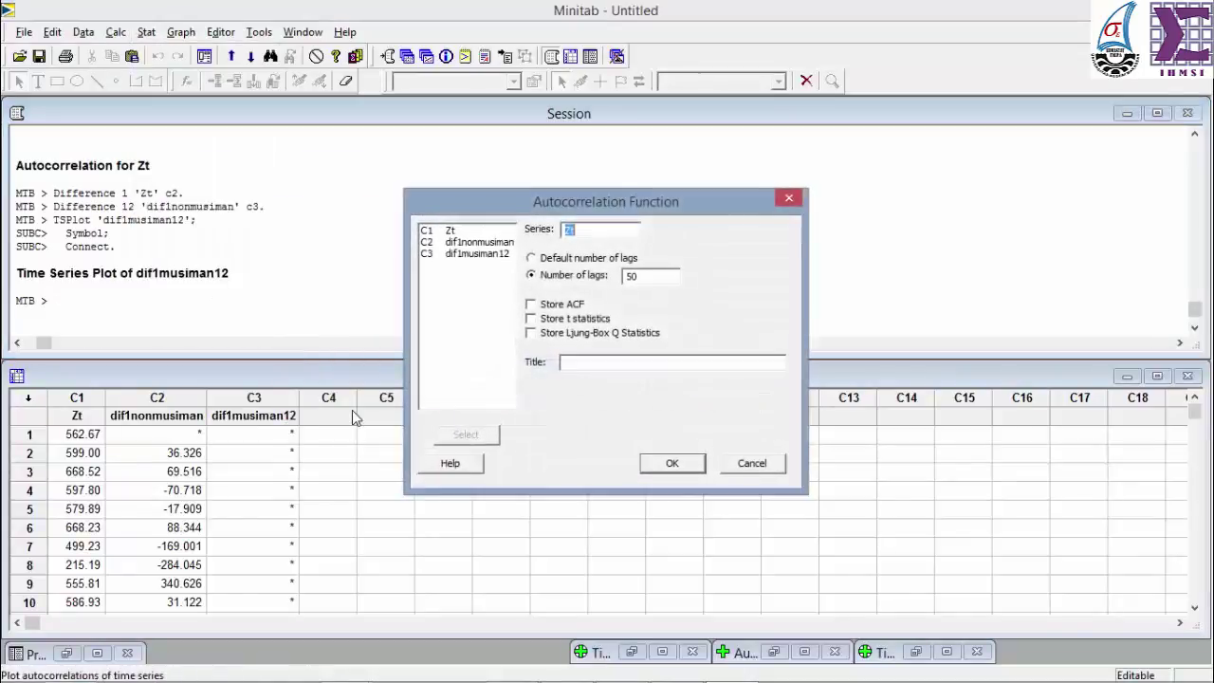
pyautogui.doubleClick(477, 254)
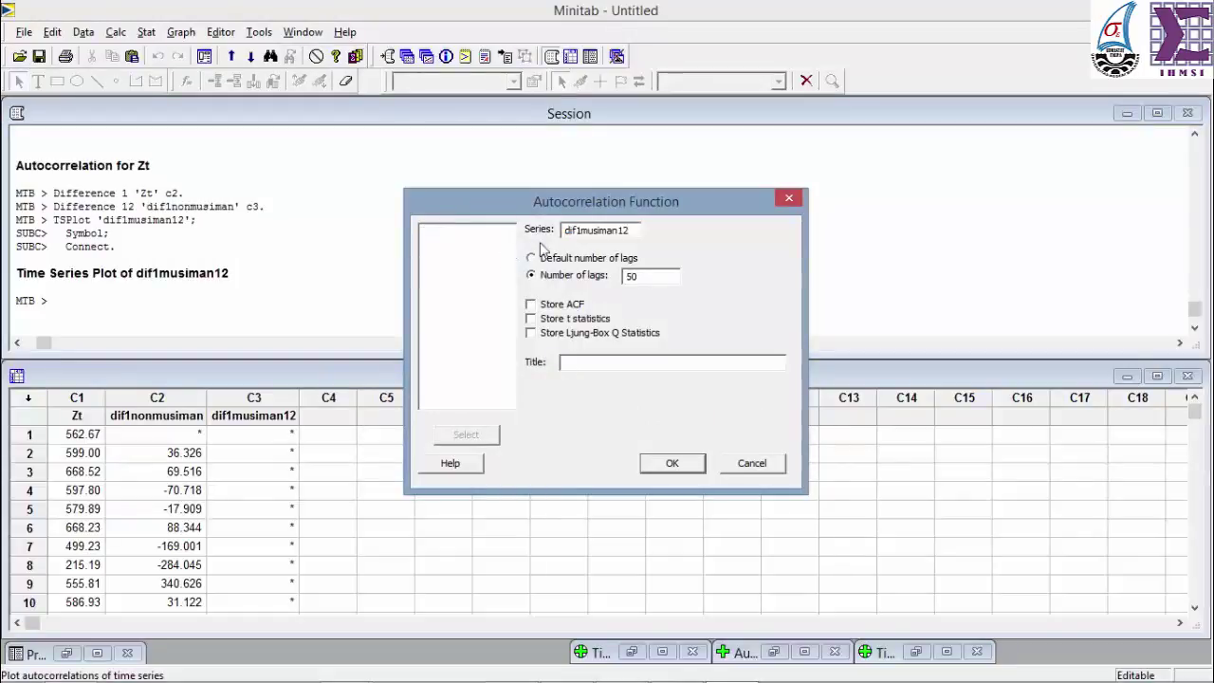
pyautogui.click(675, 462)
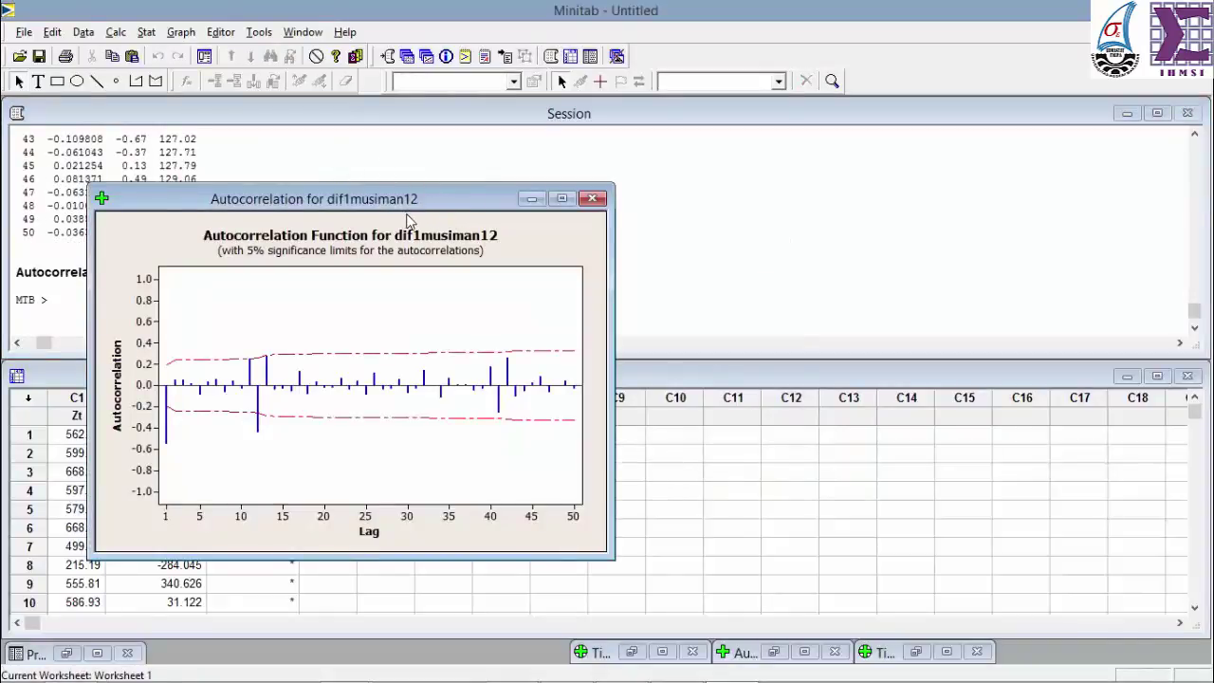
# Step: Generate the partial autocorrelation function of dif1musiman12 with the default number of lags
pyautogui.click(146, 32)
pyautogui.click(181, 31)
pyautogui.click(146, 31)
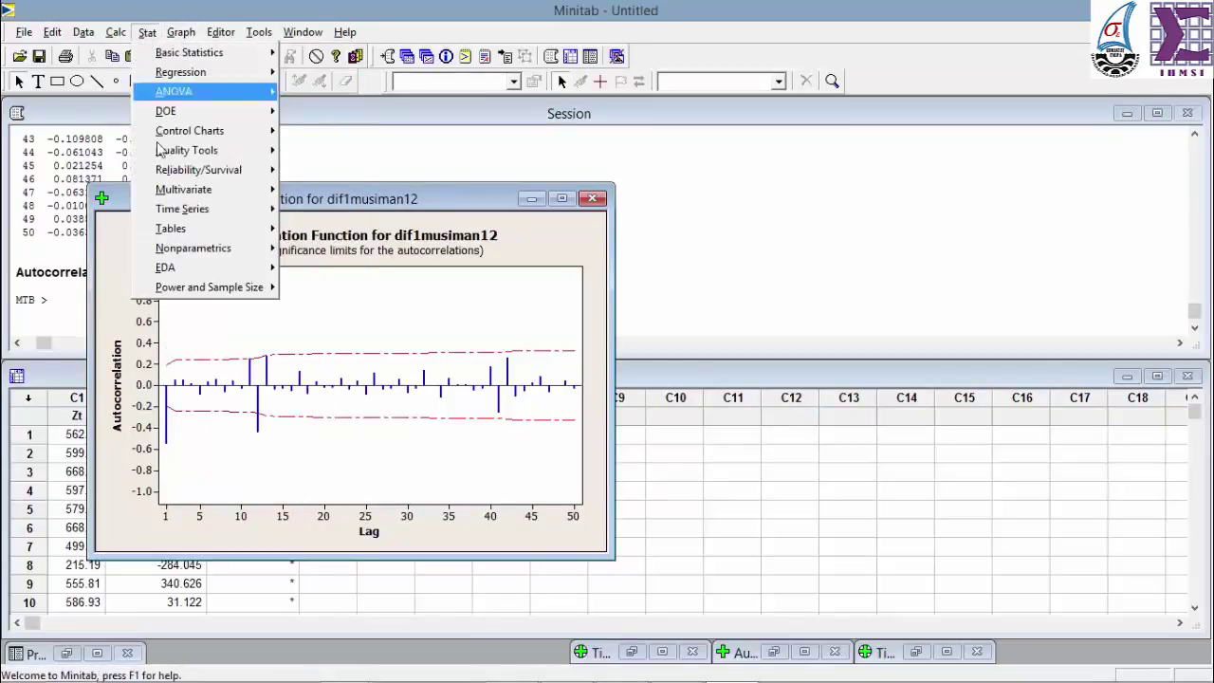
pyautogui.moveTo(211, 213)
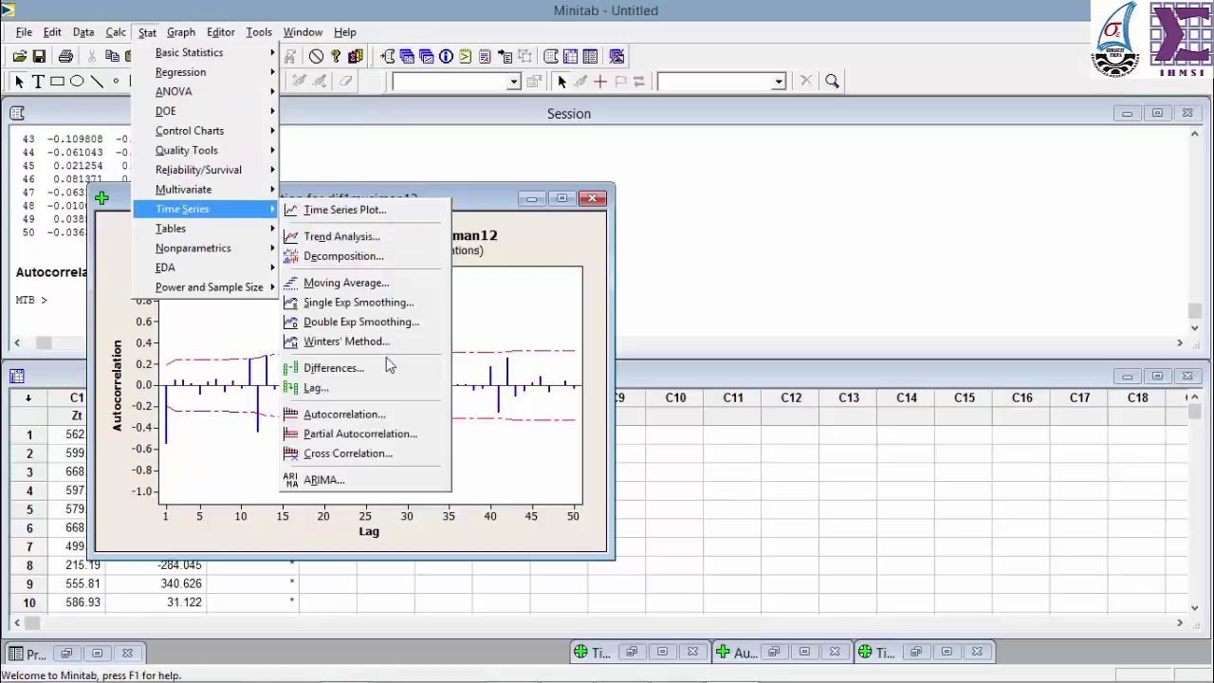
pyautogui.click(403, 436)
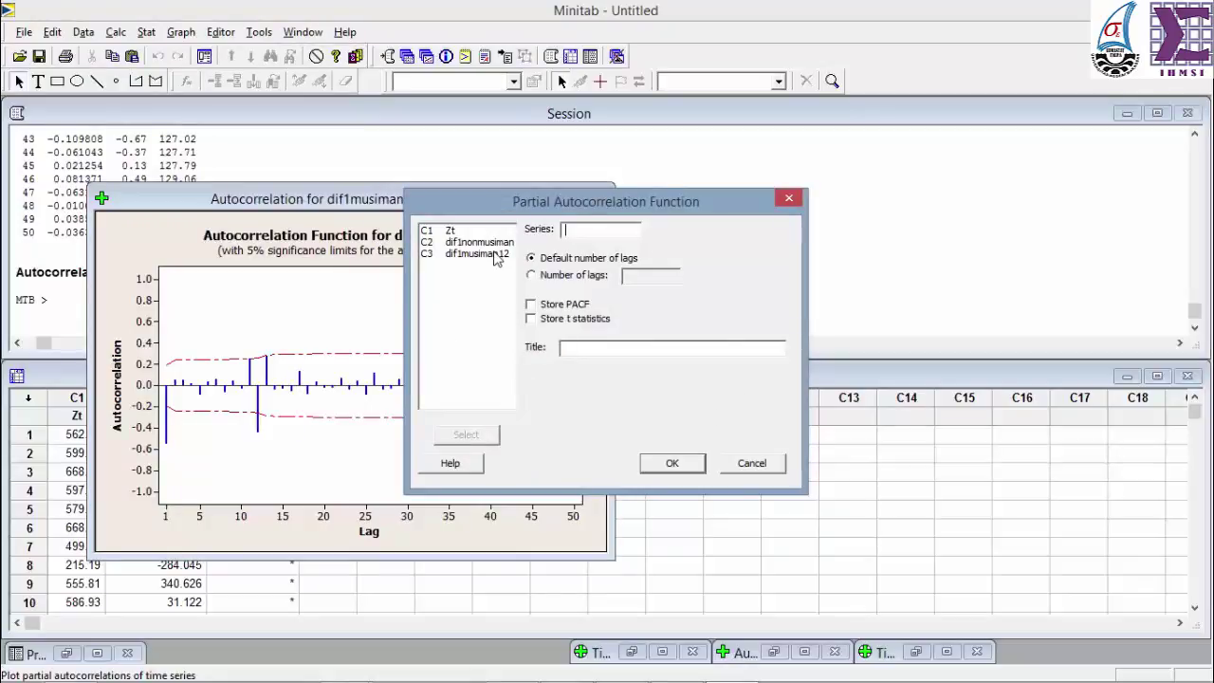
pyautogui.doubleClick(495, 254)
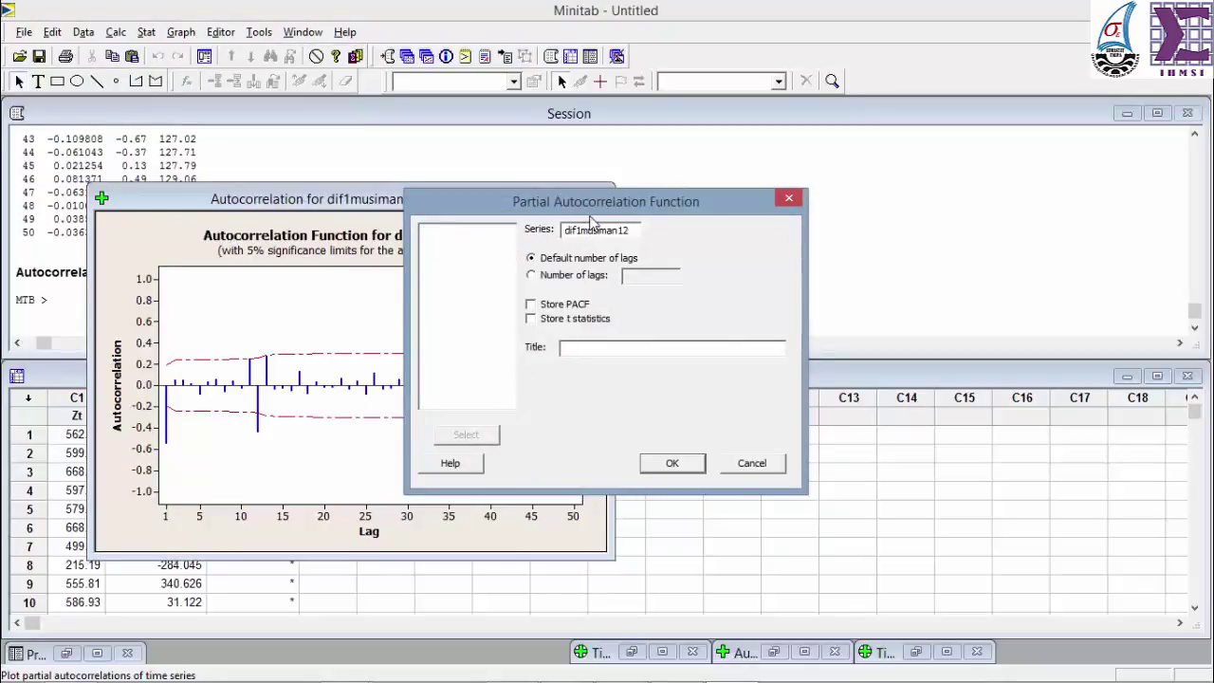
pyautogui.click(678, 471)
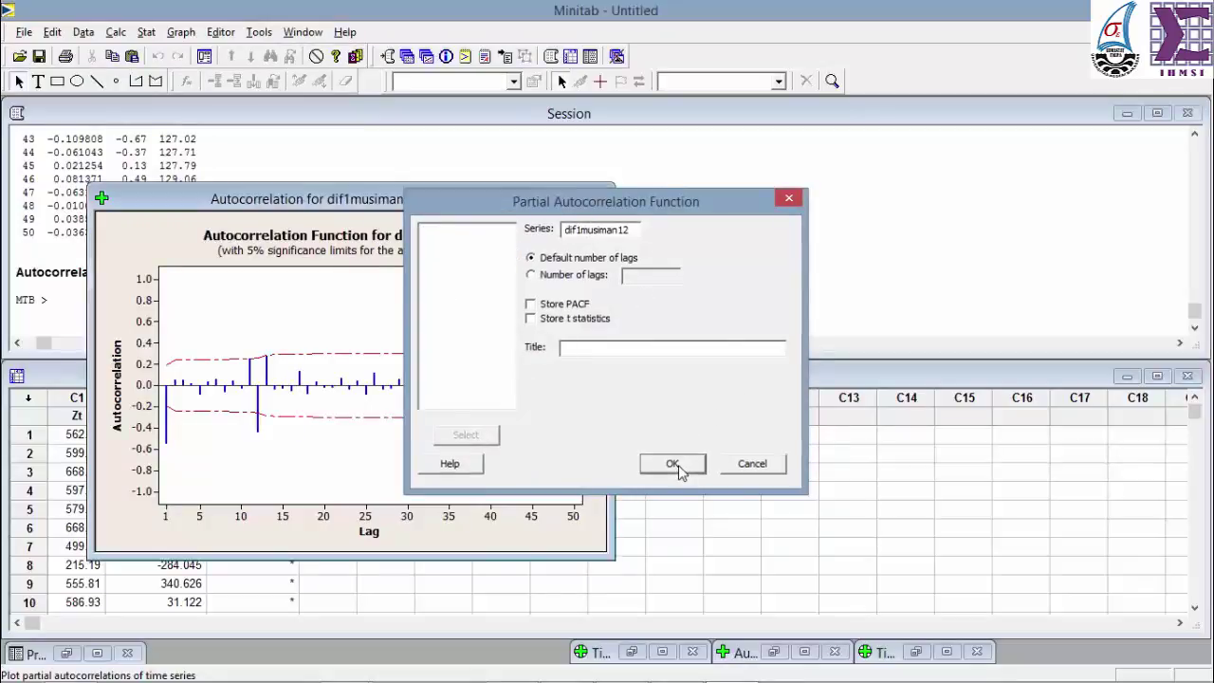
# Step: Arrange the autocorrelation and partial autocorrelation graphs of dif1musiman12 side by side for comparison
pyautogui.moveTo(584, 204); pyautogui.dragTo(980, 181)
pyautogui.click(608, 393)
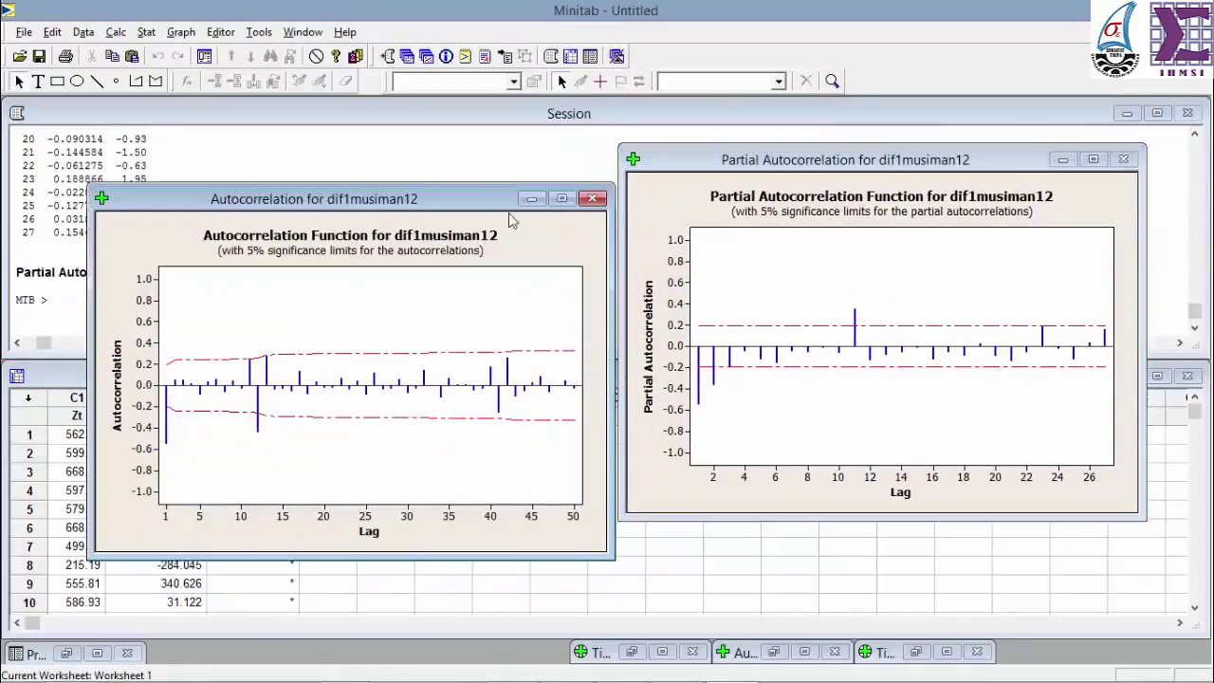
pyautogui.moveTo(469, 201); pyautogui.dragTo(442, 160)
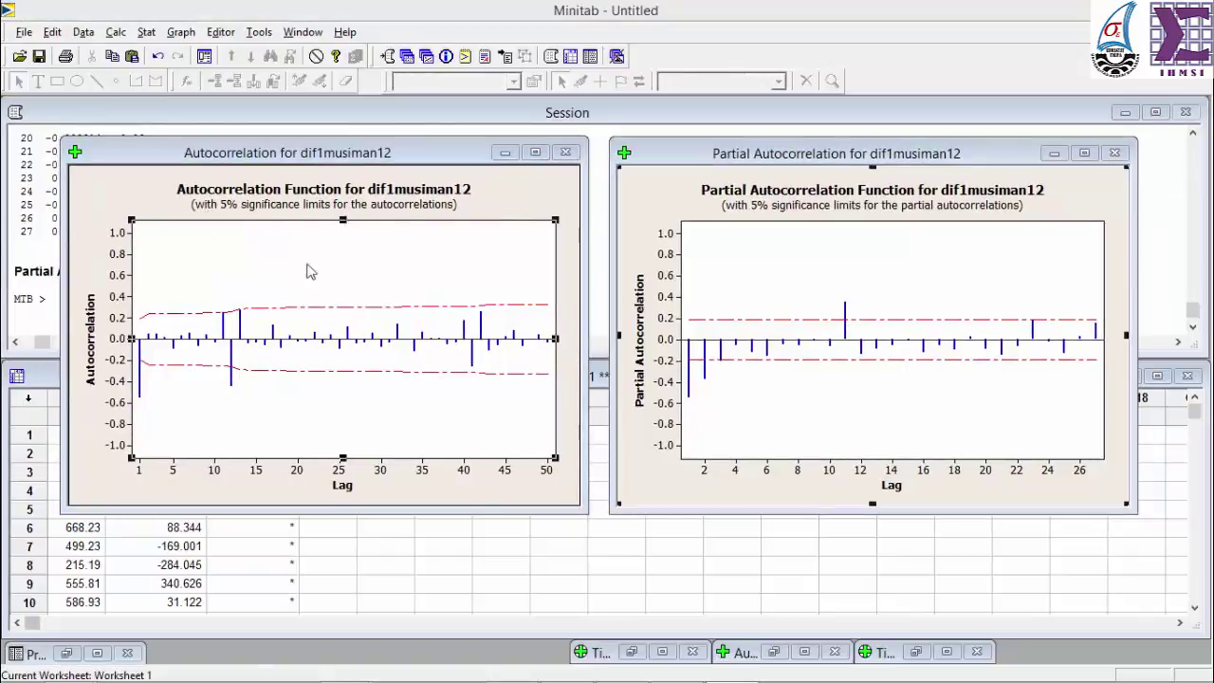
# Step: Examine the nonseasonal and seasonal lags against the significance limits in both correlation graphs, and minimize the two graph windows
pyautogui.click(140, 397)
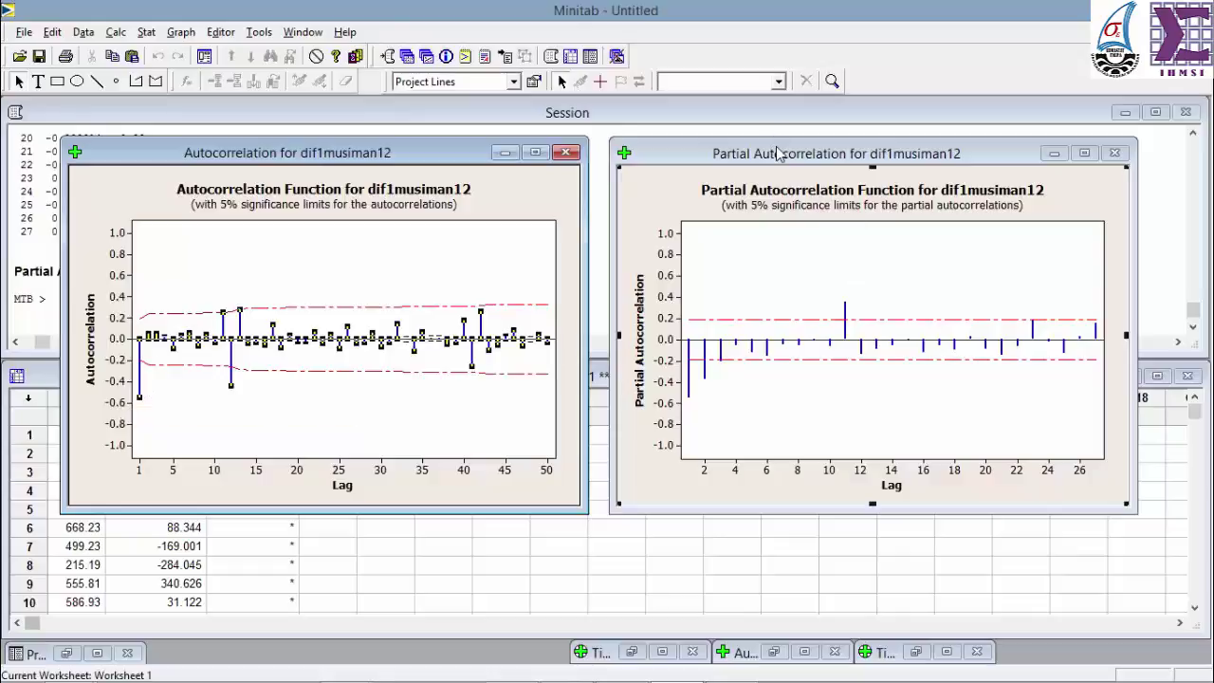
pyautogui.click(767, 229)
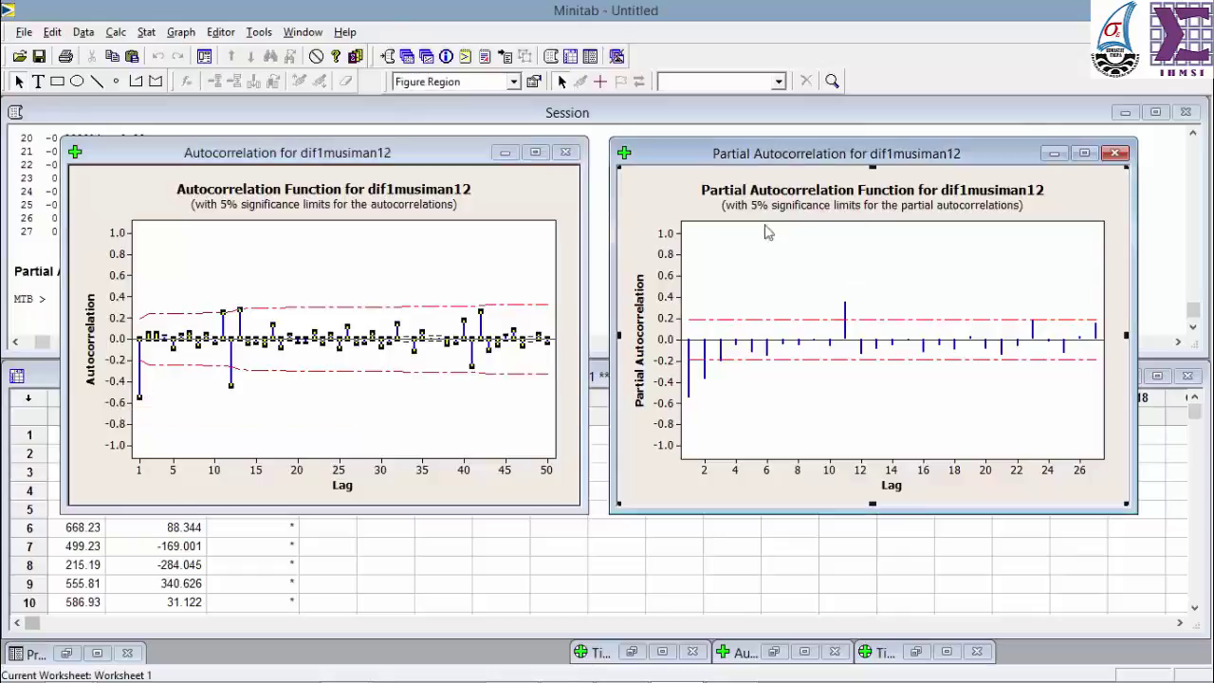
pyautogui.click(690, 400)
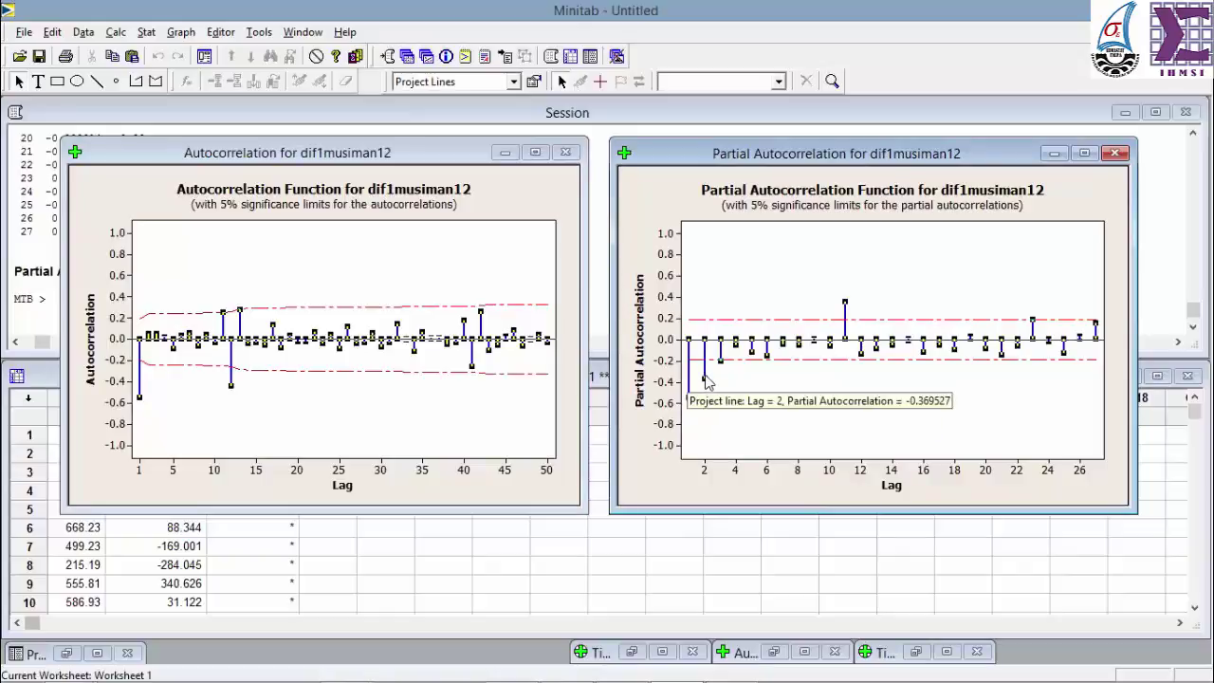
pyautogui.moveTo(723, 368)
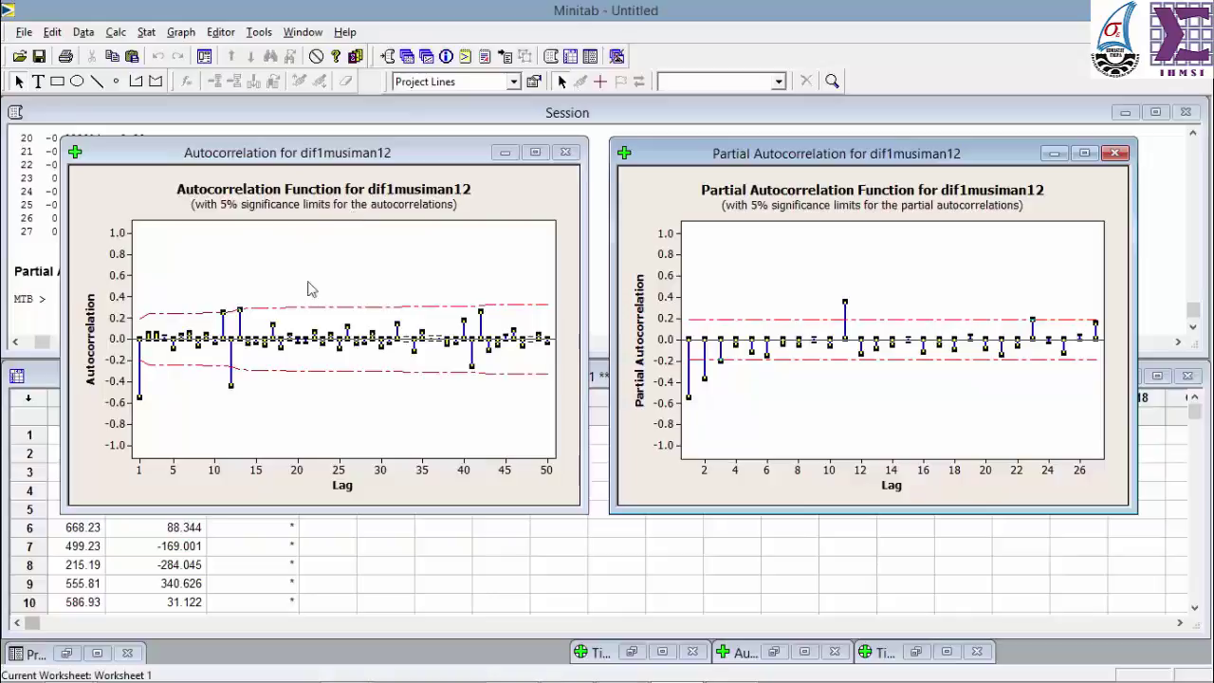
pyautogui.click(231, 390)
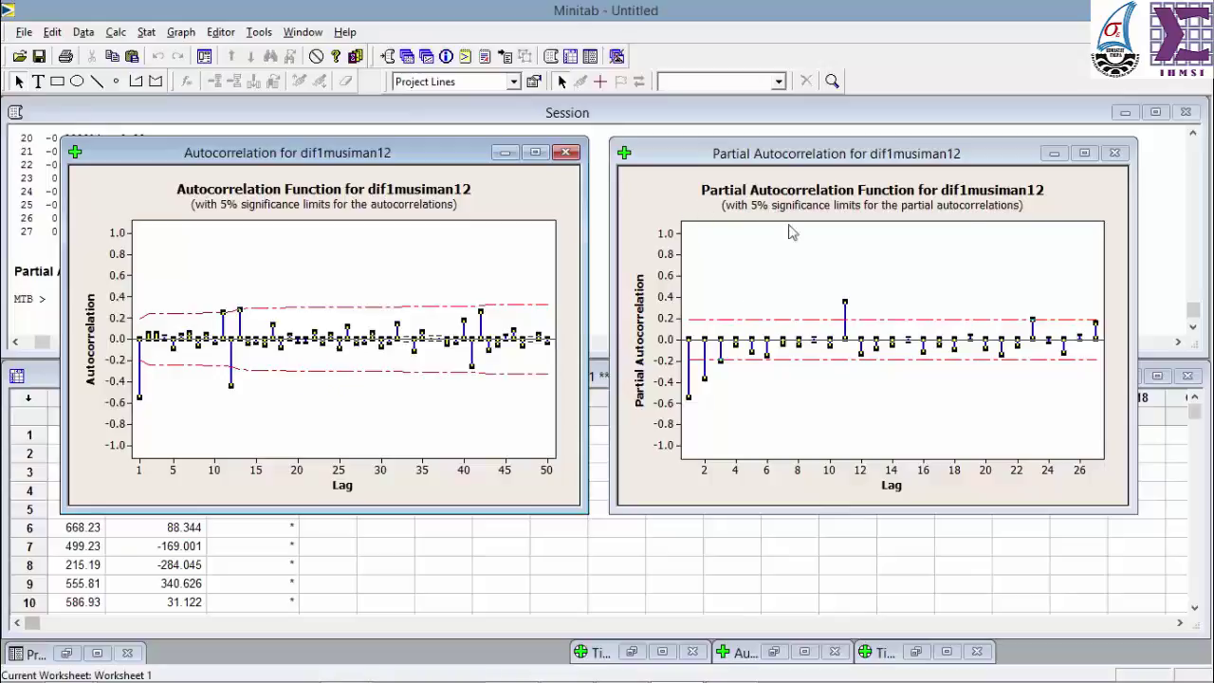
pyautogui.click(840, 367)
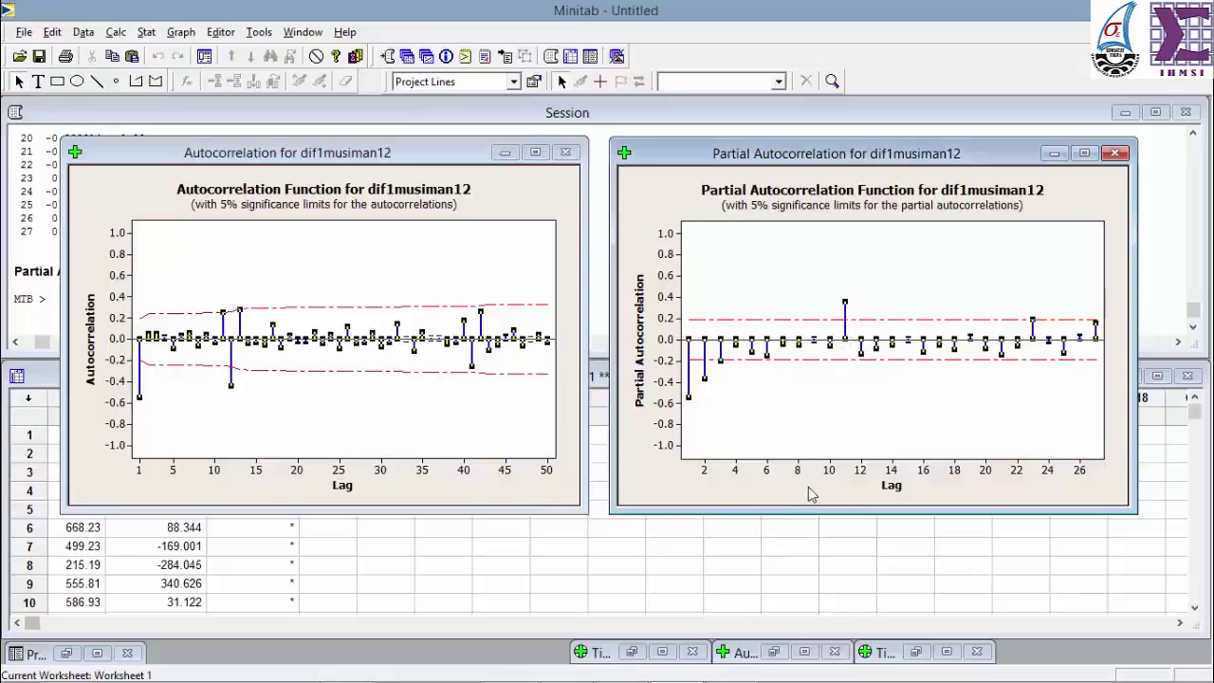
pyautogui.click(860, 349)
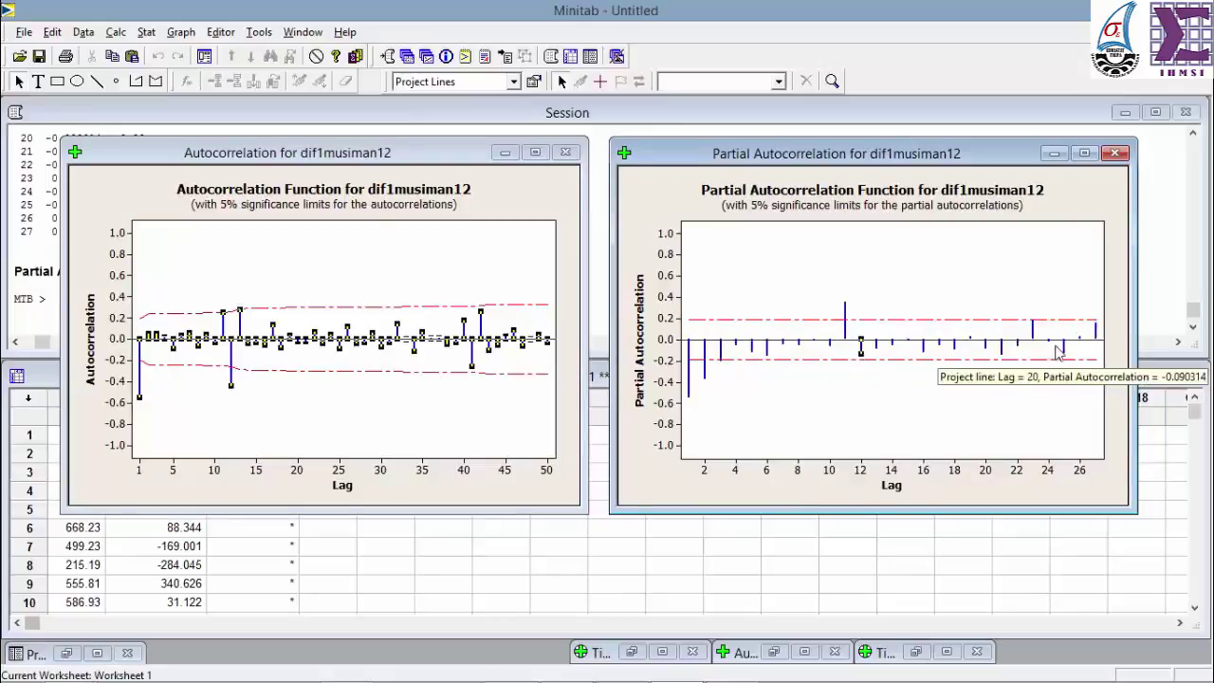
pyautogui.moveTo(1048, 347)
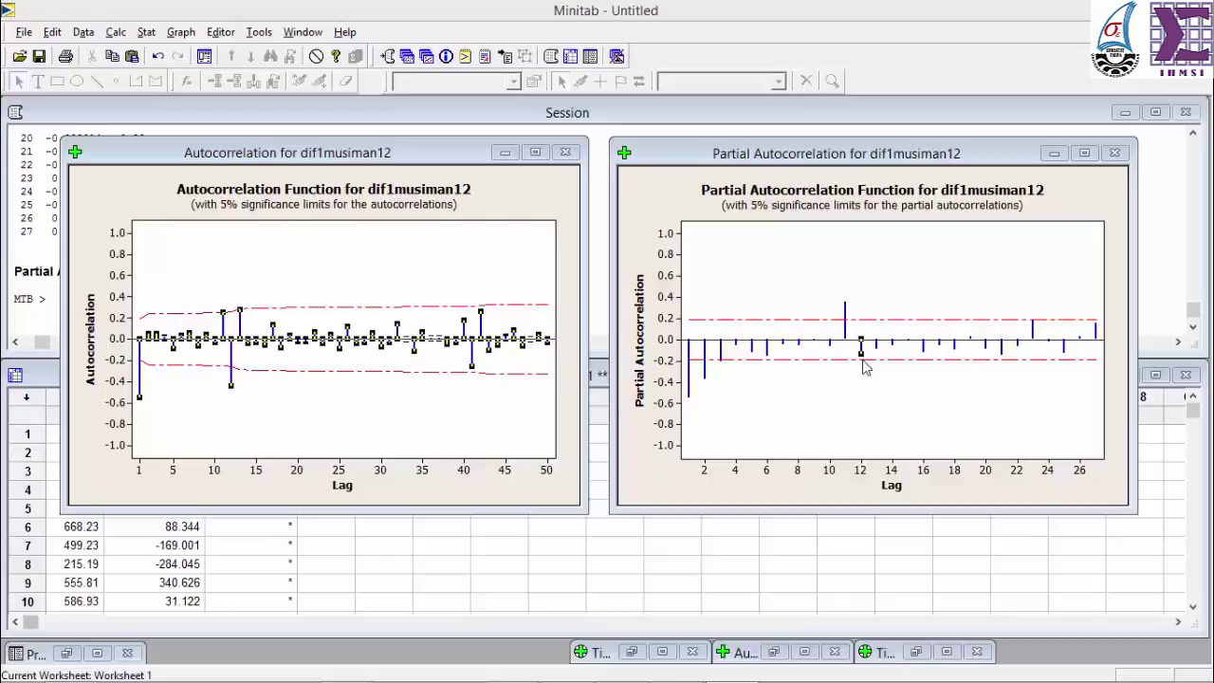
pyautogui.click(504, 152)
pyautogui.click(1053, 154)
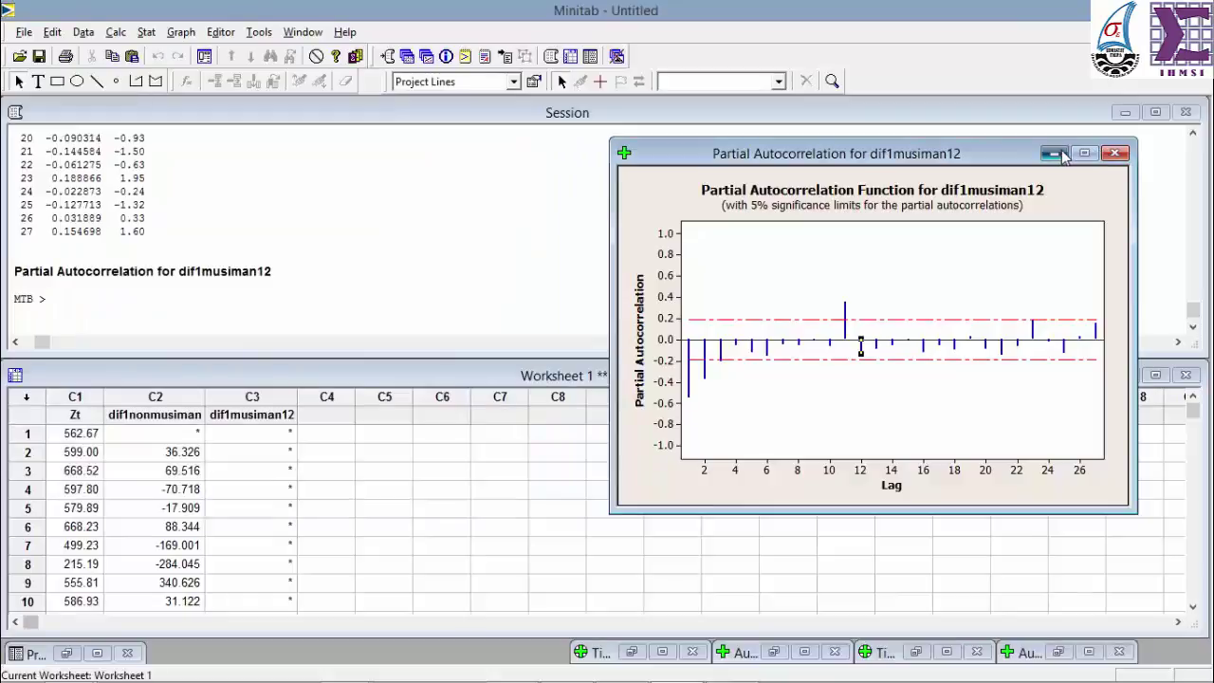
# Step: Start an ARIMA analysis with Zt as the series and enable a seasonal model with period 12
pyautogui.click(150, 32)
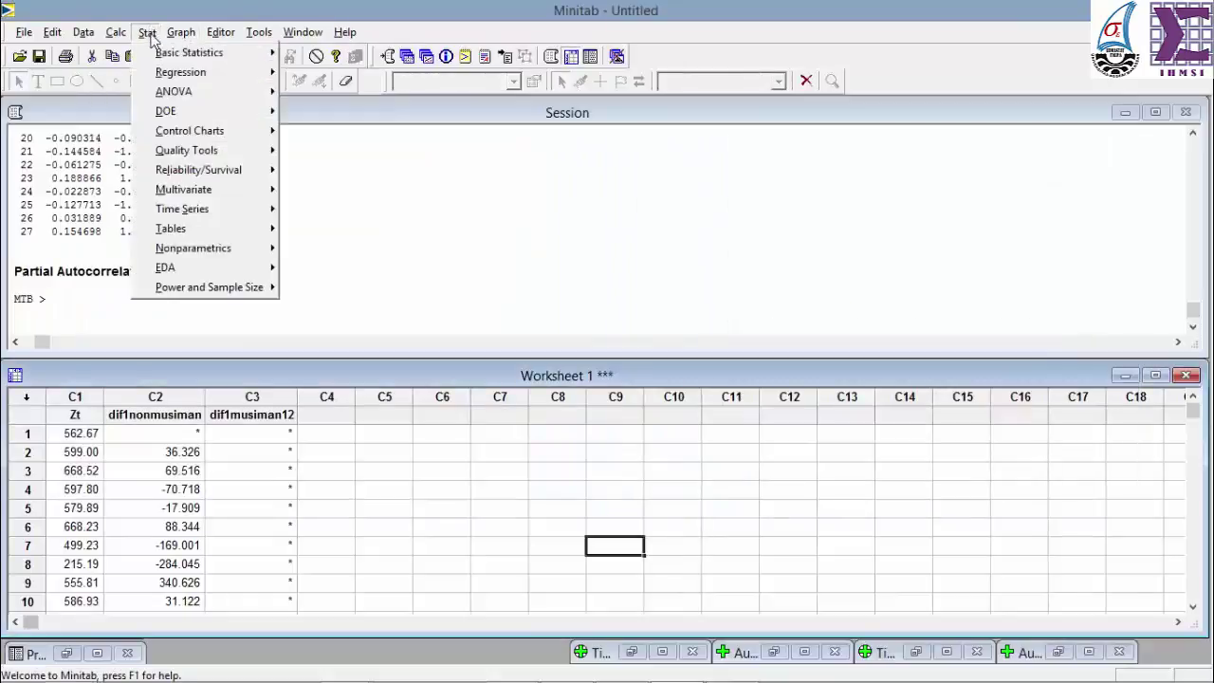
pyautogui.moveTo(223, 217)
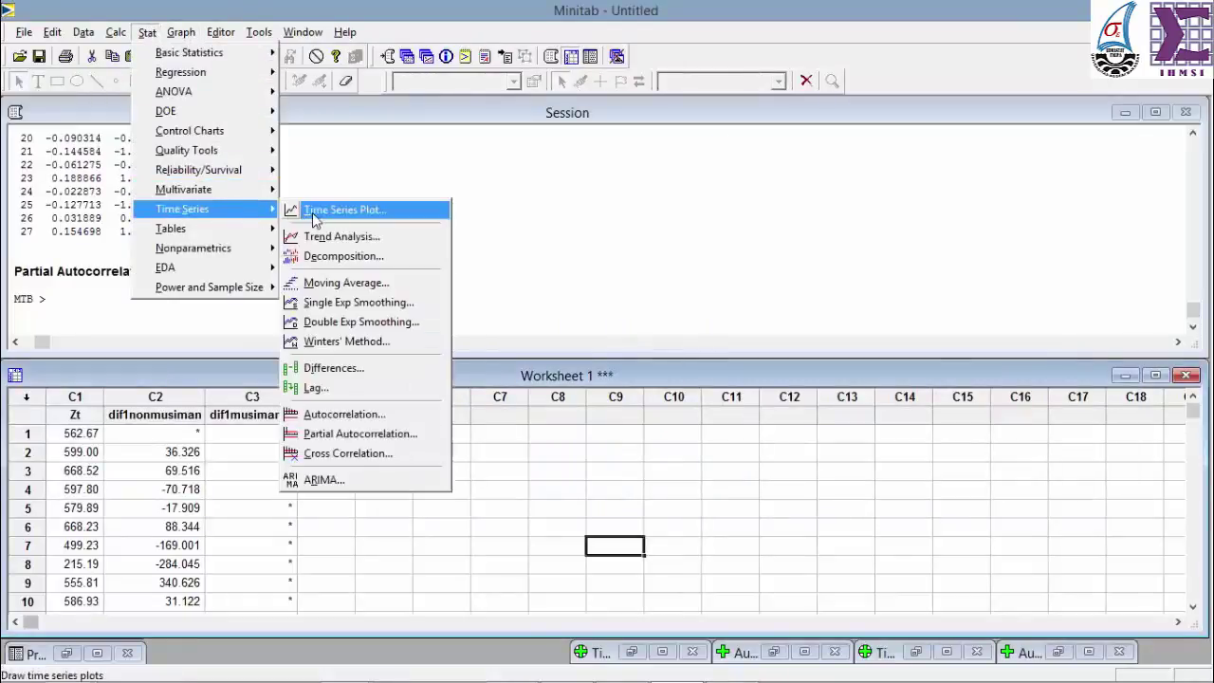
pyautogui.click(362, 483)
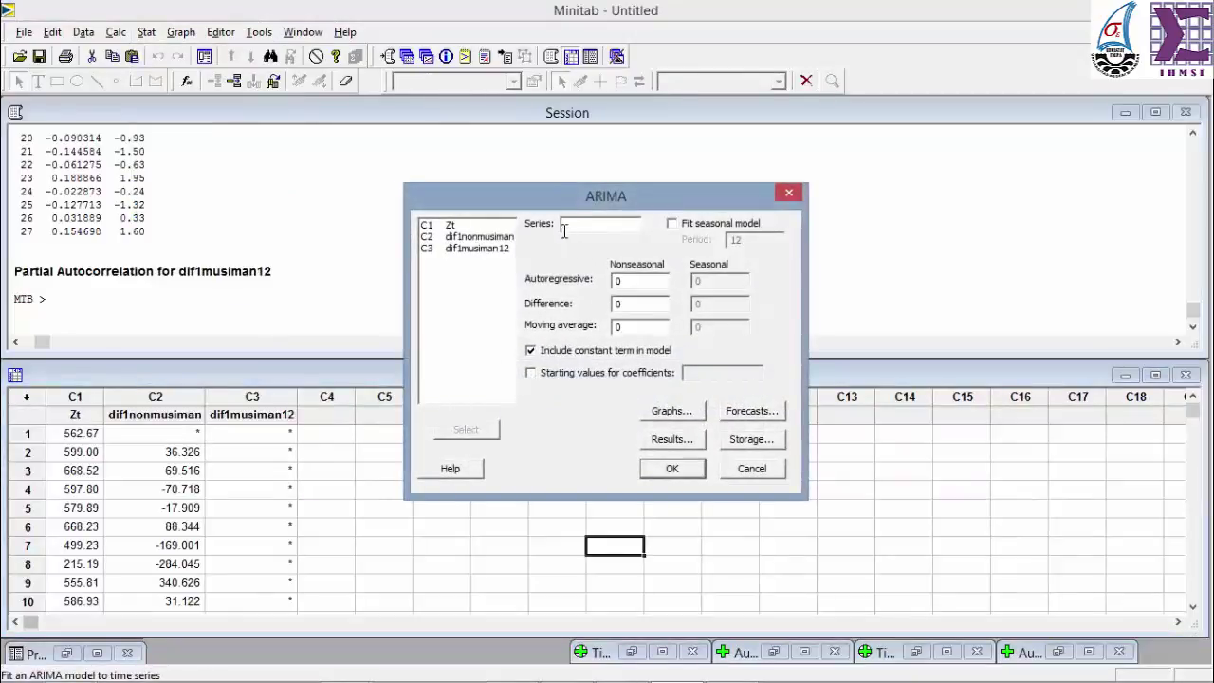
pyautogui.doubleClick(451, 225)
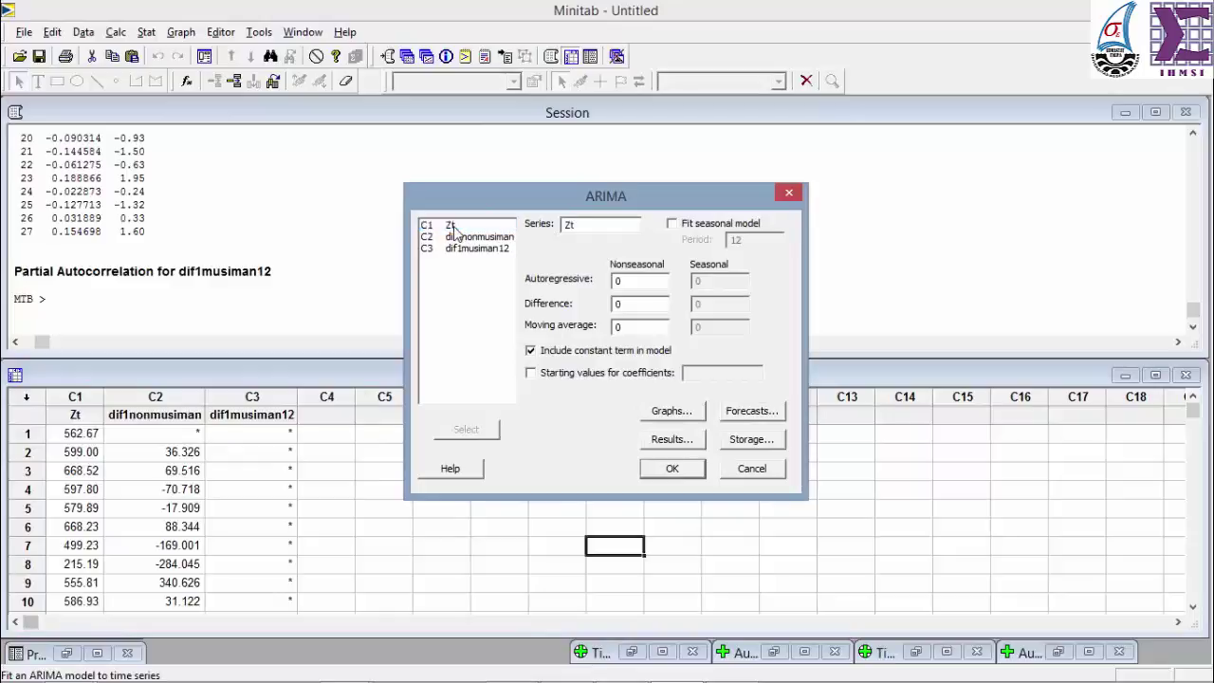
pyautogui.click(685, 232)
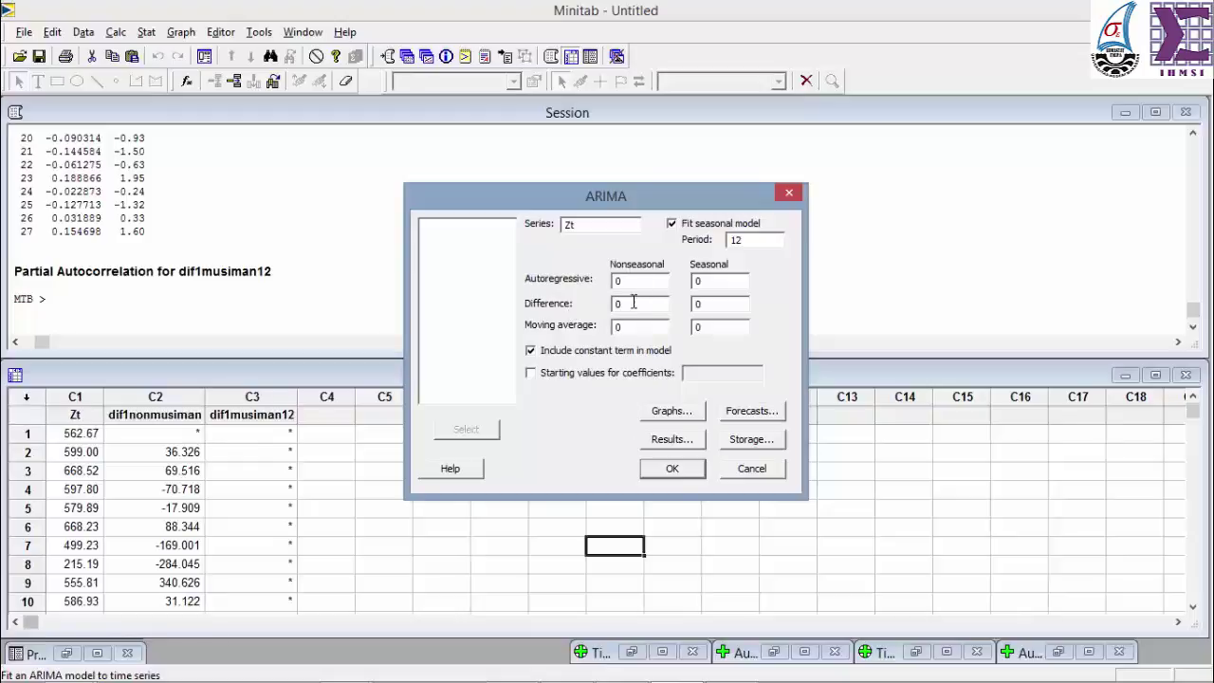
# Step: Set the nonseasonal and seasonal difference and moving average orders to 1, keeping both autoregressive orders at 0 and excluding the constant term
pyautogui.press('BackSpace')
pyautogui.write('1')
pyautogui.press('BackSpace')
pyautogui.write('1')
pyautogui.press('BackSpace')
pyautogui.write('1')
pyautogui.click(706, 329)
pyautogui.press('BackSpace')
pyautogui.write('1')
# Step: Choose to store the model's residuals and fits, and run the ARIMA analysis
pyautogui.click(761, 442)
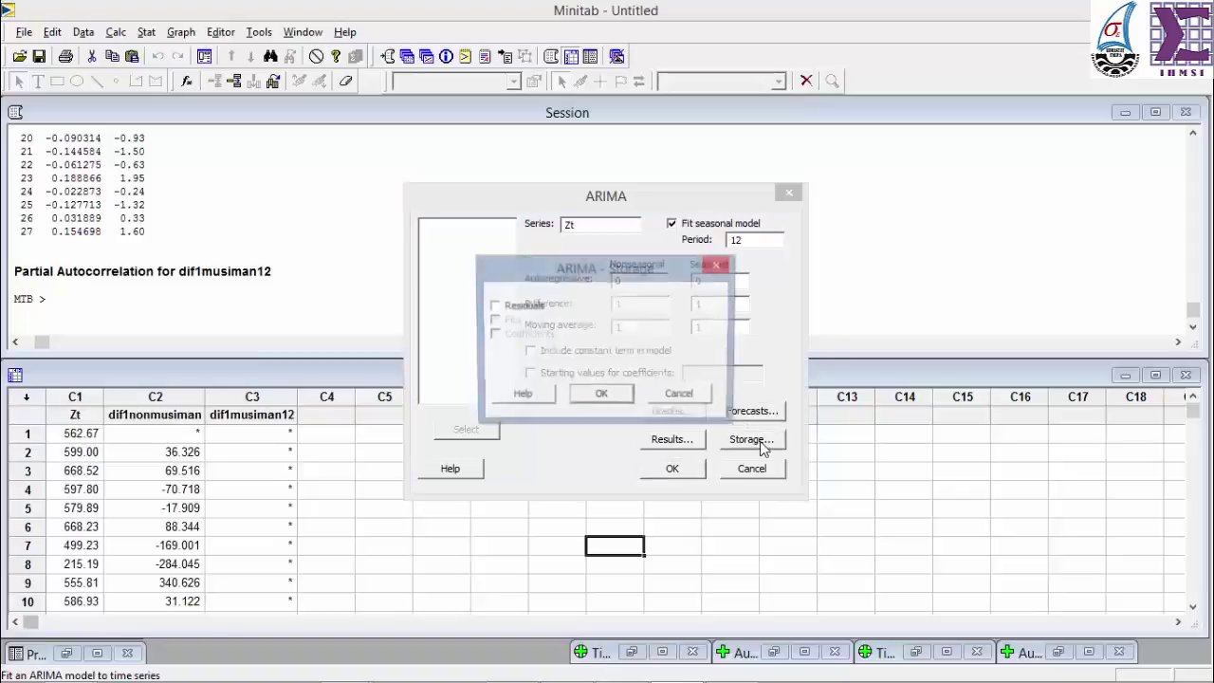
pyautogui.click(507, 306)
pyautogui.click(510, 320)
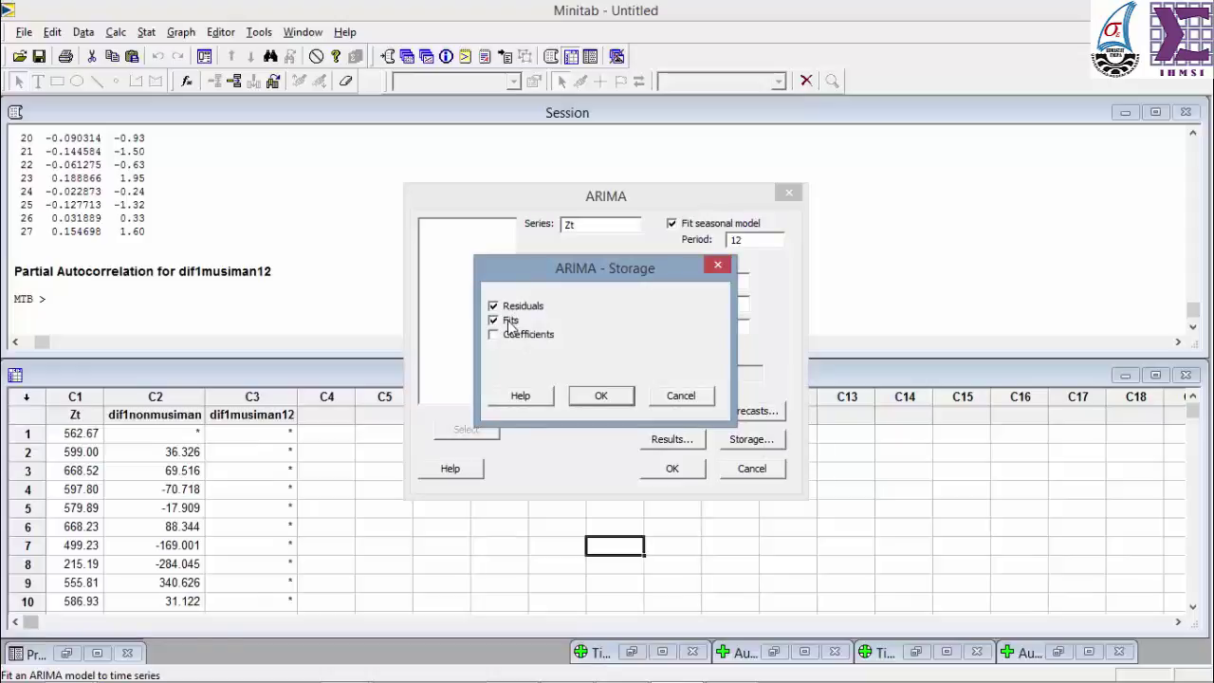
pyautogui.click(599, 397)
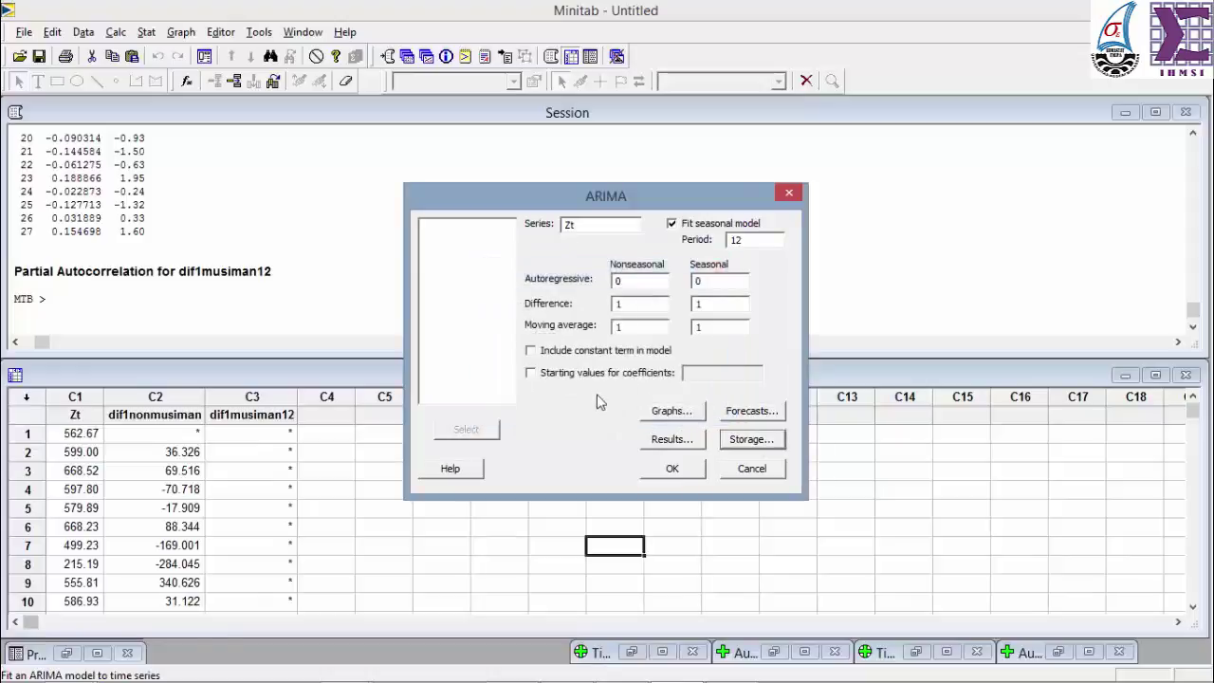
pyautogui.click(673, 469)
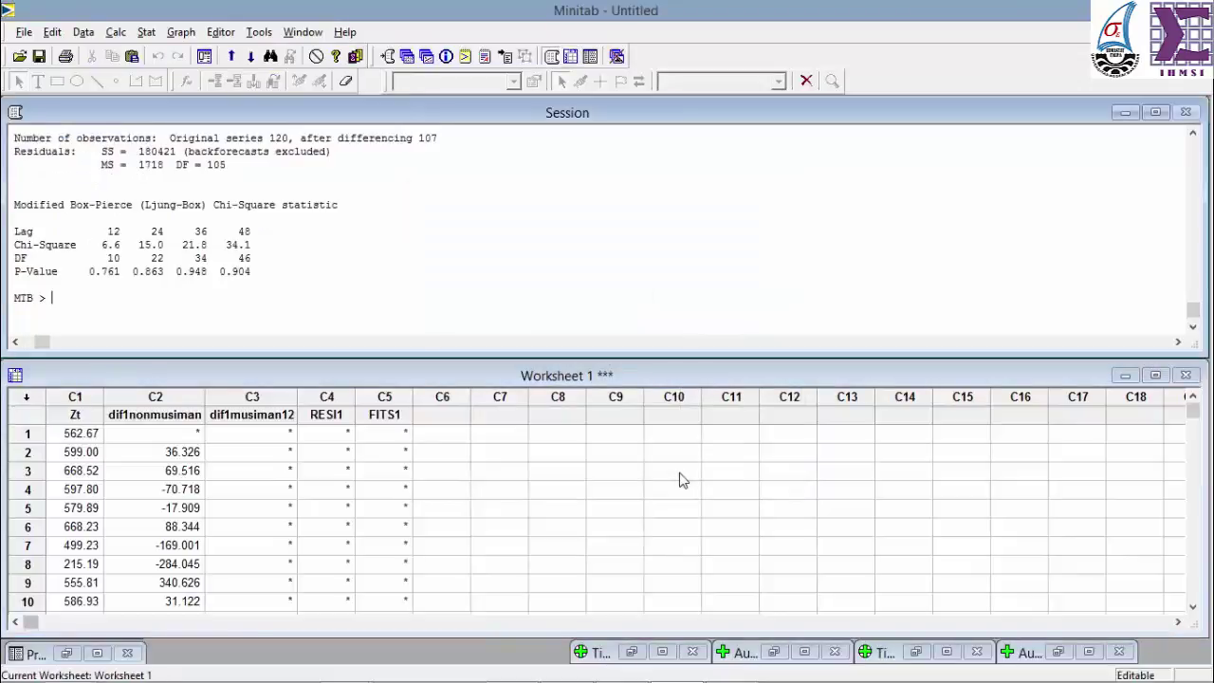
# Step: Maximize the Session window and examine the p-values of the MA and SMA terms in the final parameter estimates
pyautogui.click(742, 325)
pyautogui.click(1155, 112)
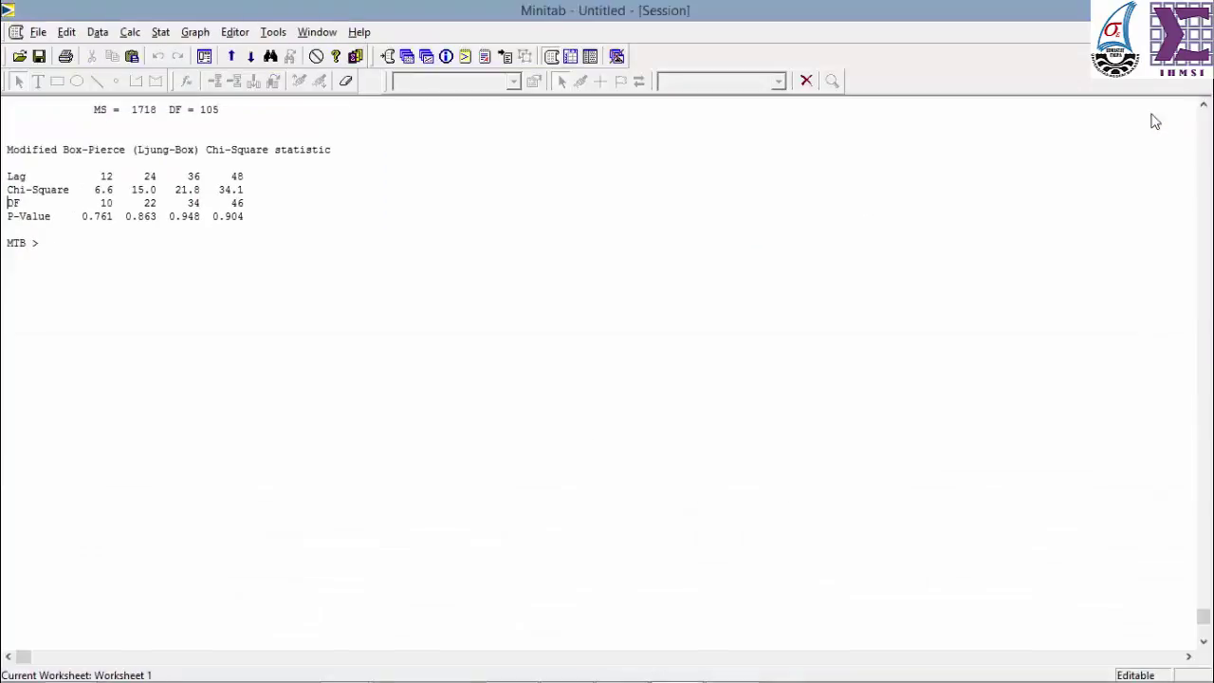
pyautogui.click(1203, 104)
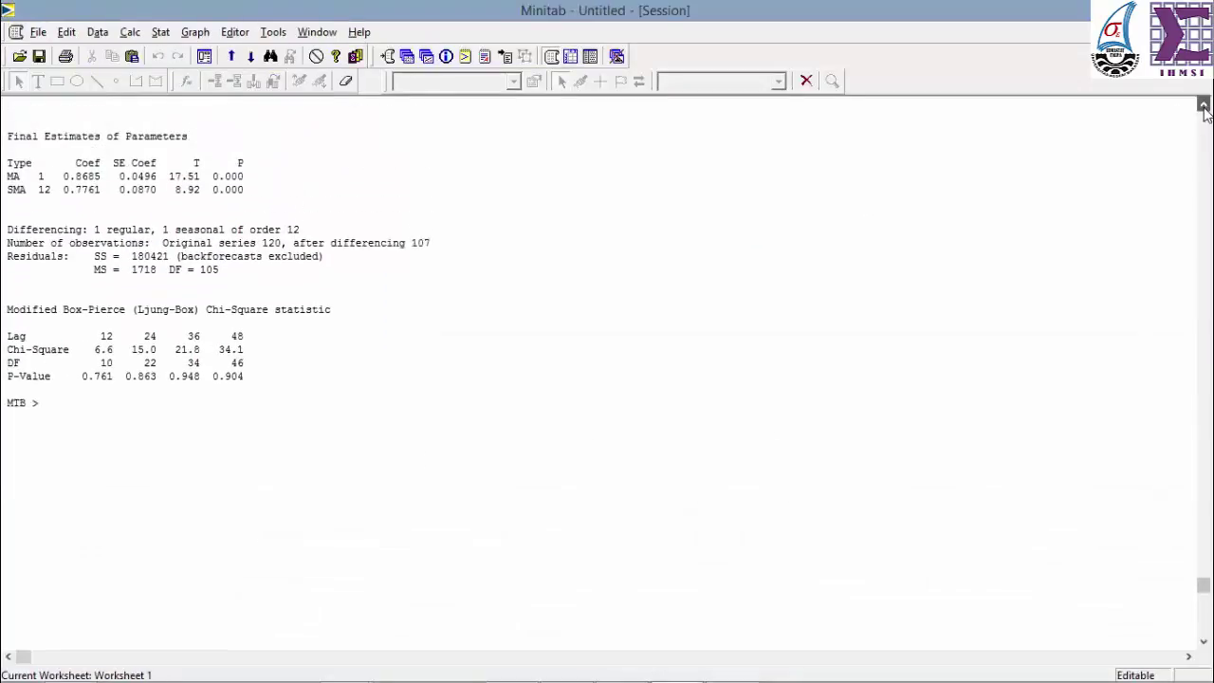
pyautogui.click(1202, 104)
pyautogui.click(1202, 104)
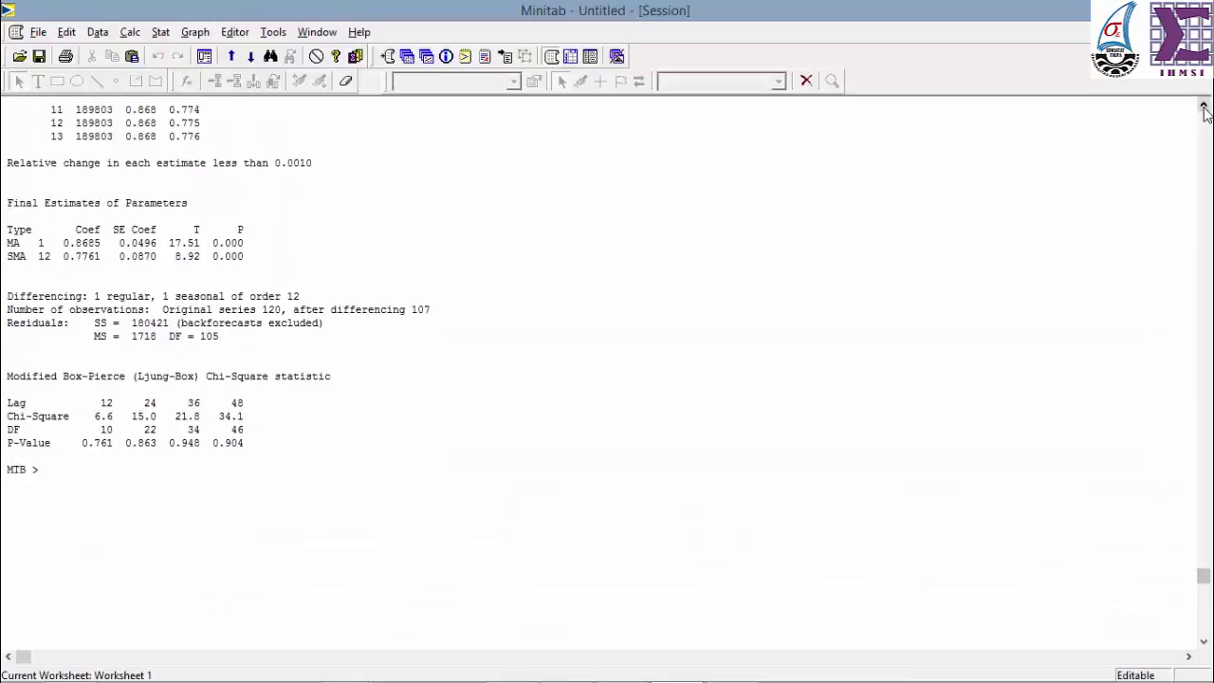
pyautogui.moveTo(211, 243); pyautogui.dragTo(249, 254)
pyautogui.click(249, 254)
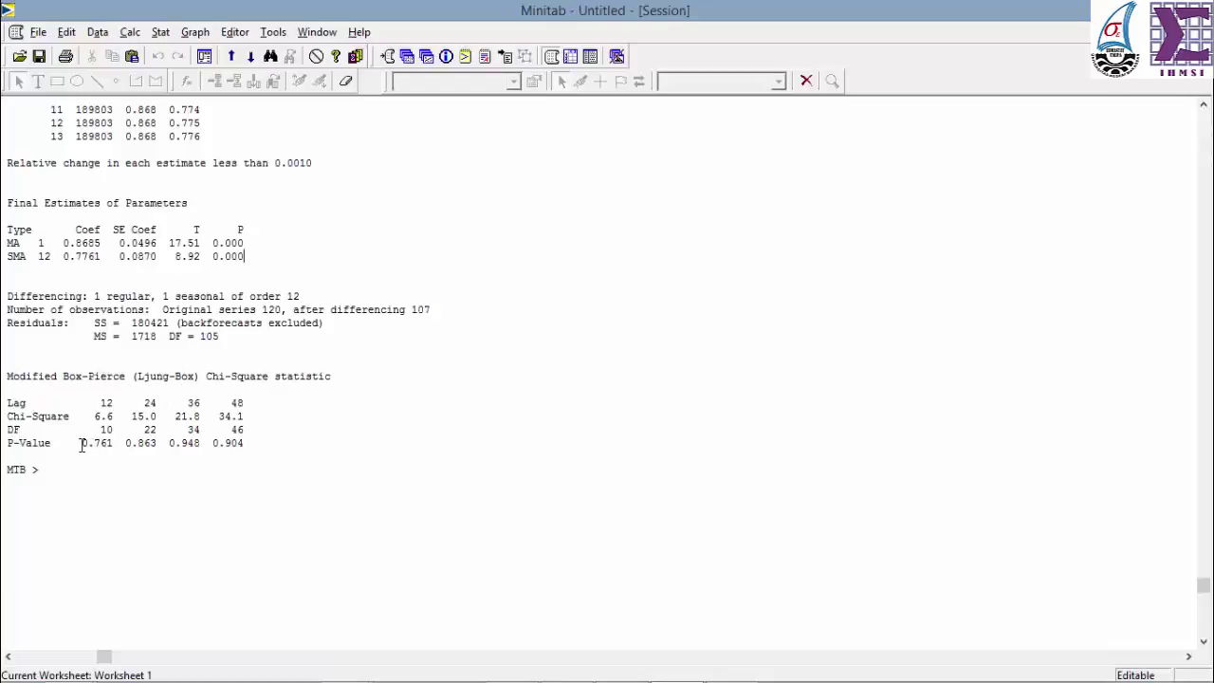
# Step: Check the p-values of the Ljung-Box chi-square statistic, and restore the Session window beside the worksheet
pyautogui.moveTo(82, 445); pyautogui.dragTo(163, 443)
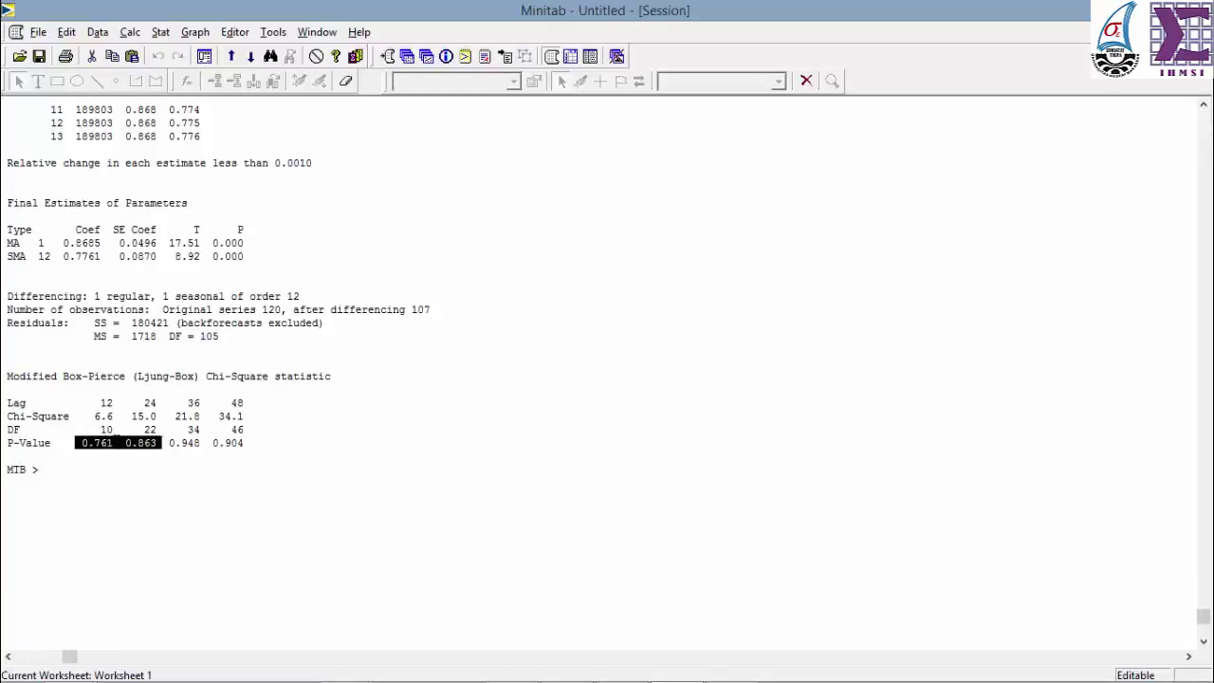
pyautogui.click(117, 442)
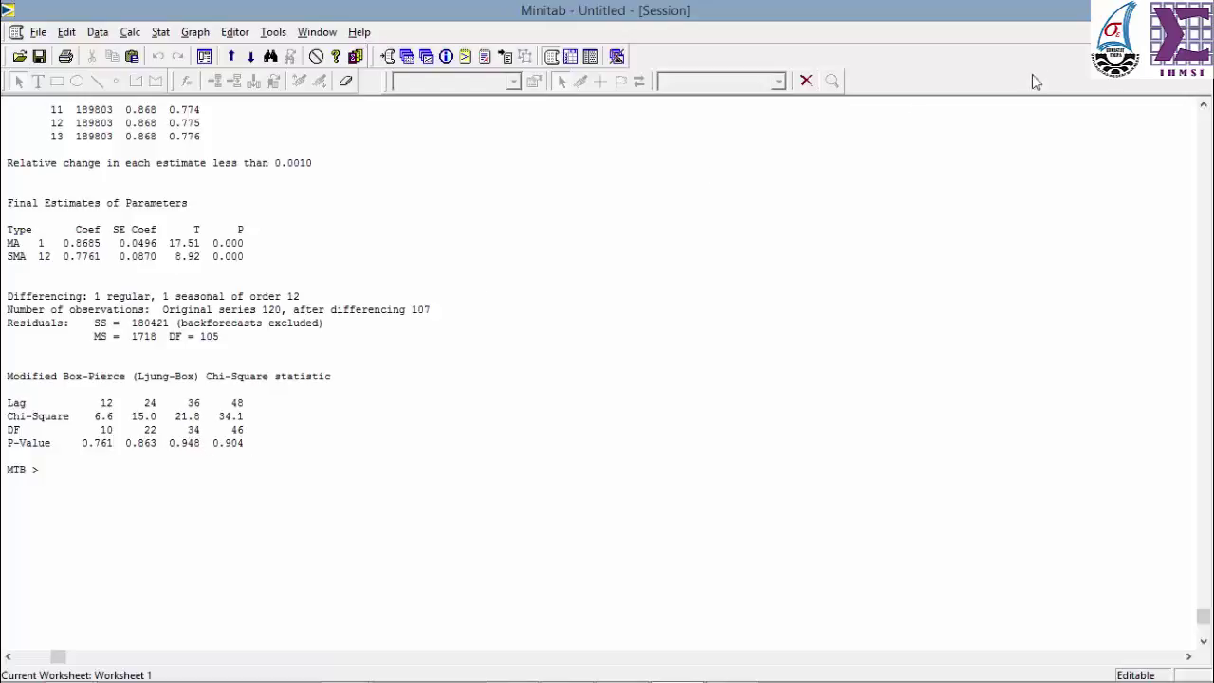
pyautogui.click(1180, 31)
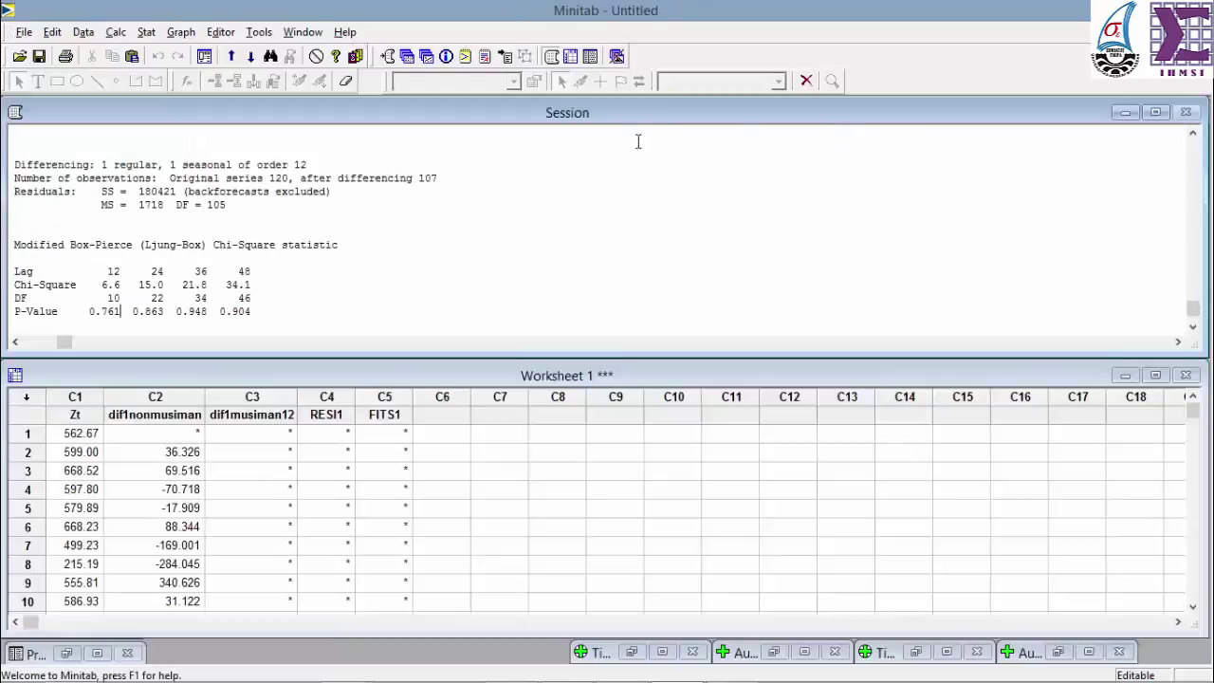
pyautogui.scroll(-3, 1187, 317)
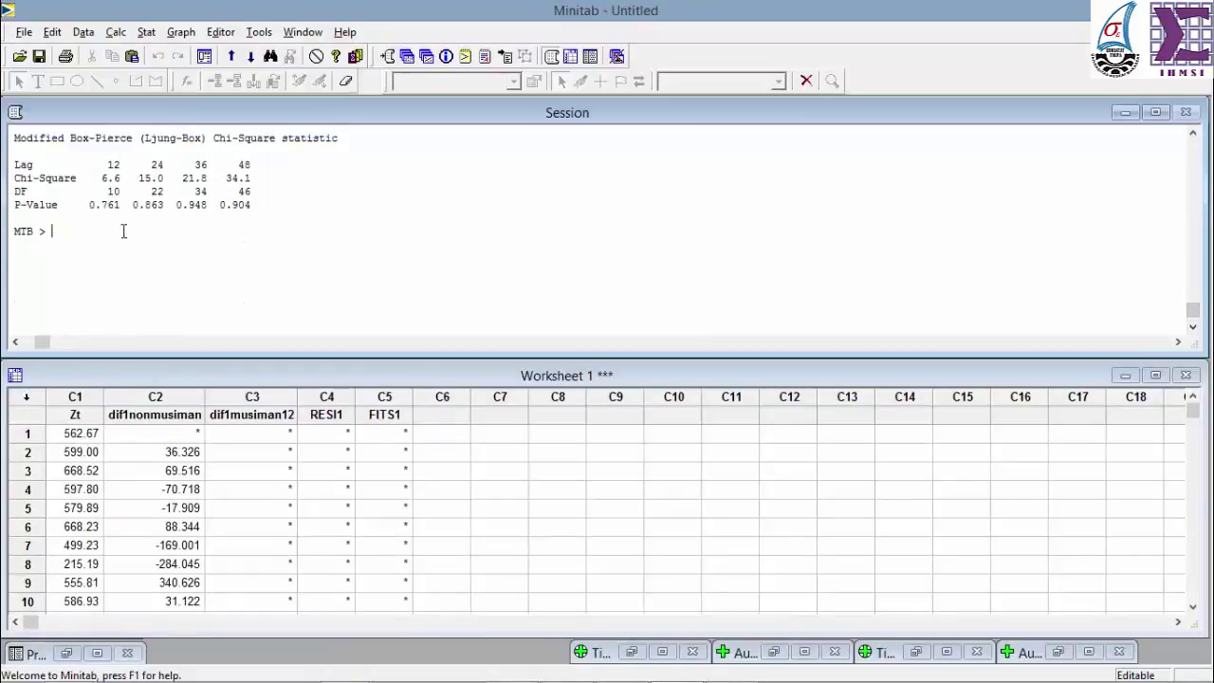
# Step: Run an Anderson-Darling normality test on RESI1, and minimize the probability plot after checking its p-value
pyautogui.click(149, 34)
pyautogui.moveTo(159, 55)
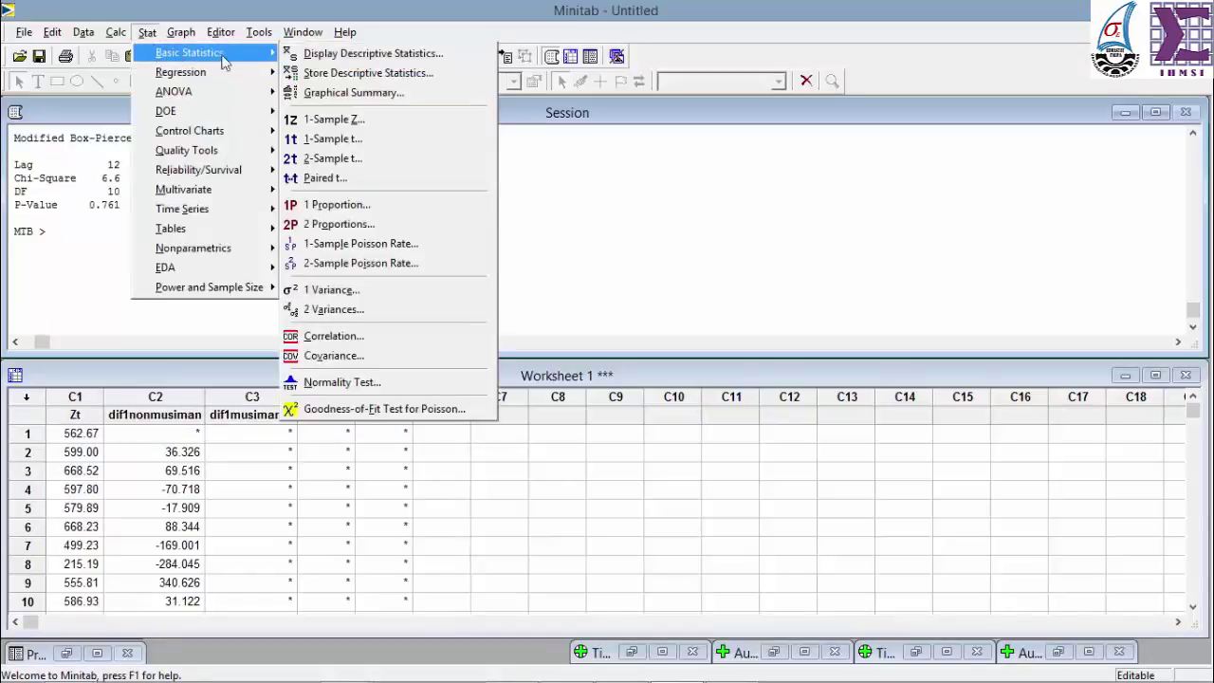
pyautogui.click(347, 383)
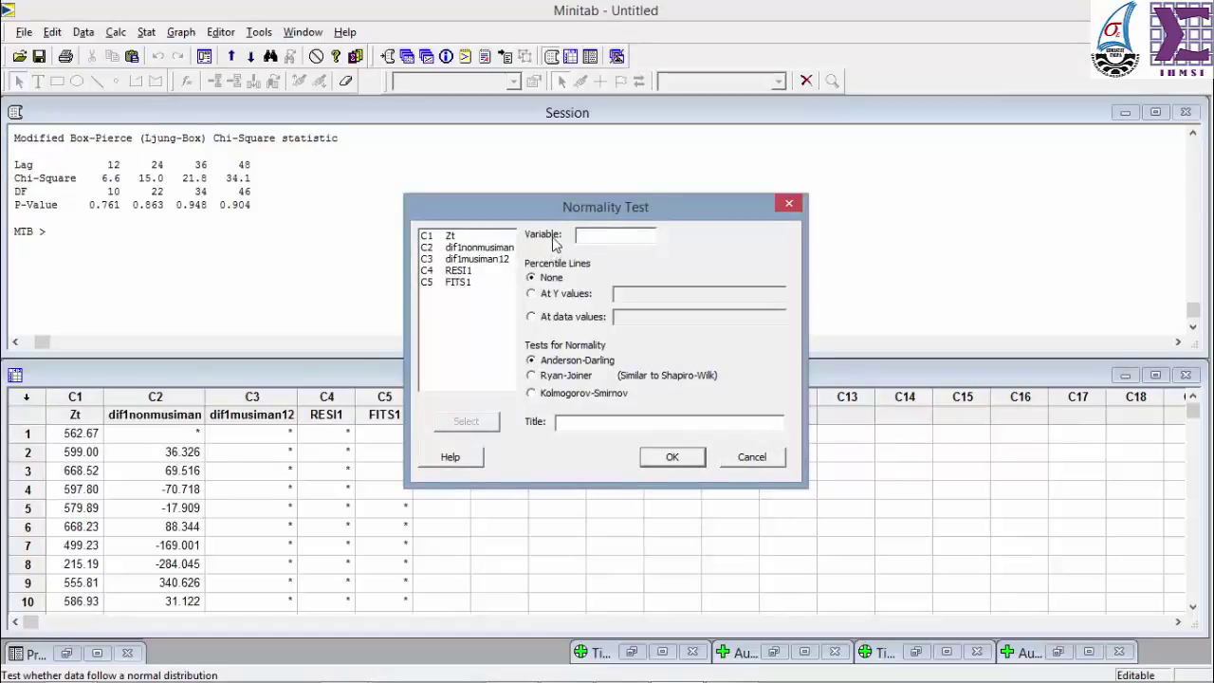
pyautogui.doubleClick(460, 273)
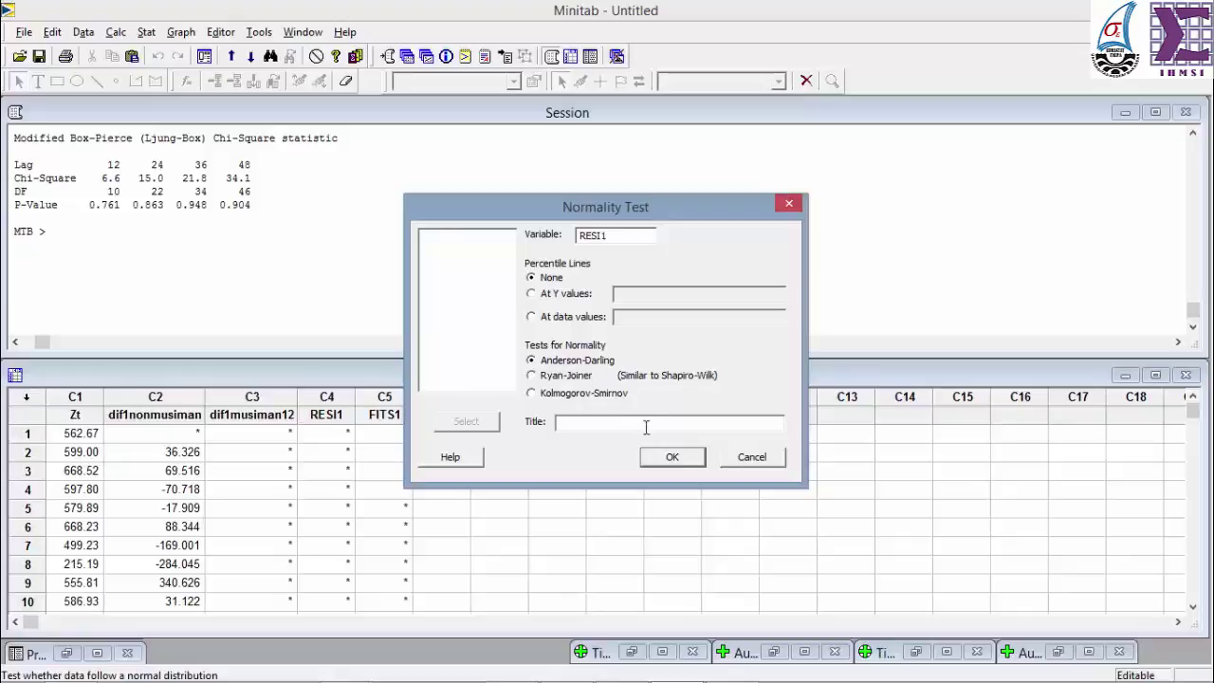
pyautogui.click(672, 457)
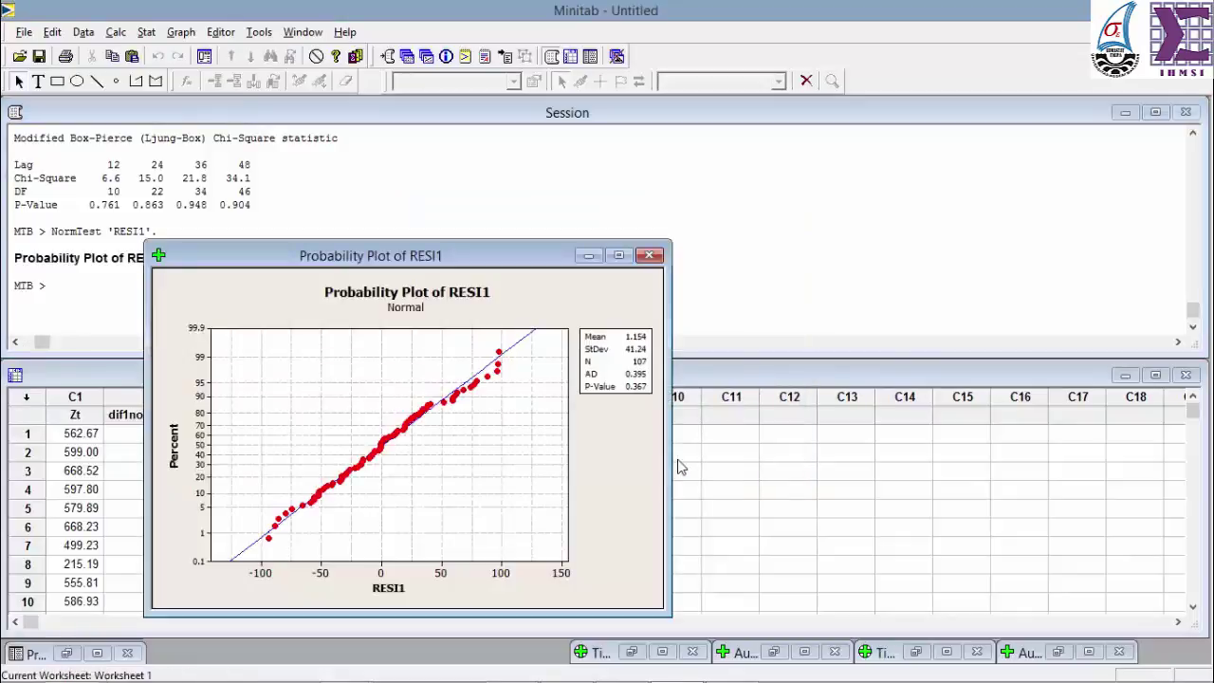
pyautogui.moveTo(496, 254); pyautogui.dragTo(610, 146)
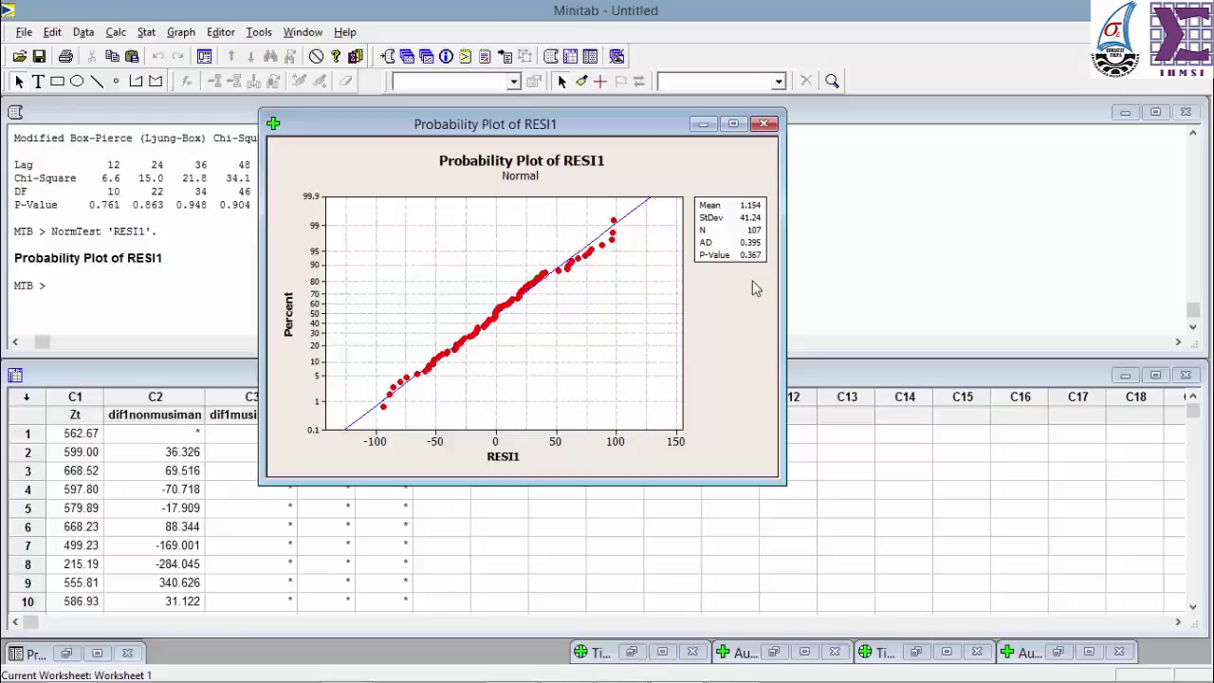
pyautogui.click(704, 124)
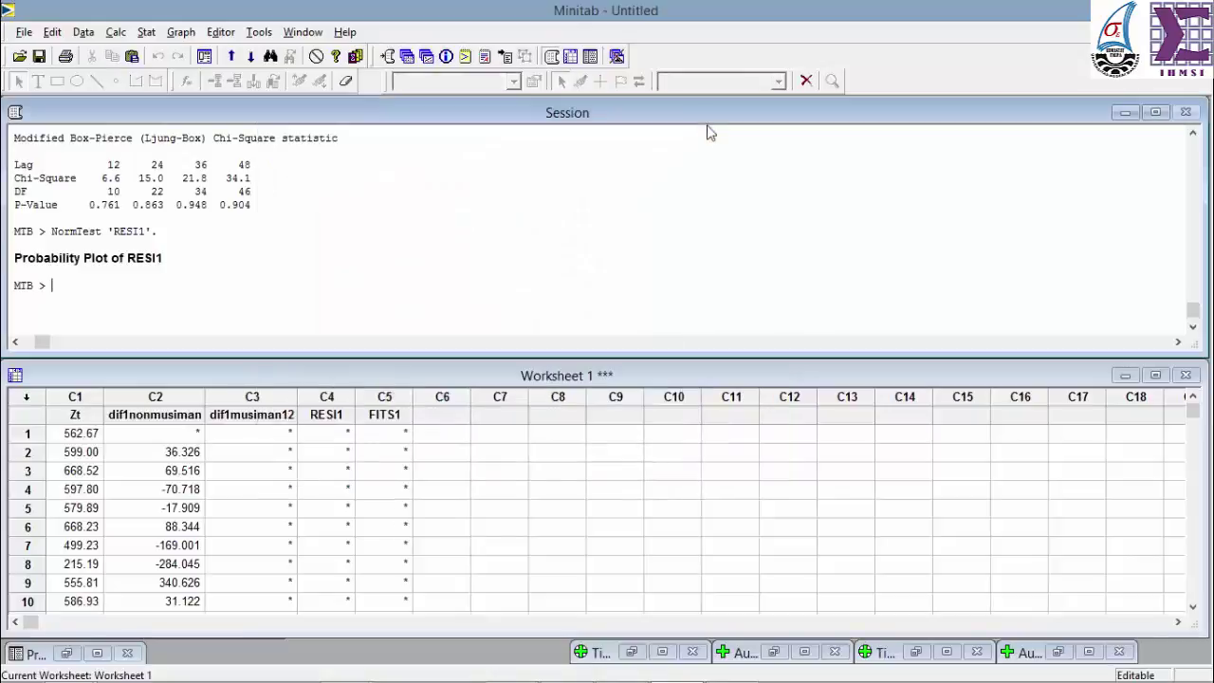
# Step: Set up another seasonal ARIMA model for Zt with the seasonal autoregressive order set to 1, keeping the seasonal moving average order at 1
pyautogui.click(147, 35)
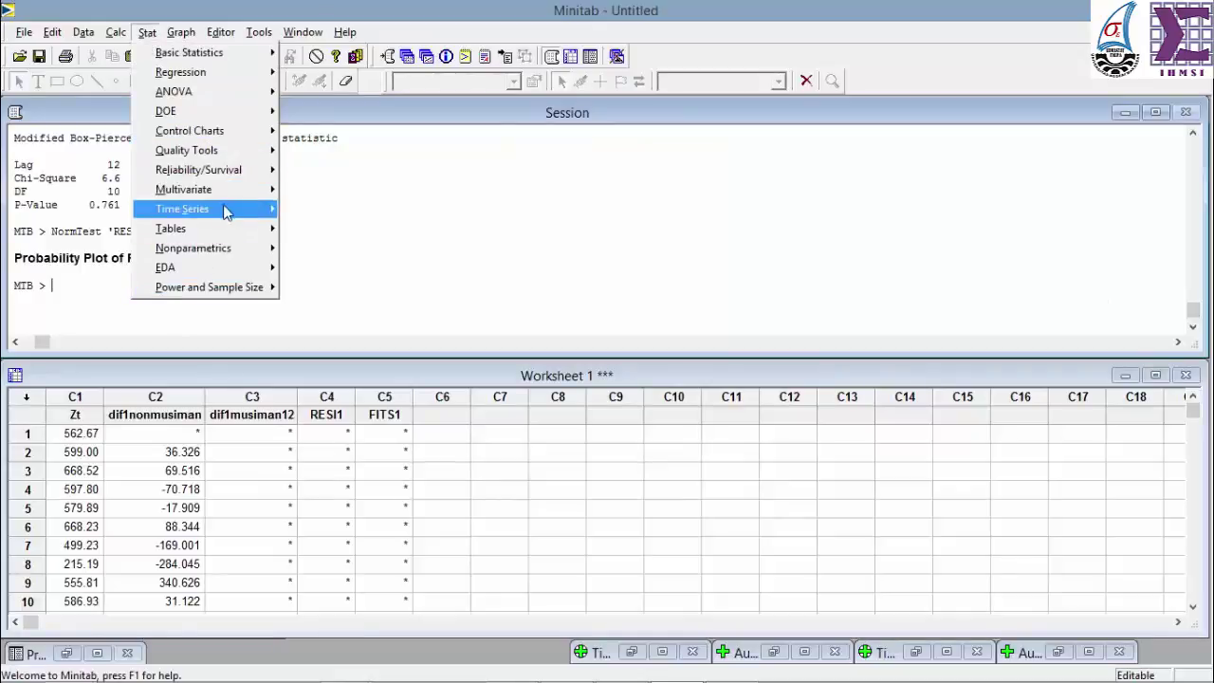
pyautogui.moveTo(228, 208)
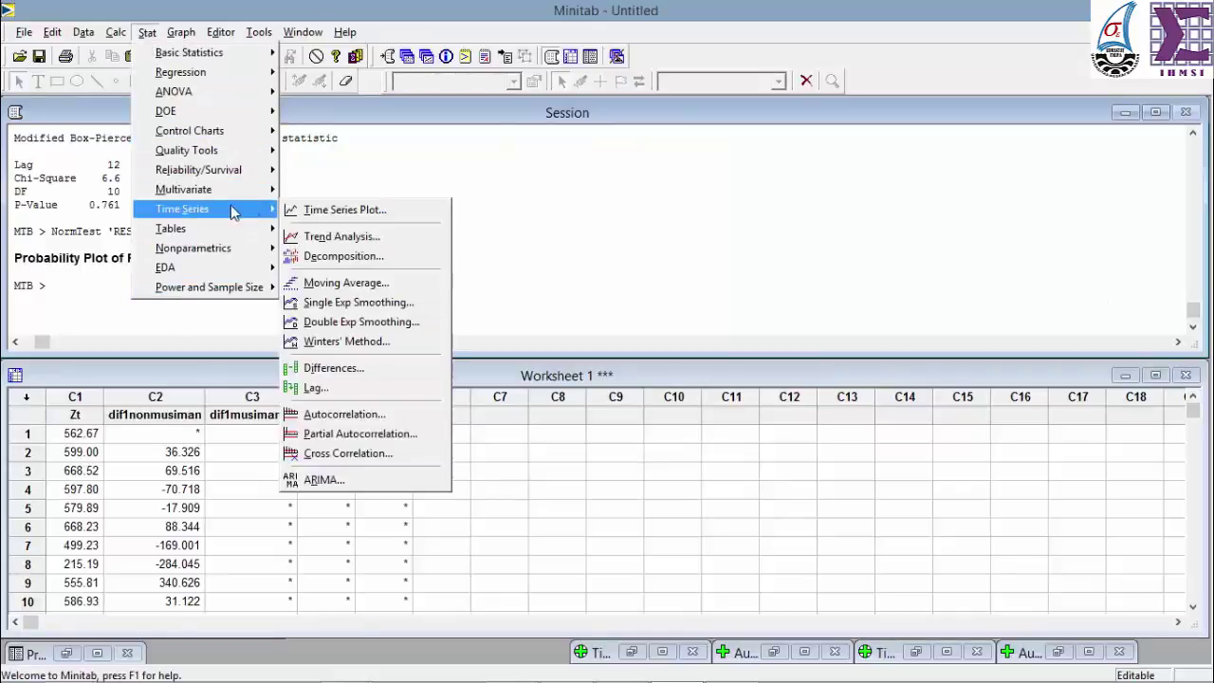
pyautogui.click(344, 484)
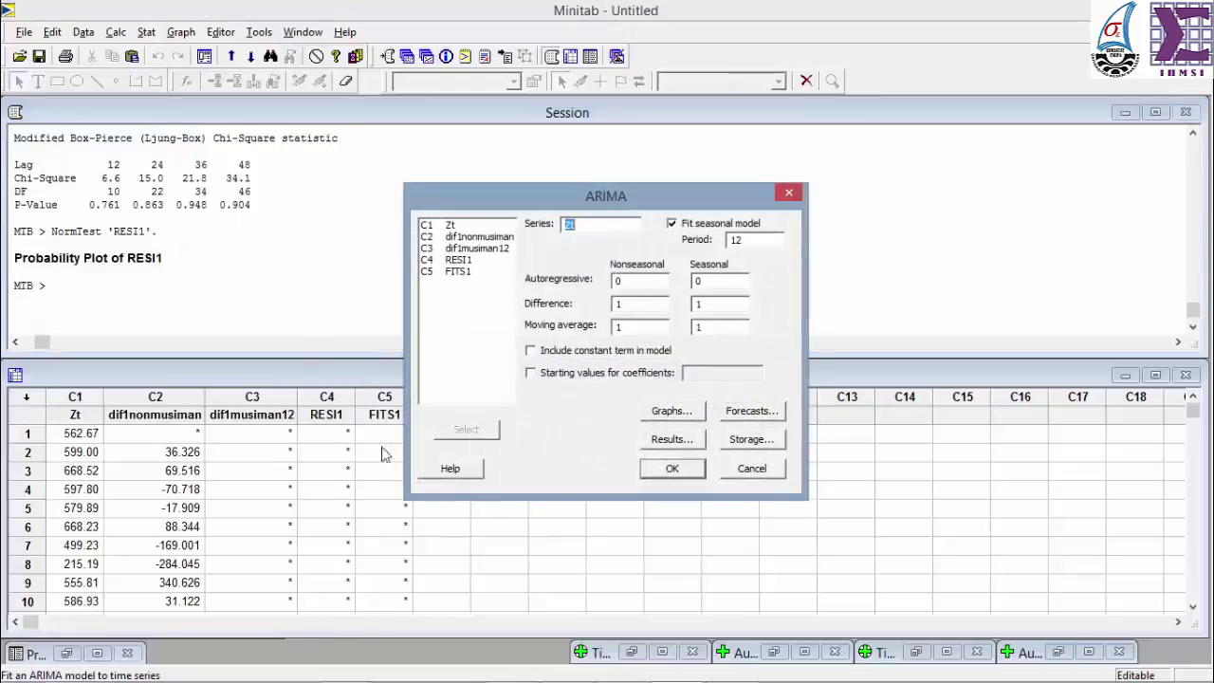
pyautogui.click(569, 223)
pyautogui.write('C1')
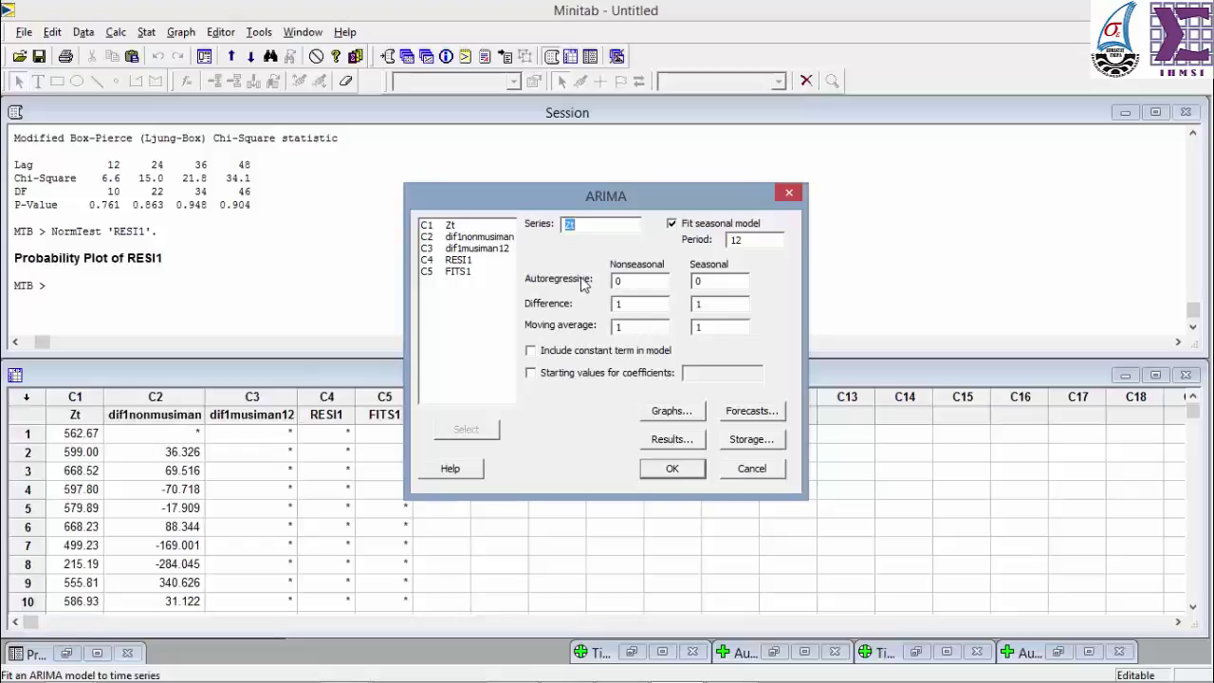
pyautogui.click(722, 281)
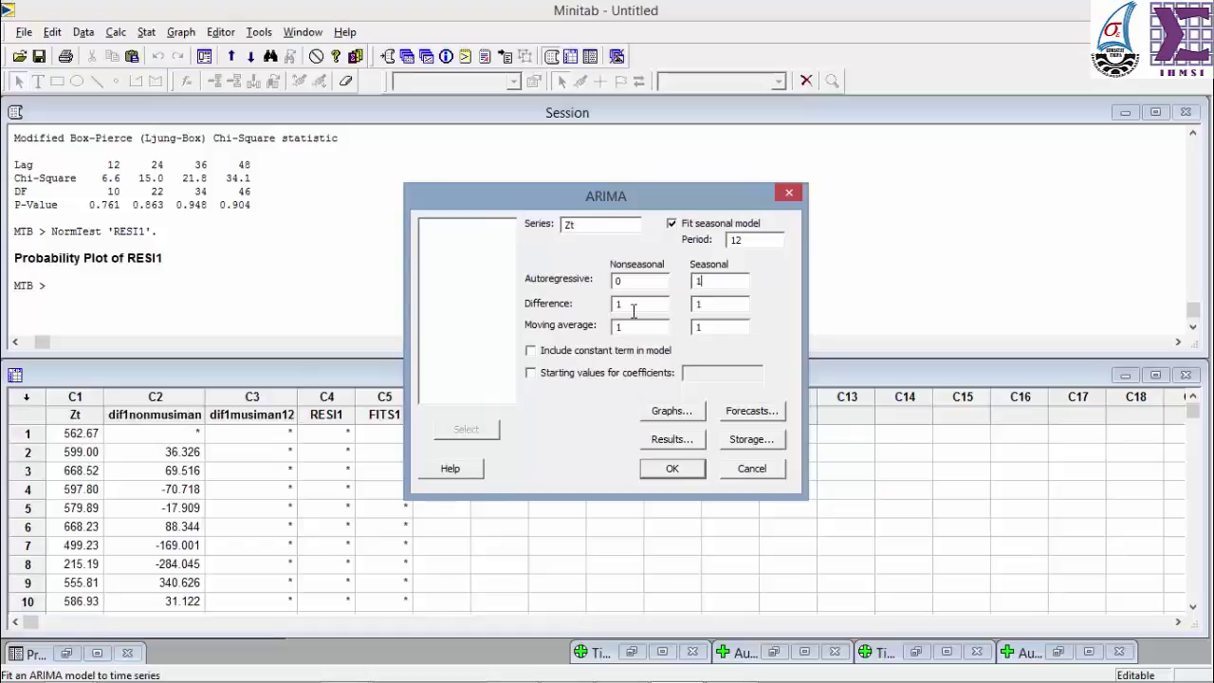
pyautogui.click(719, 327)
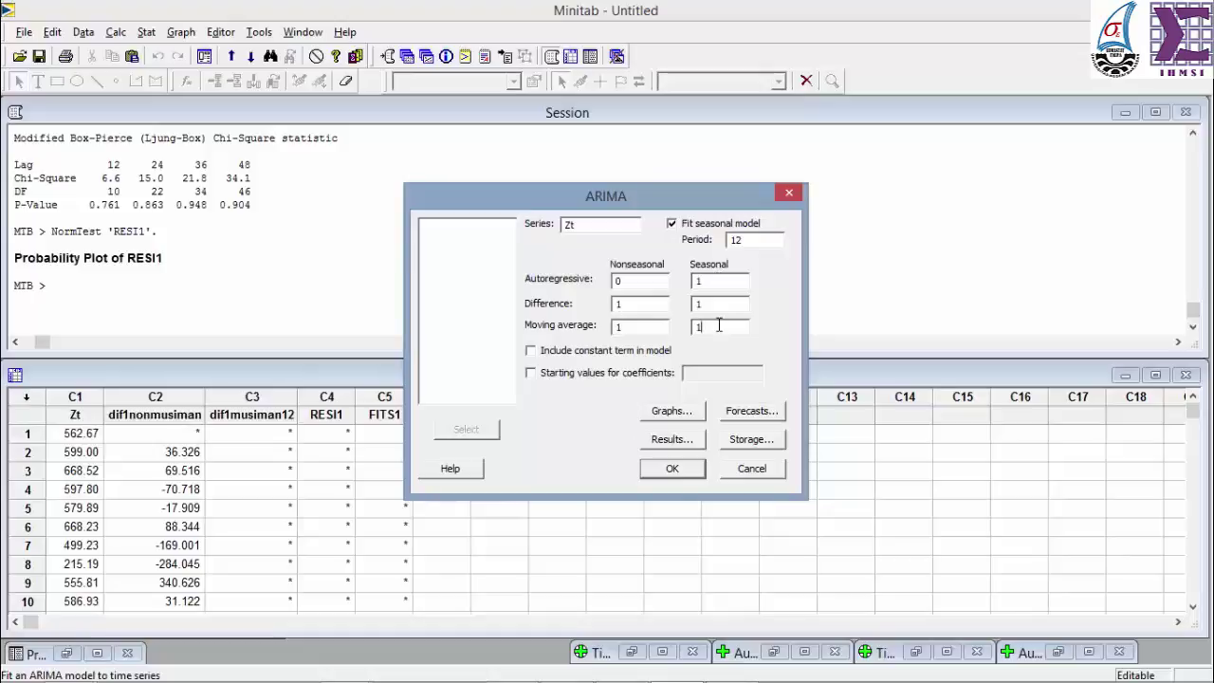
# Step: Keep residuals and fits selected for storage, and run the ARIMA model containing both seasonal autoregressive and seasonal moving average terms
pyautogui.click(757, 440)
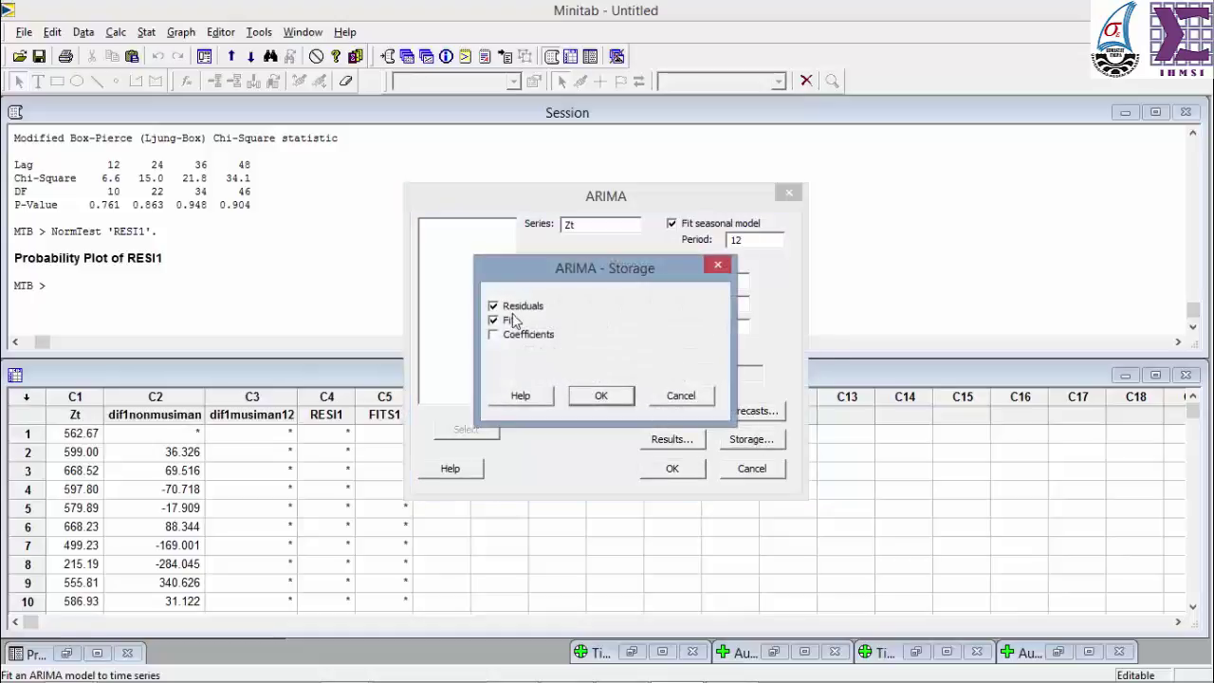
pyautogui.click(600, 395)
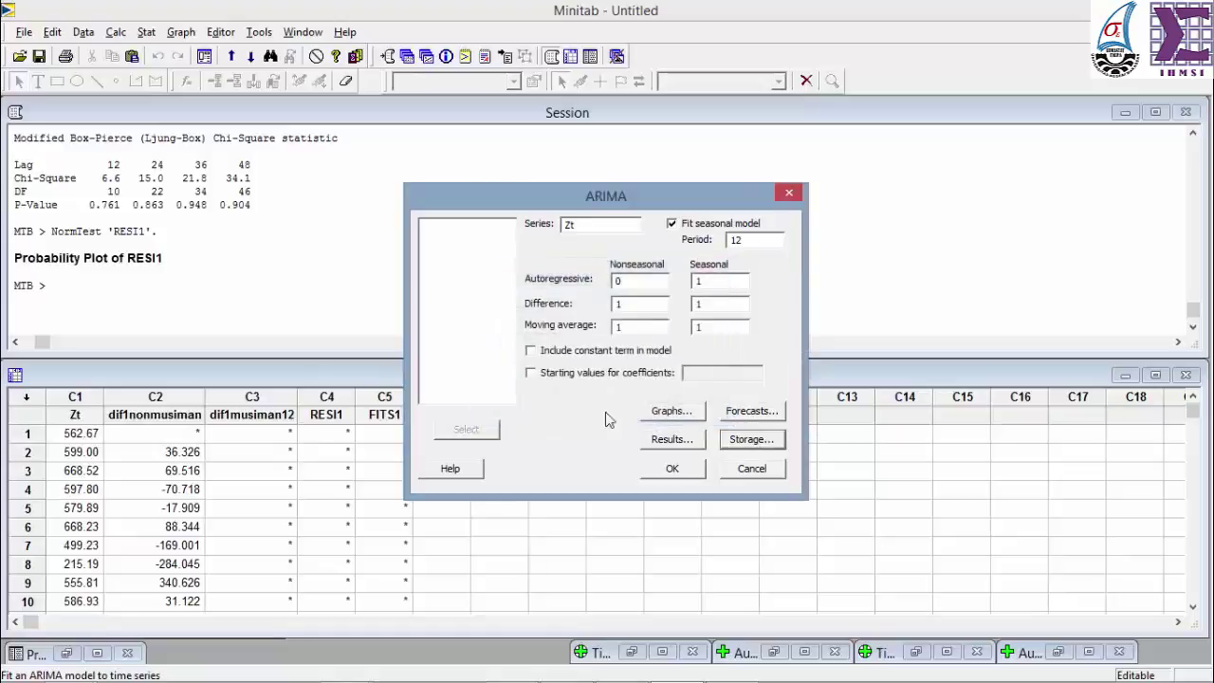
pyautogui.click(671, 468)
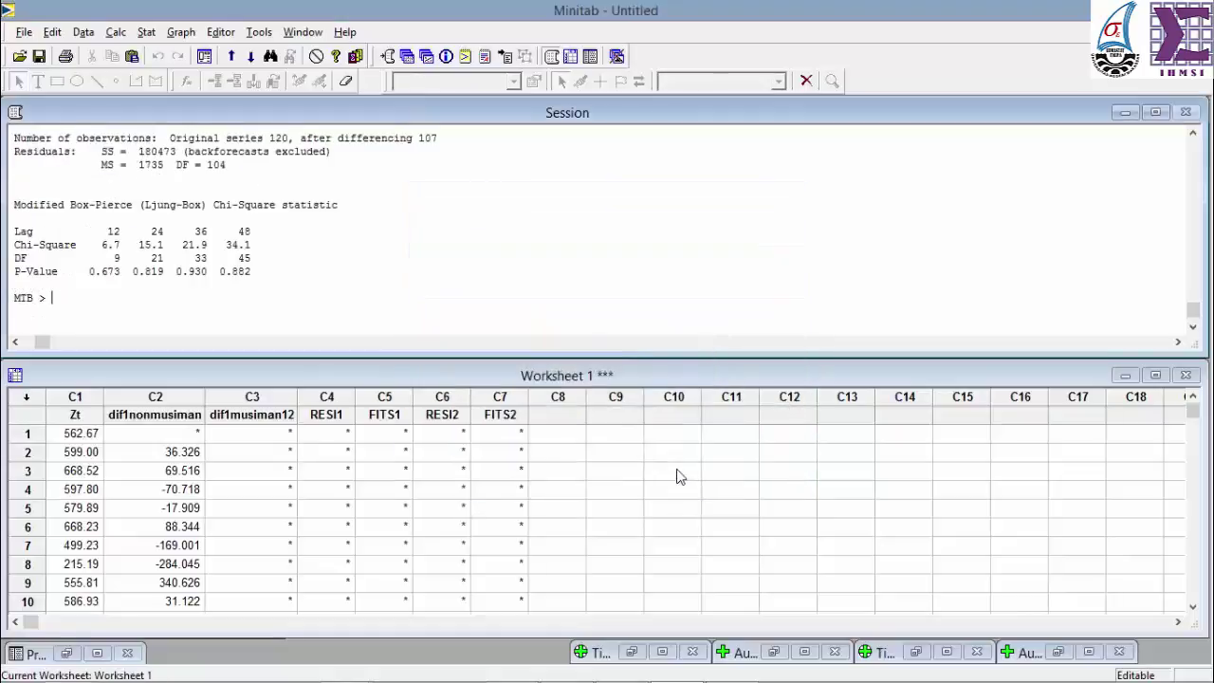
# Step: Examine the p-values of the SAR, MA and SMA terms in the maximized Session window, and restore it beside the worksheet
pyautogui.click(1155, 112)
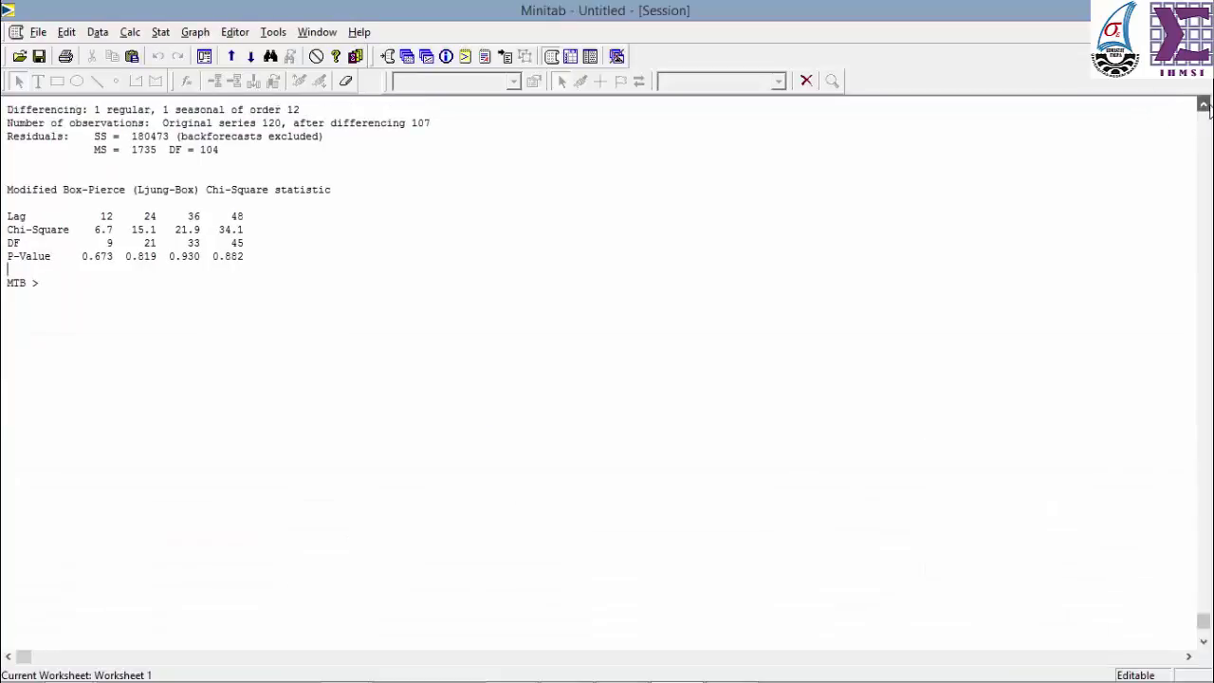
pyautogui.click(1204, 107)
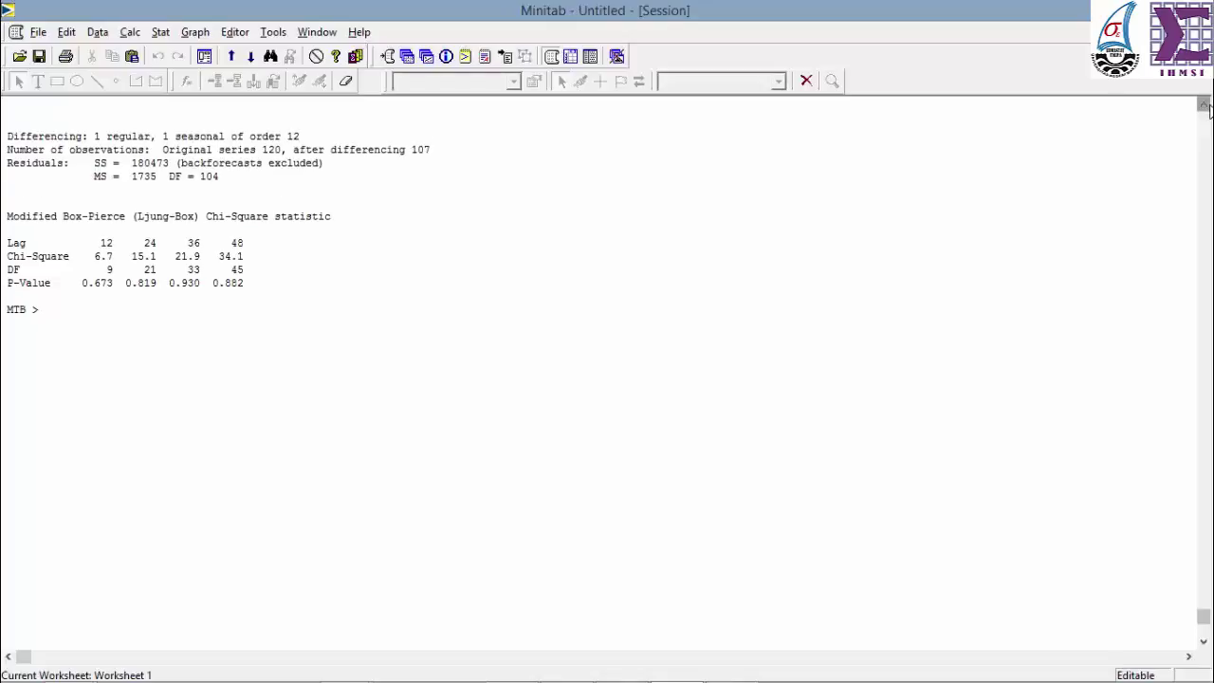
pyautogui.scroll(6, 1206, 110)
pyautogui.click(1204, 106)
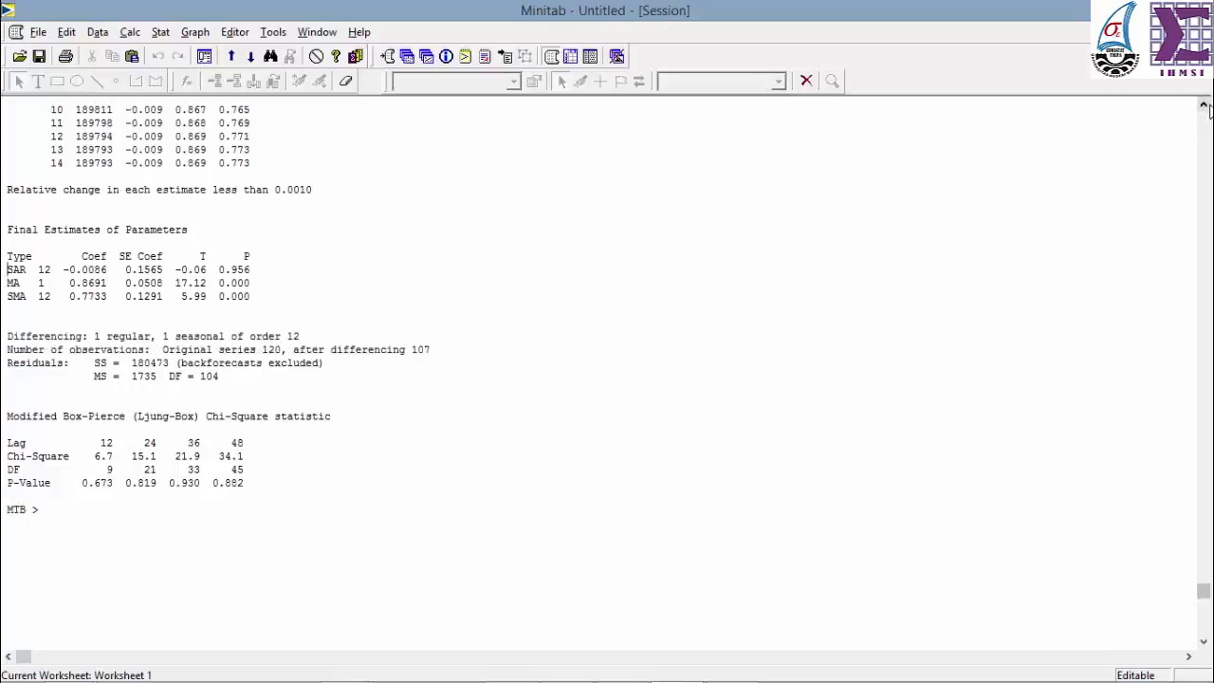
pyautogui.click(1204, 107)
pyautogui.press('super+c')
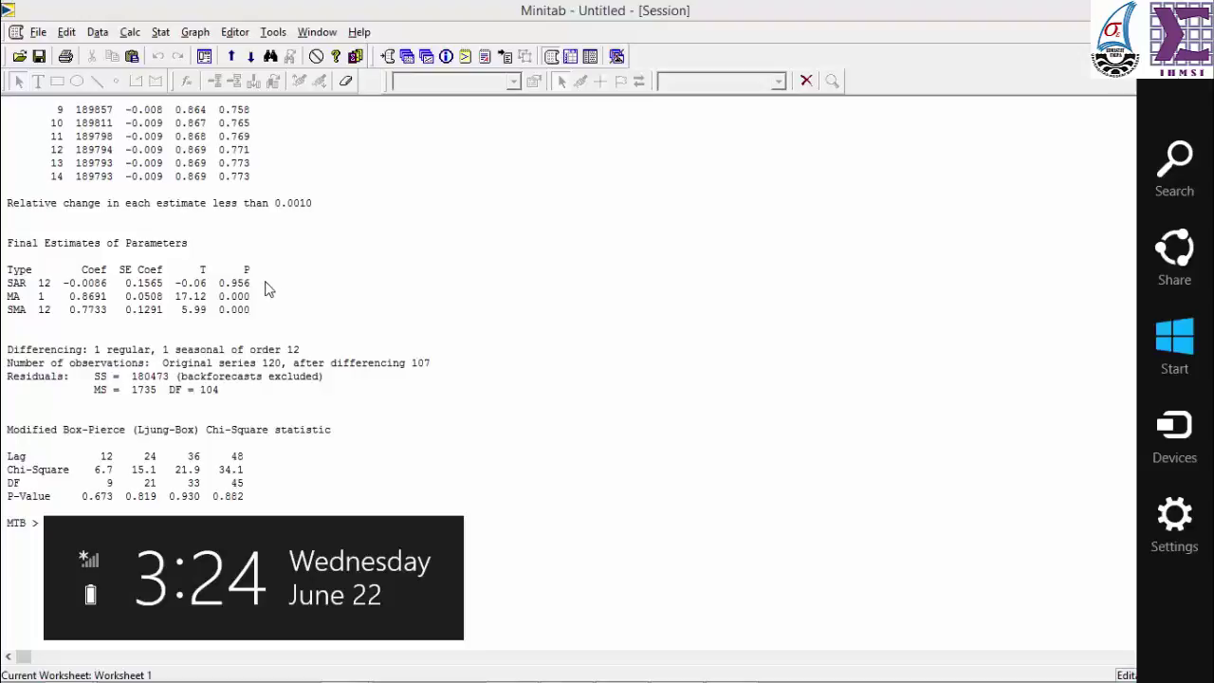
pyautogui.press('Escape')
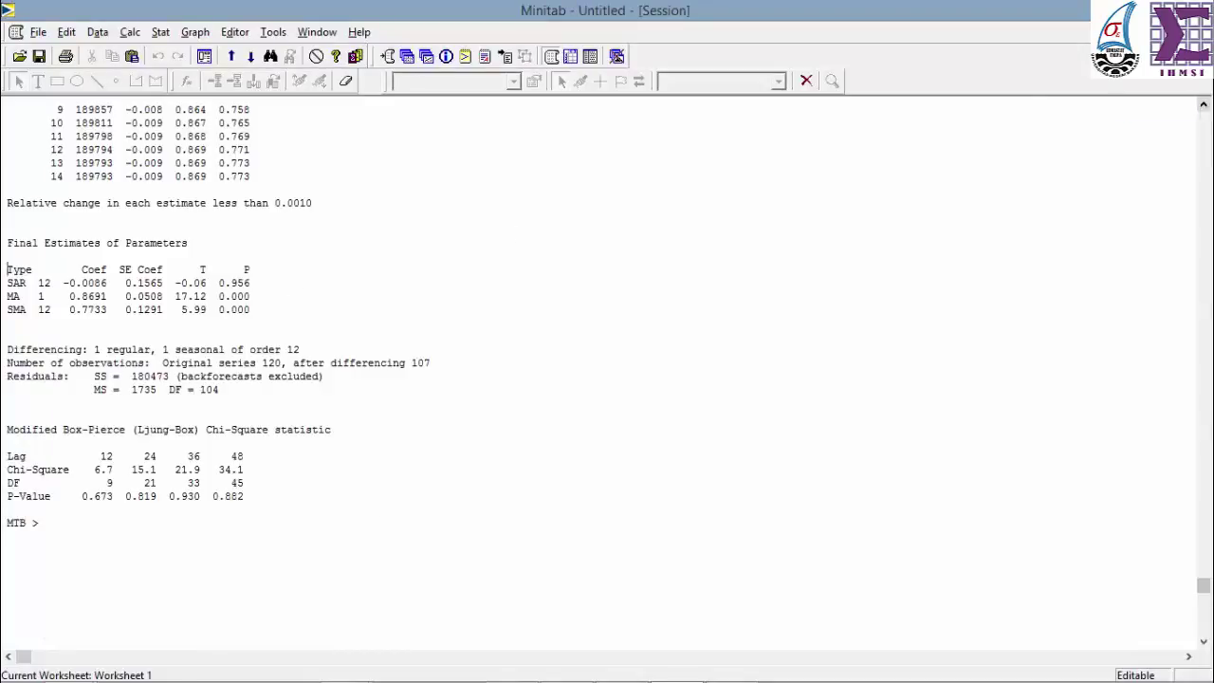
pyautogui.click(1178, 31)
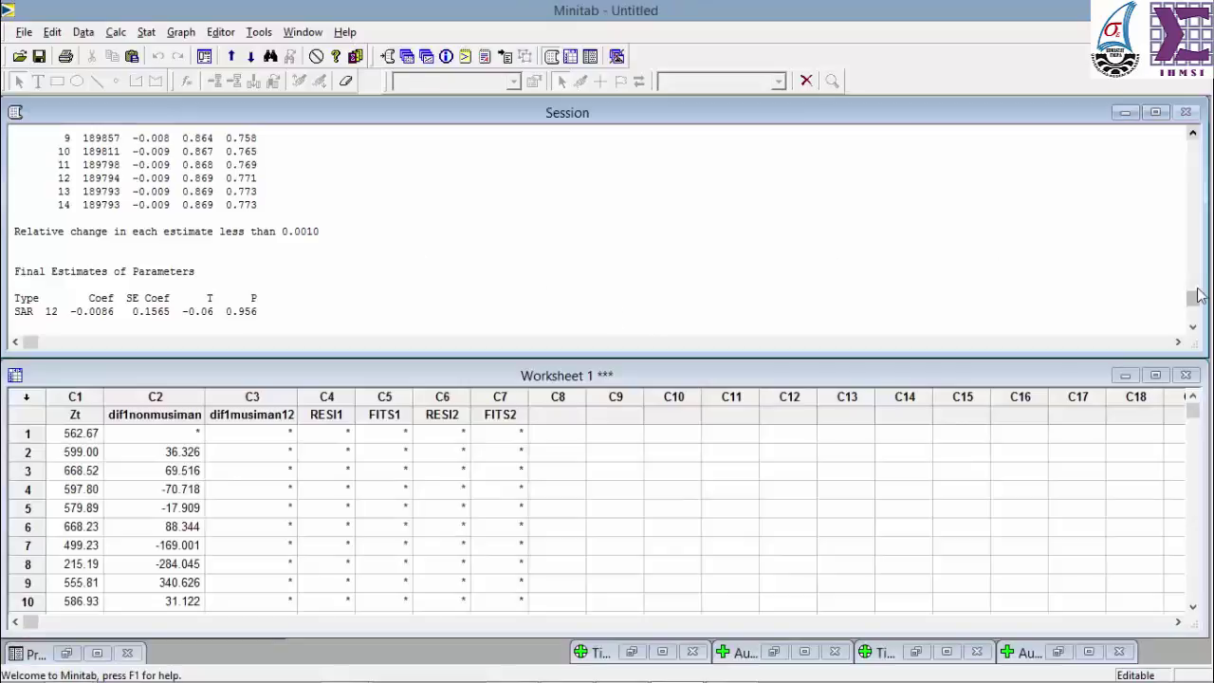
pyautogui.moveTo(1193, 298); pyautogui.dragTo(1193, 327)
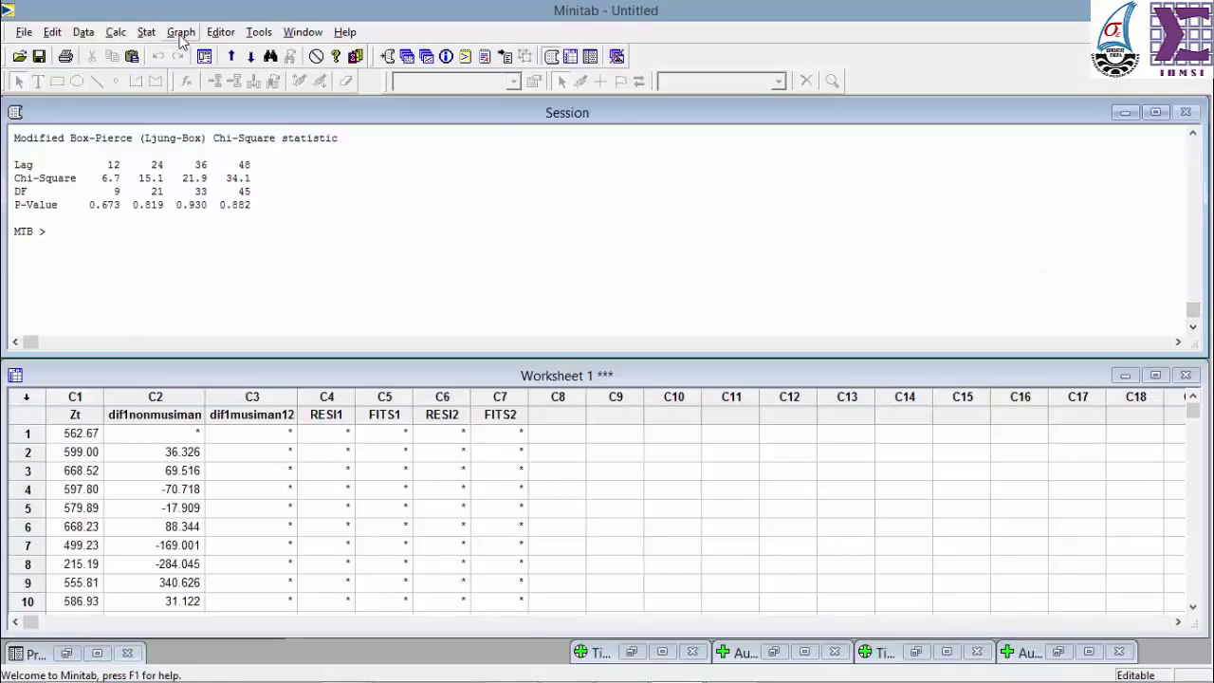
# Step: Set up a third ARIMA model for Zt with the seasonal moving average order set to 0, keeping the seasonal autoregressive order at 1
pyautogui.click(148, 33)
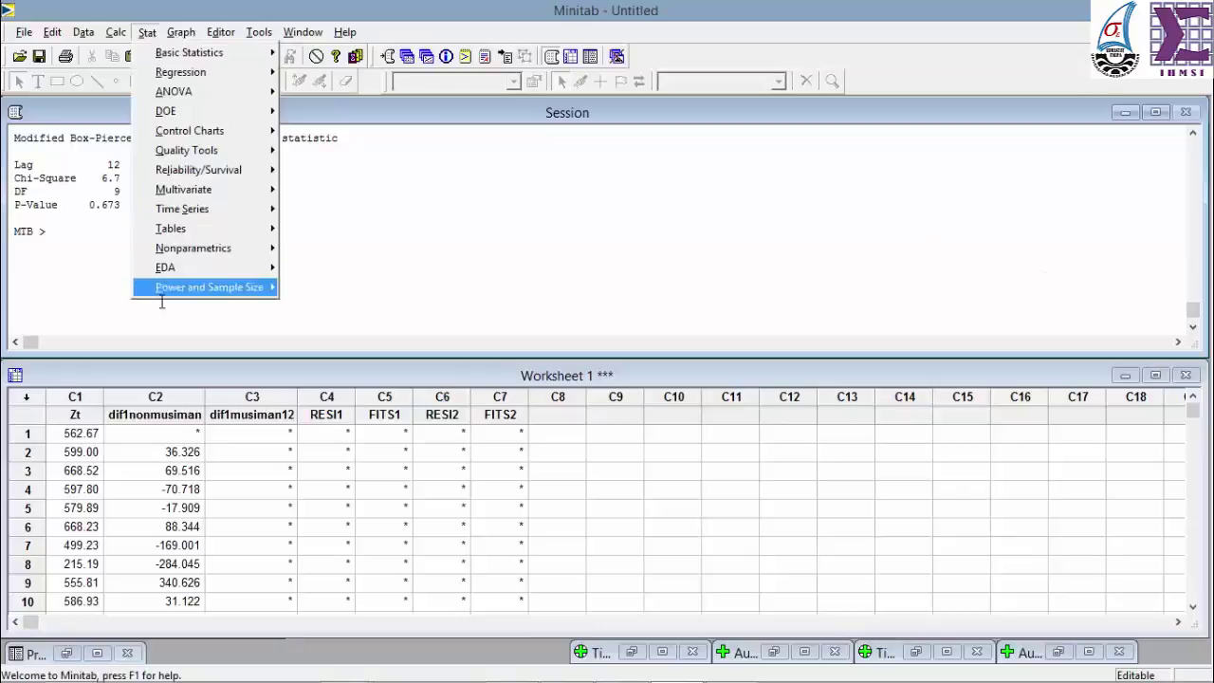
pyautogui.moveTo(196, 218)
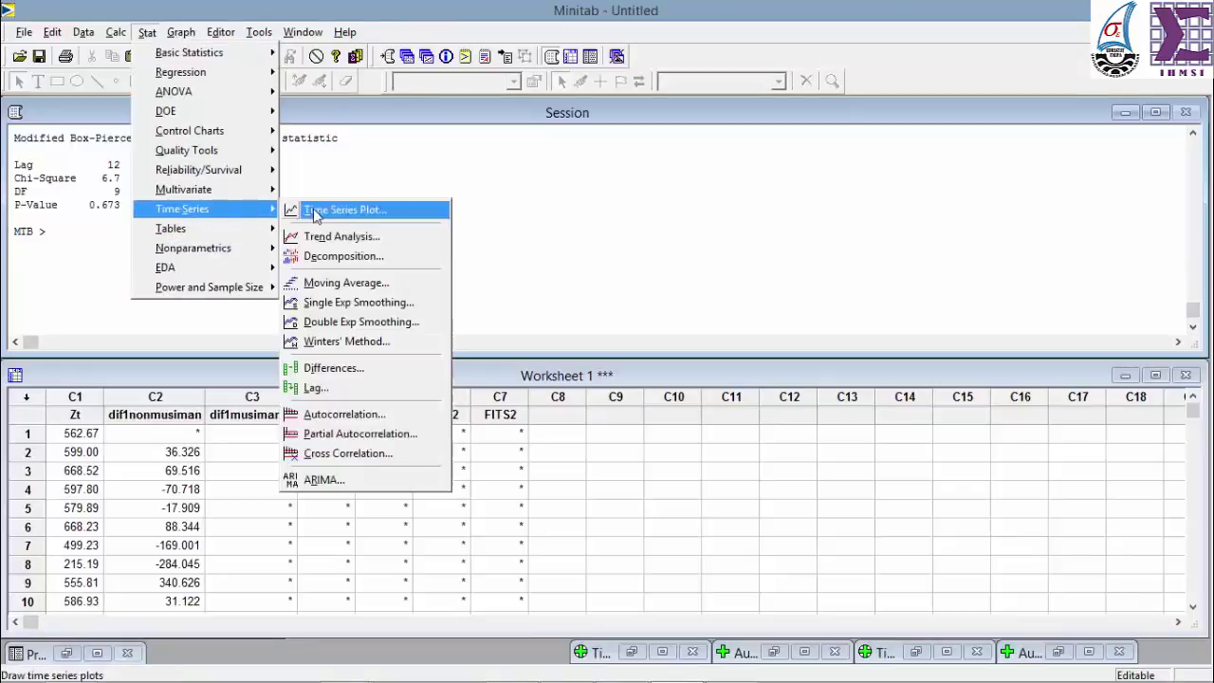
pyautogui.click(354, 480)
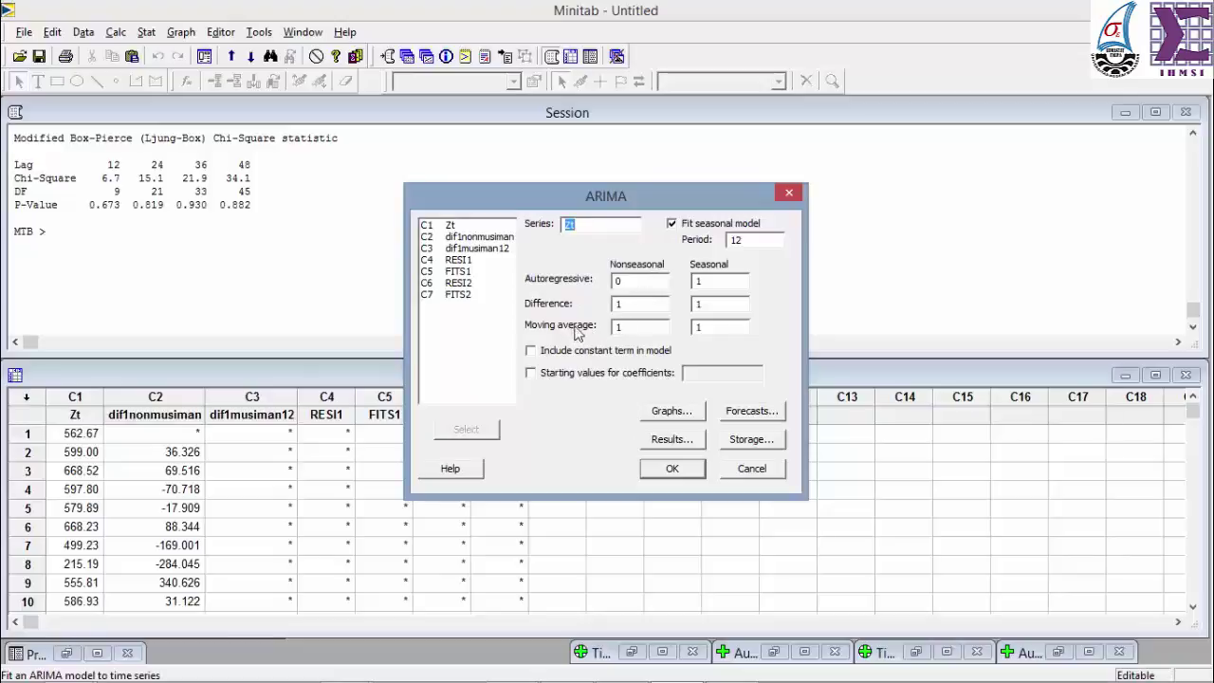
pyautogui.click(620, 302)
pyautogui.write('1')
pyautogui.click(711, 327)
pyautogui.press('BackSpace')
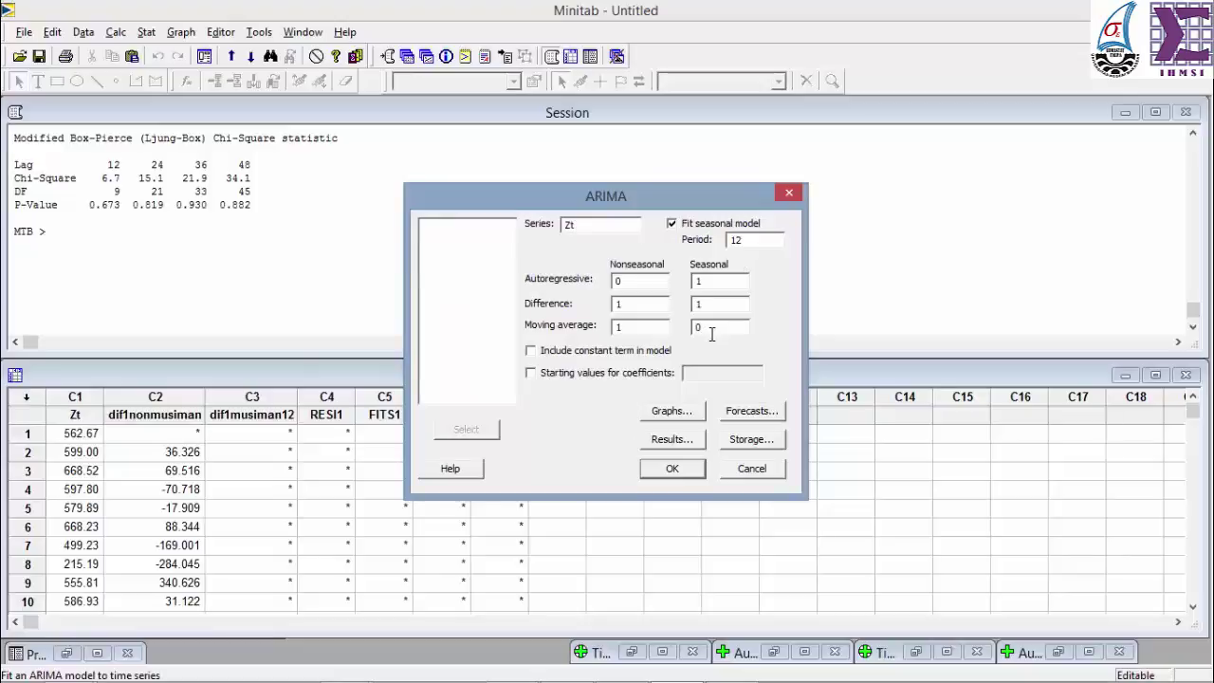
# Step: Confirm storage of residuals and fits, and run the ARIMA model without a seasonal moving average term
pyautogui.click(747, 448)
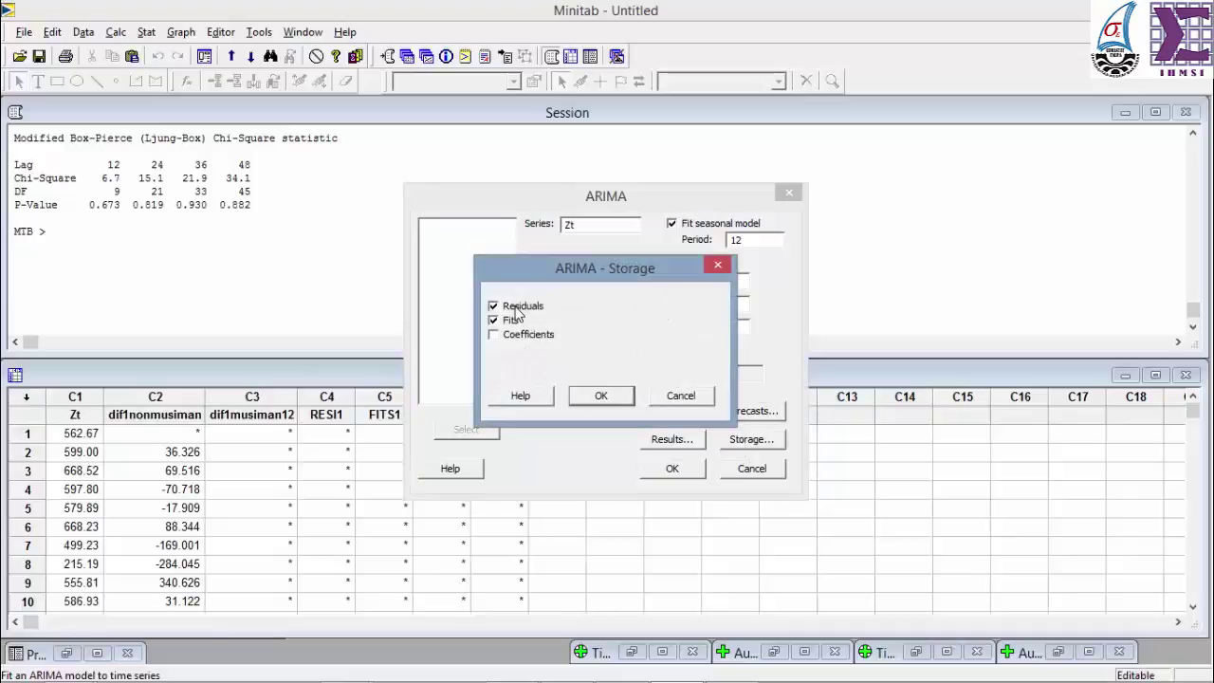
pyautogui.click(591, 402)
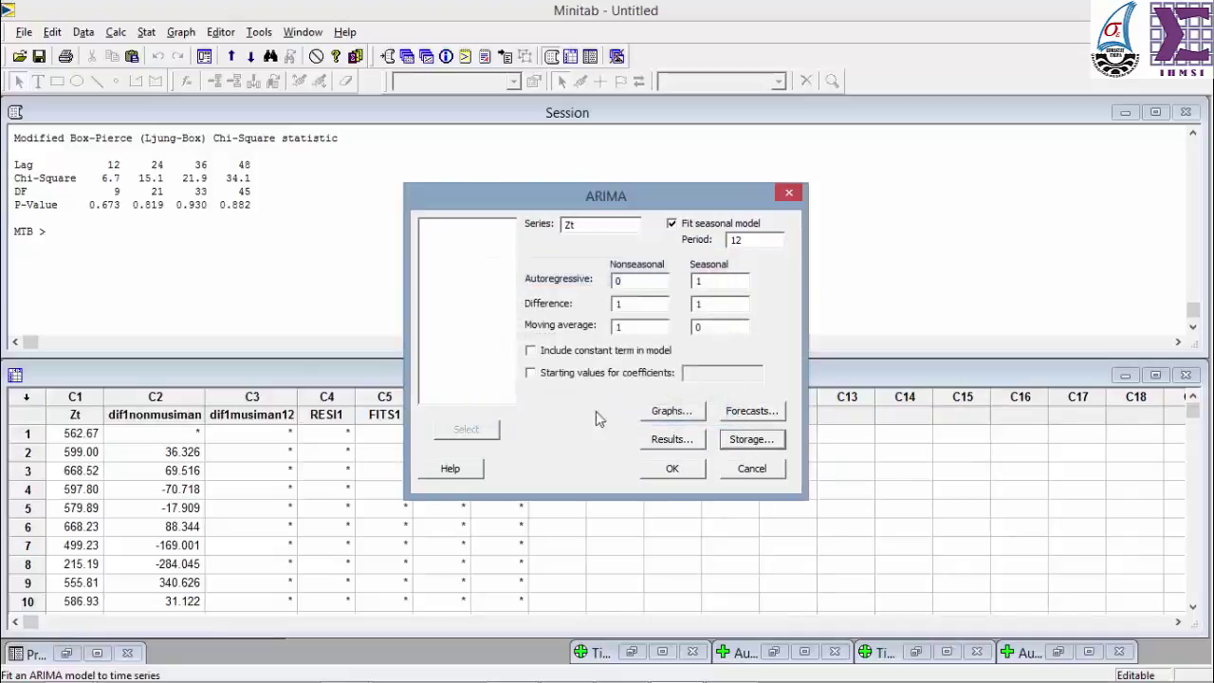
pyautogui.click(672, 470)
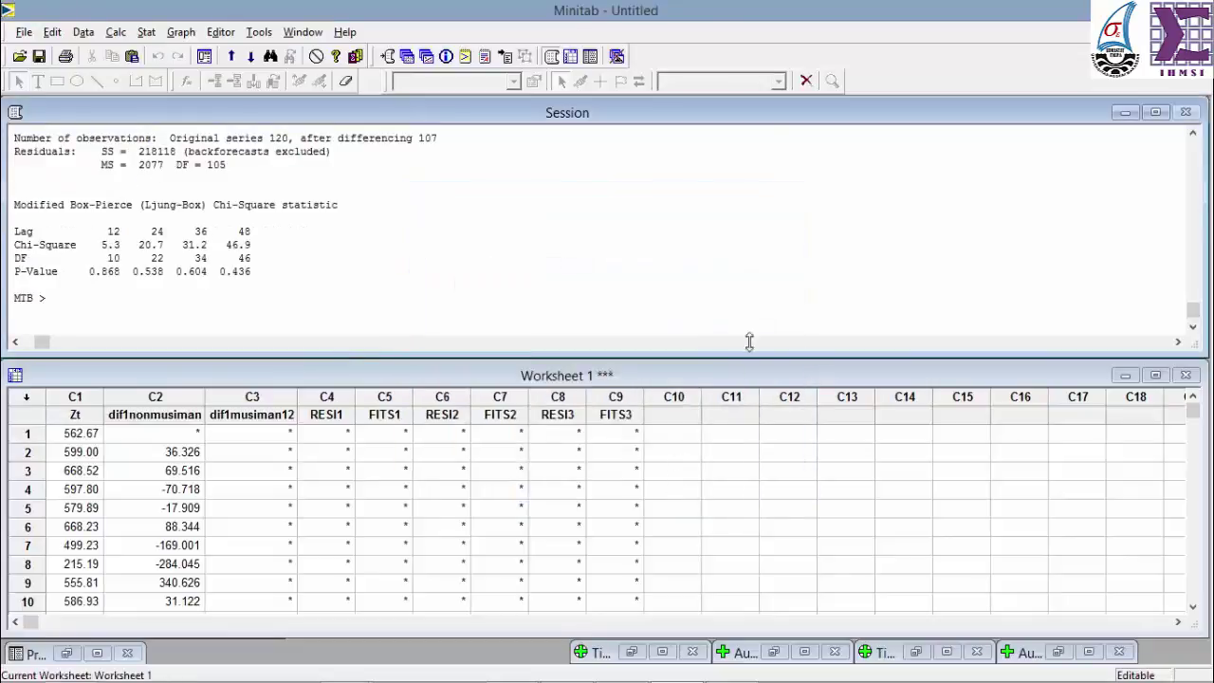
# Step: Examine the p-values of the SAR and MA terms in the maximized Session window, and restore it with the Ljung-Box results in view
pyautogui.click(1155, 112)
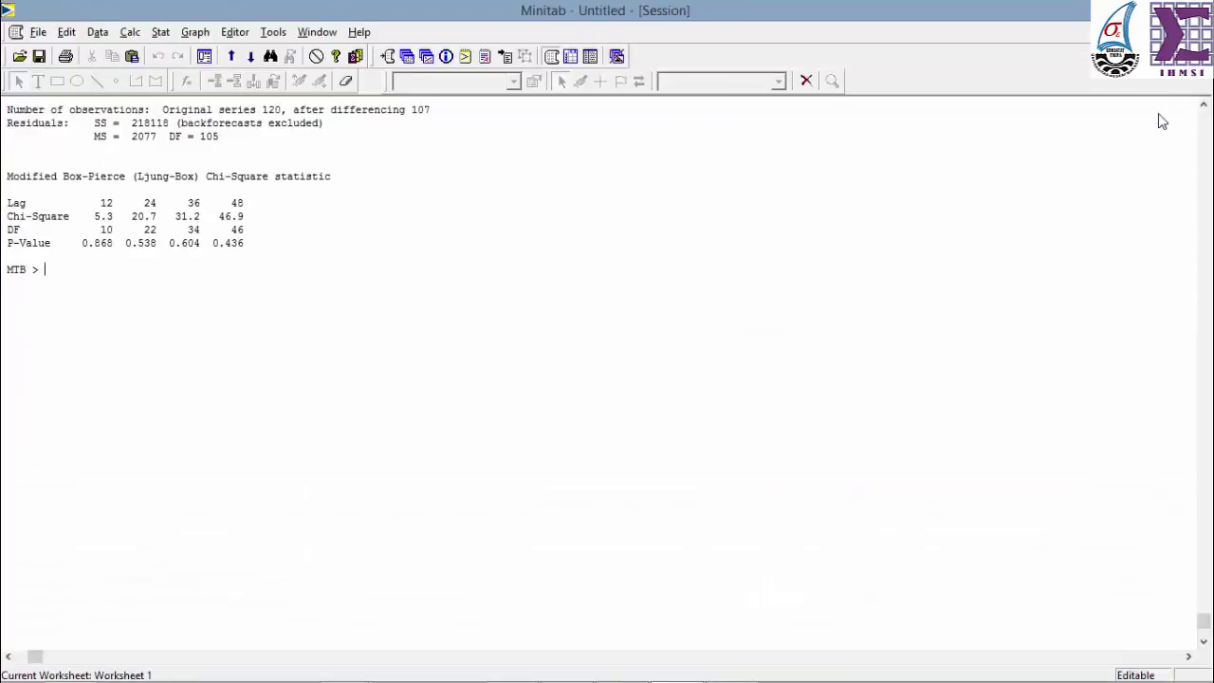
pyautogui.click(1204, 109)
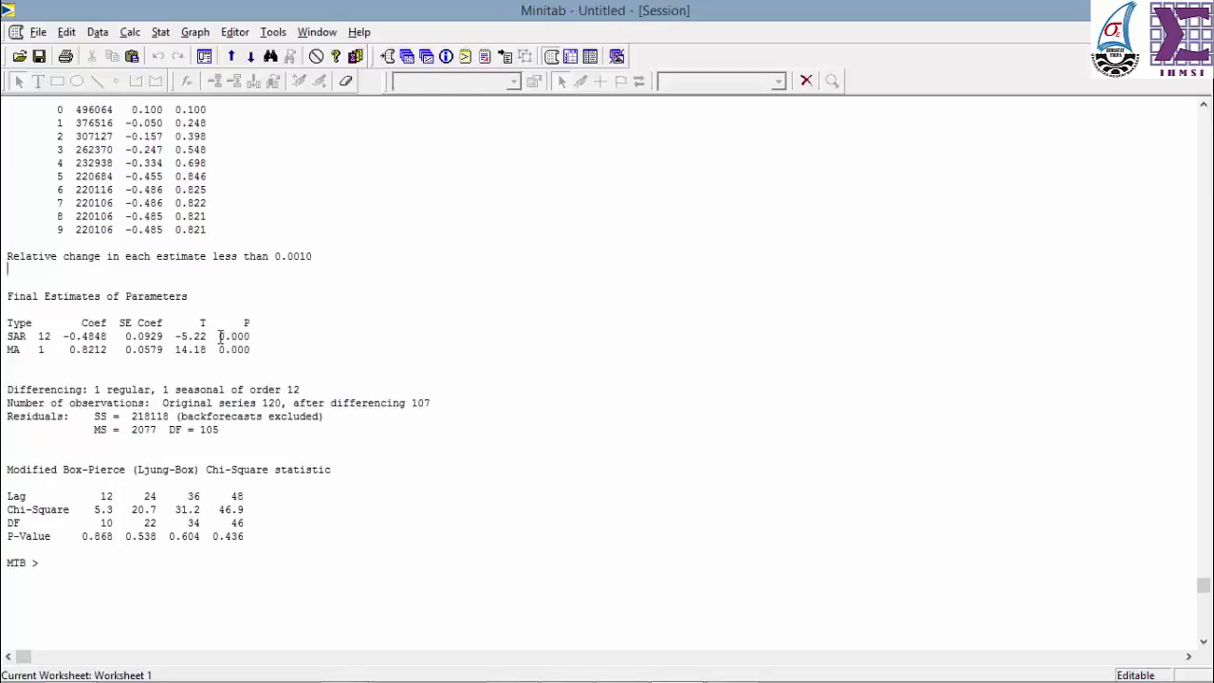
pyautogui.moveTo(219, 336); pyautogui.dragTo(250, 337)
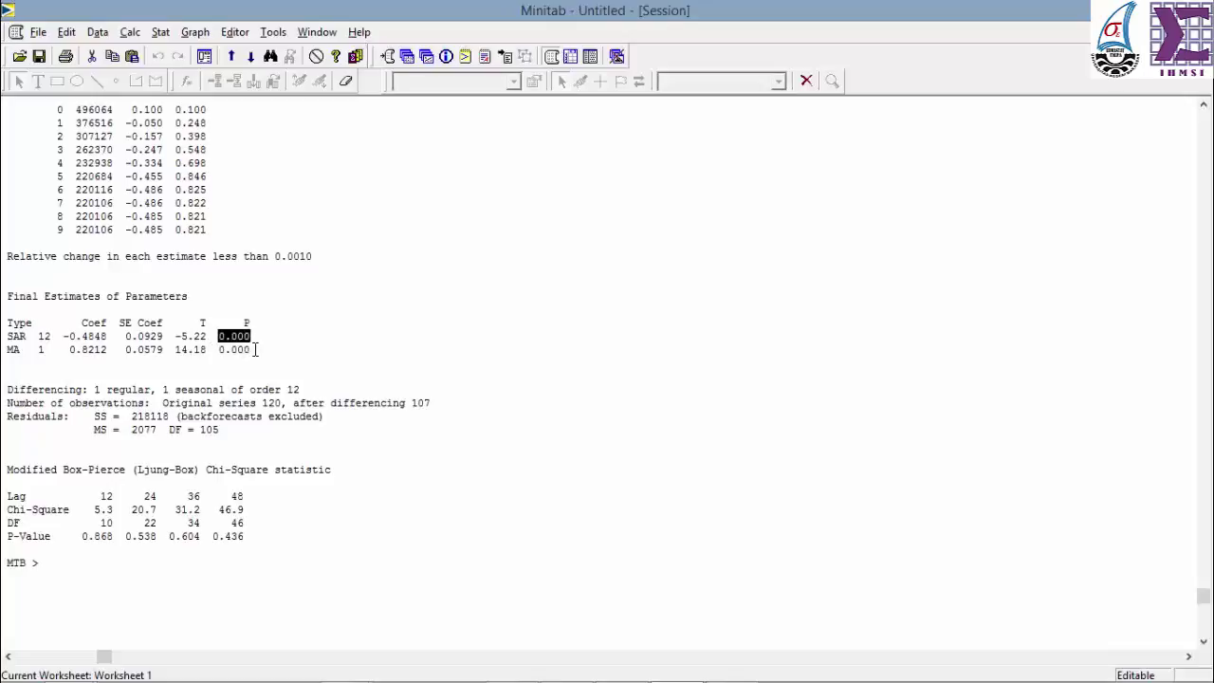
pyautogui.moveTo(252, 349); pyautogui.dragTo(223, 349)
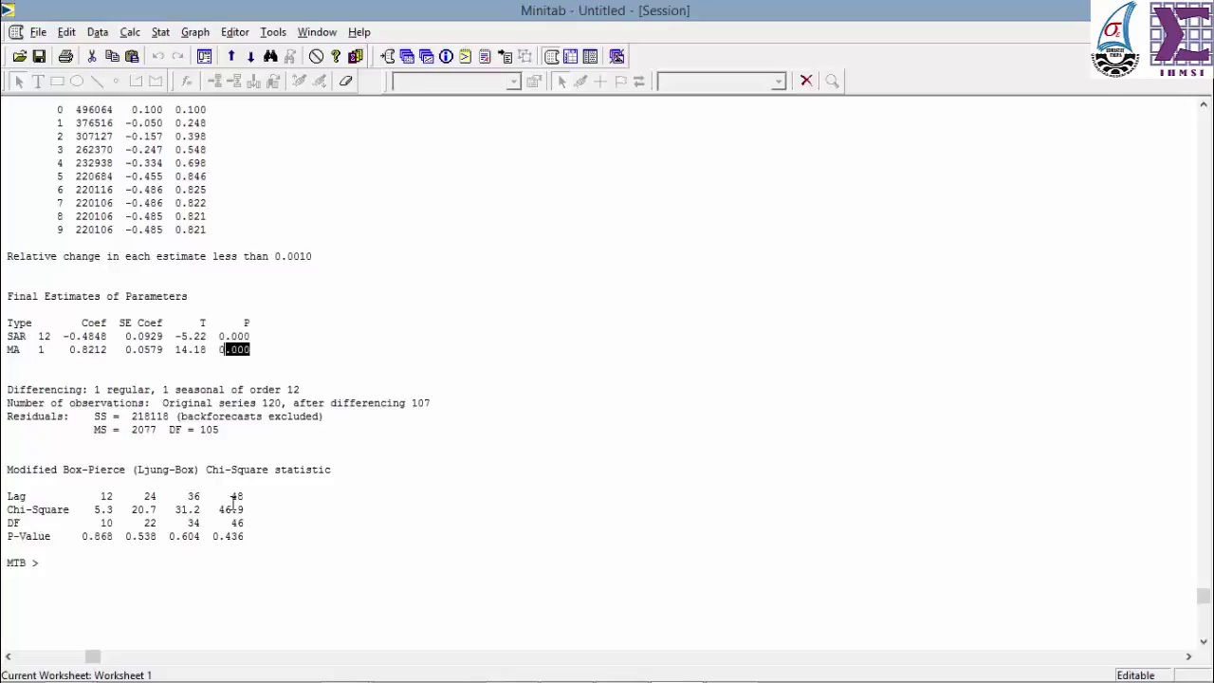
pyautogui.hotkey('ctrl', 'F5')
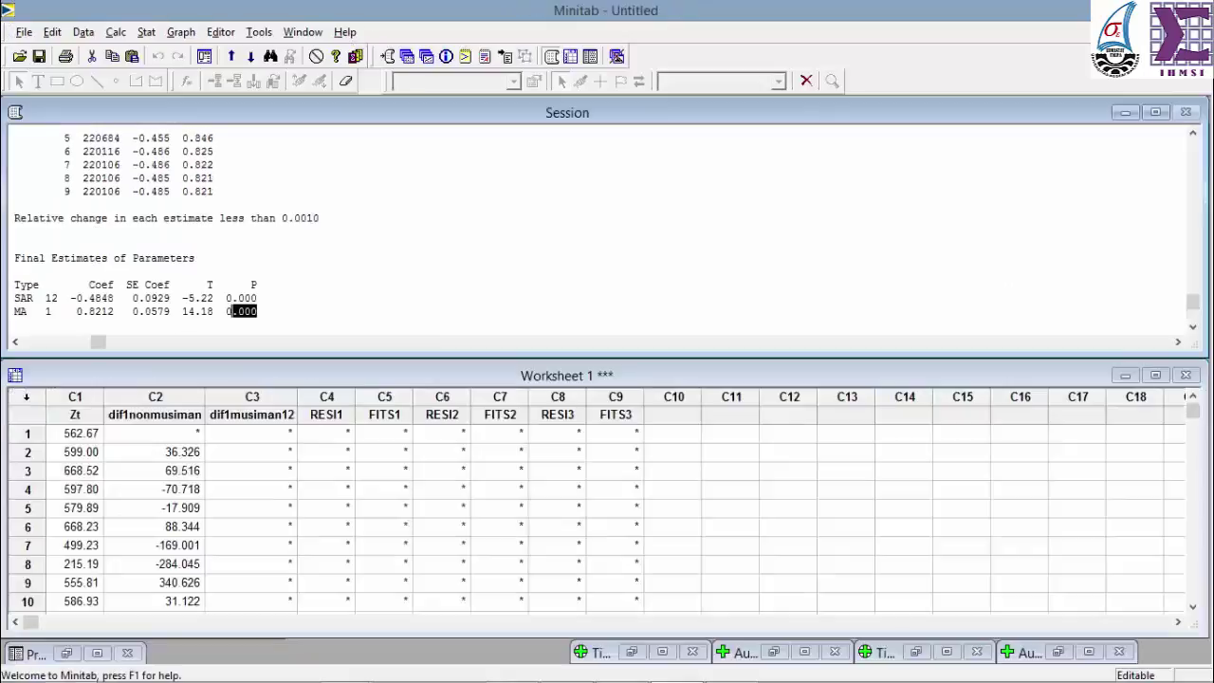
pyautogui.moveTo(1193, 304); pyautogui.dragTo(1193, 327)
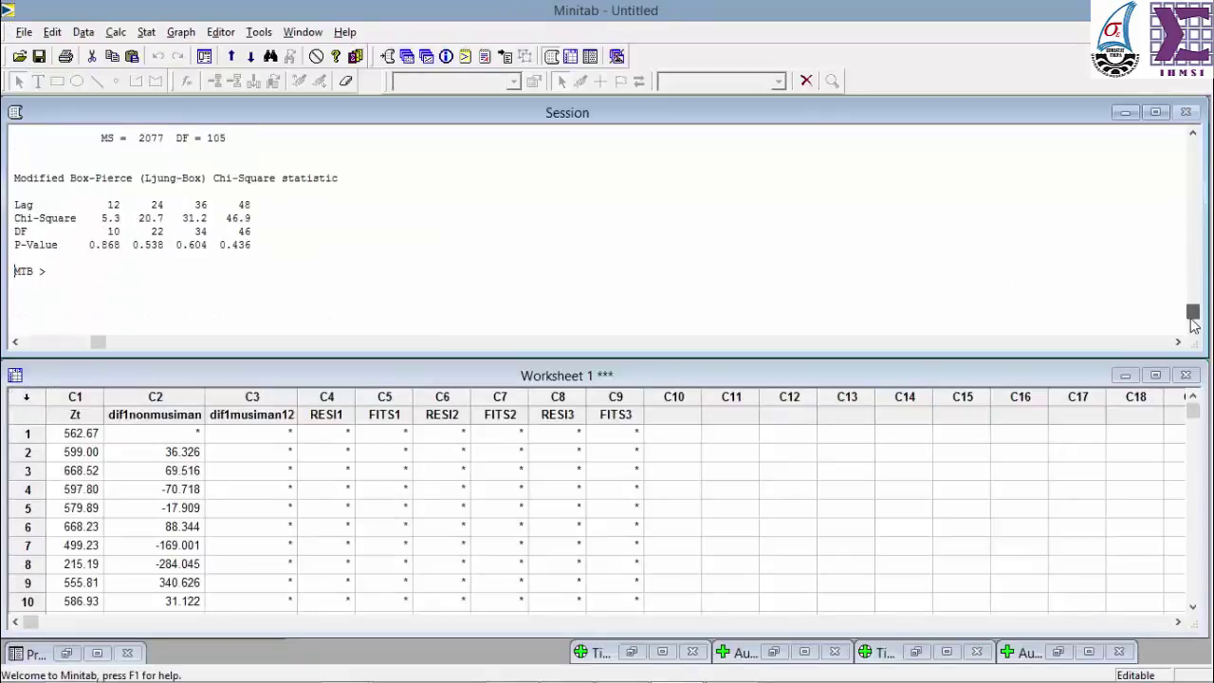
# Step: Run an Anderson-Darling normality test on the RESI3 residuals with no percentile lines
pyautogui.click(66, 273)
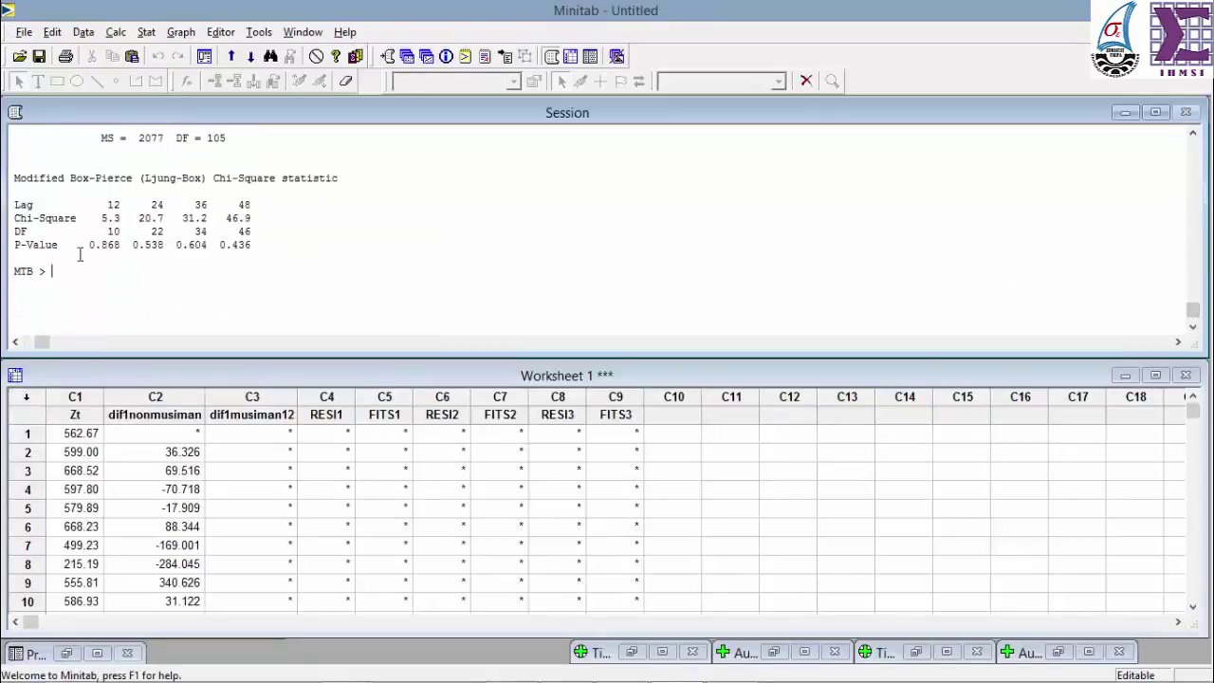
pyautogui.click(148, 35)
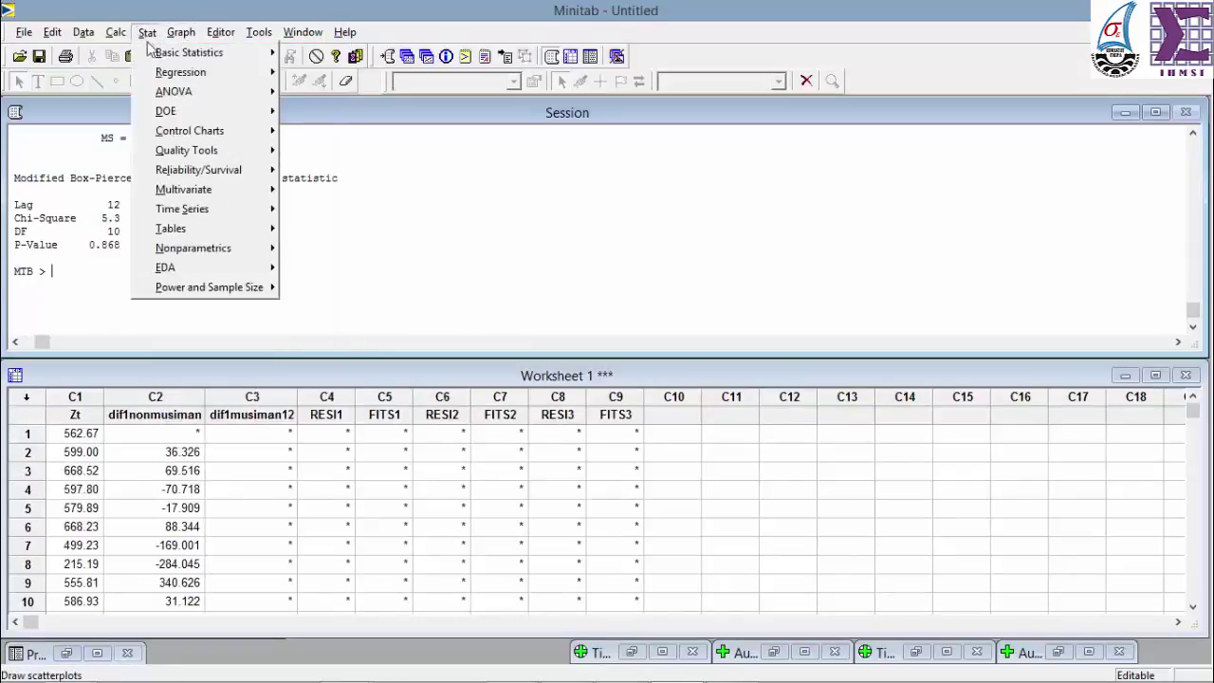
pyautogui.moveTo(153, 53)
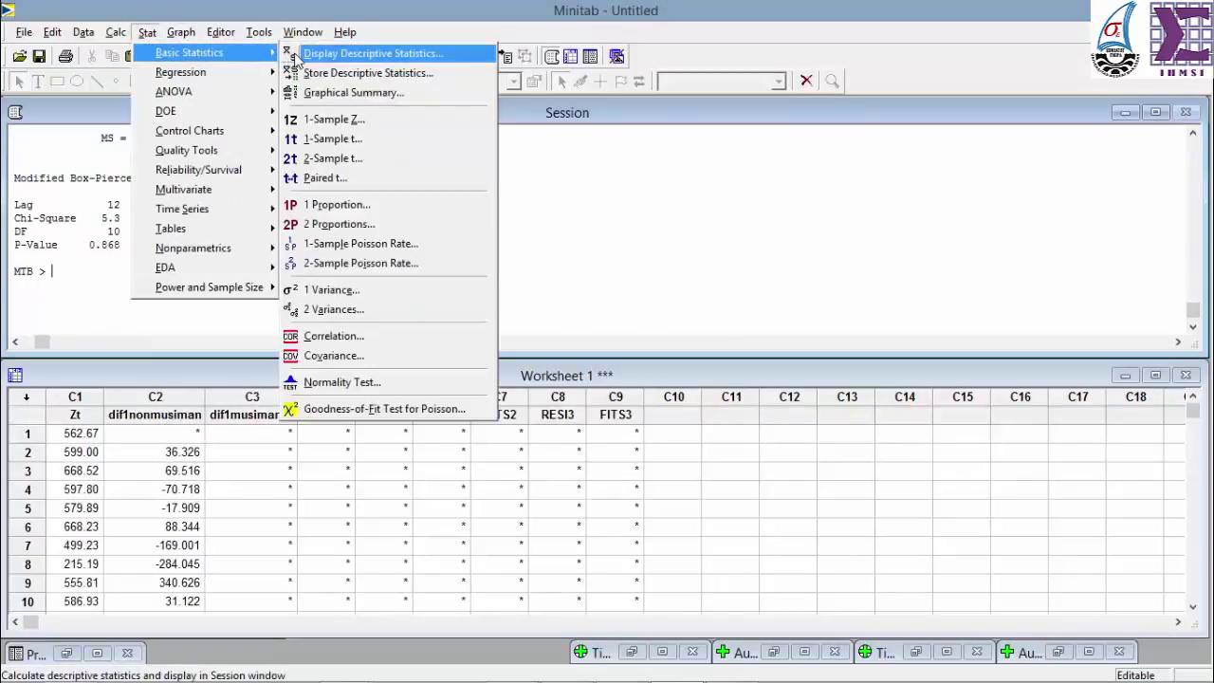
pyautogui.click(389, 382)
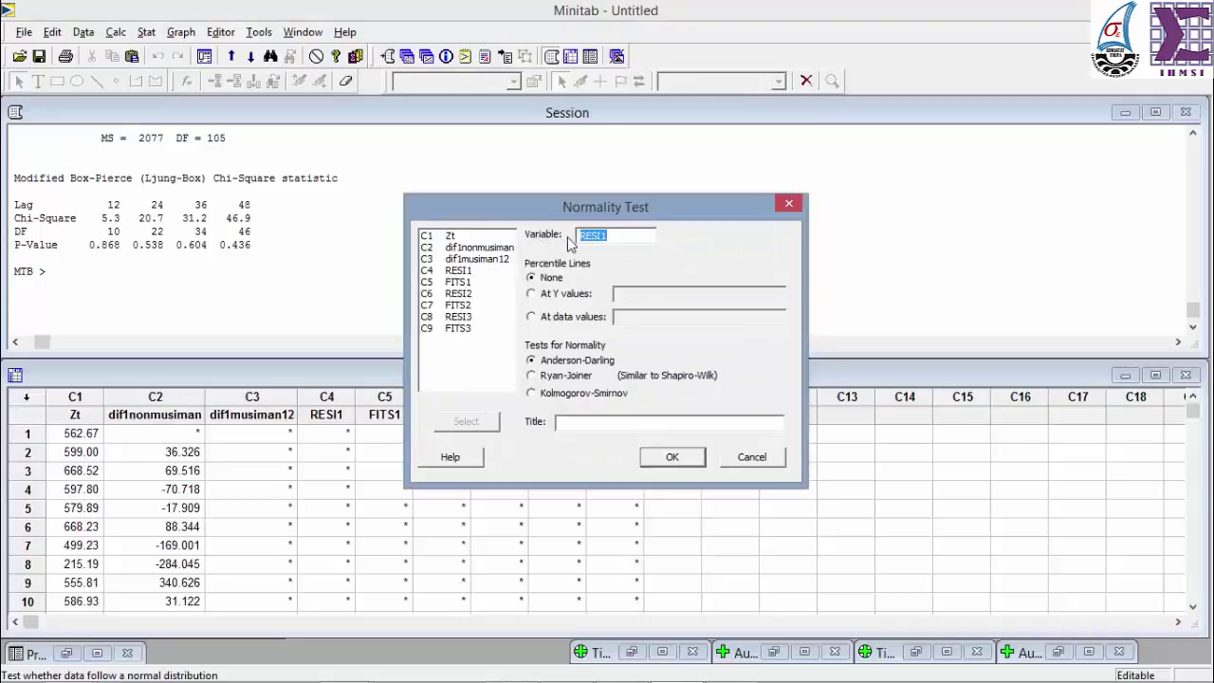
pyautogui.doubleClick(454, 317)
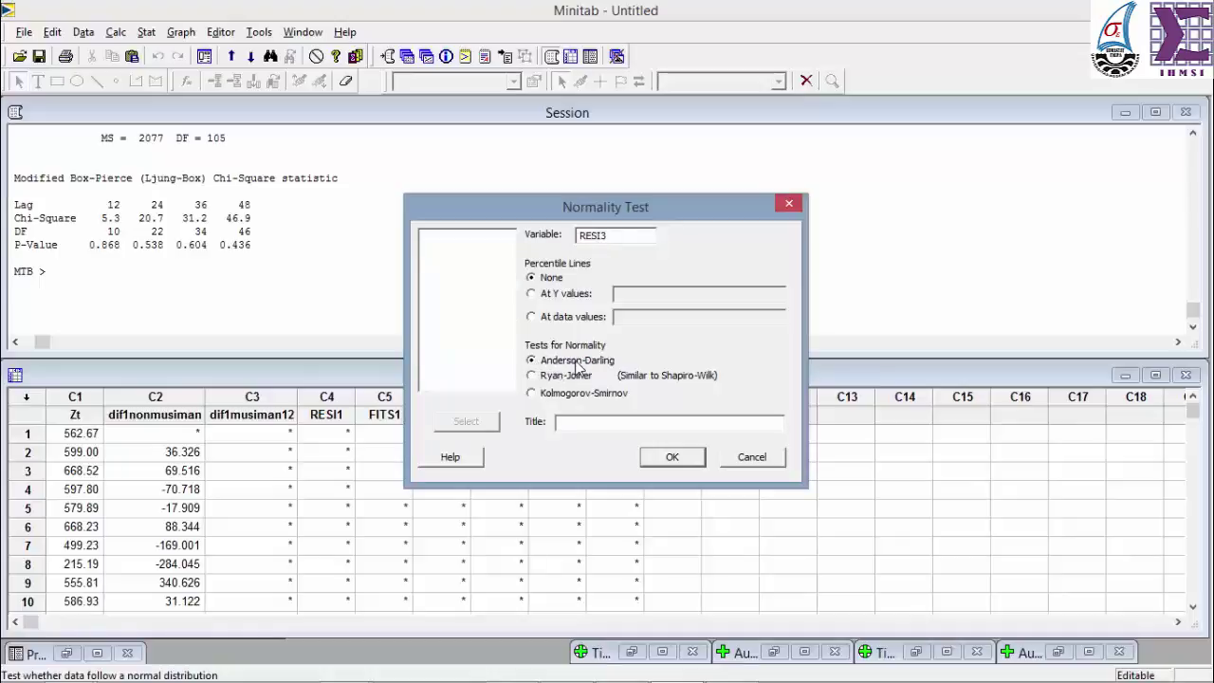
pyautogui.click(675, 456)
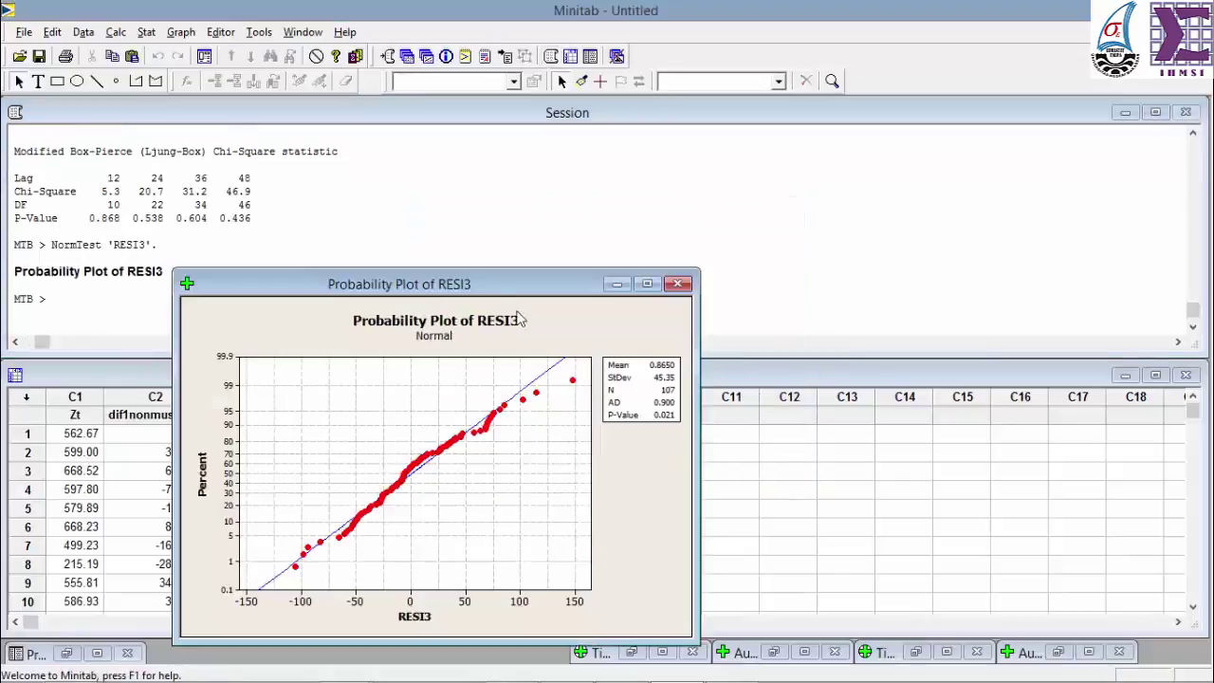
# Step: Examine the p-value on the RESI3 probability plot, and minimize the plot to uncover the Session window and worksheet
pyautogui.moveTo(494, 281); pyautogui.dragTo(569, 135)
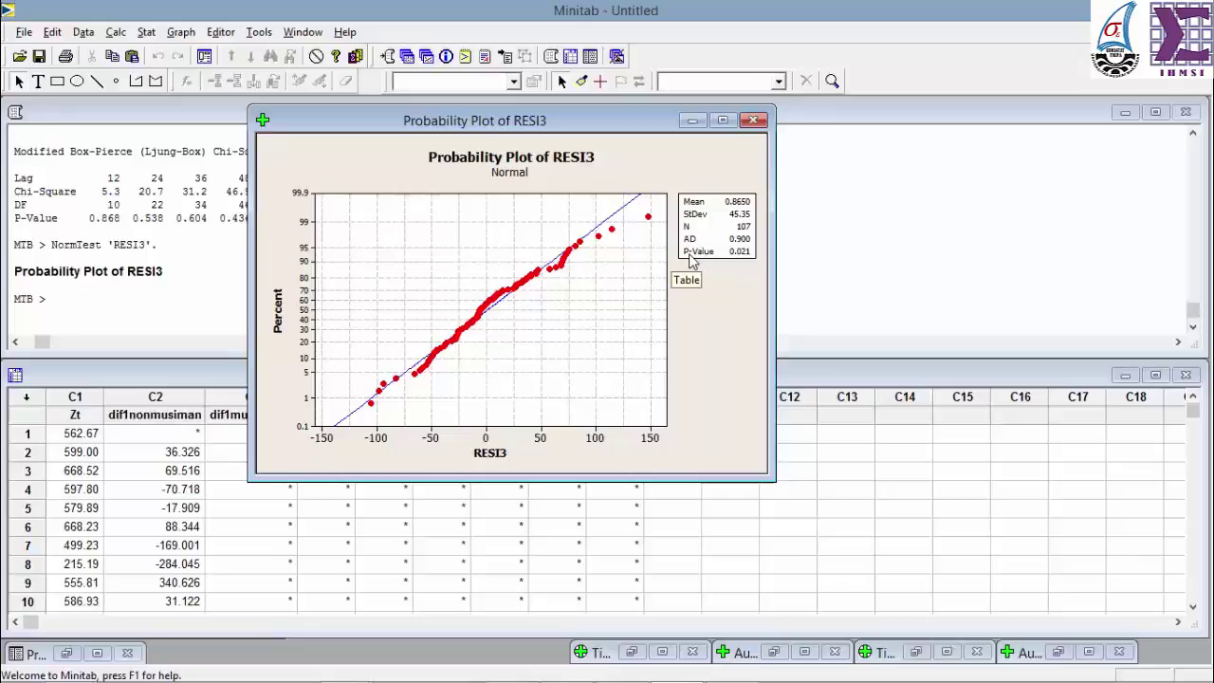
pyautogui.click(694, 122)
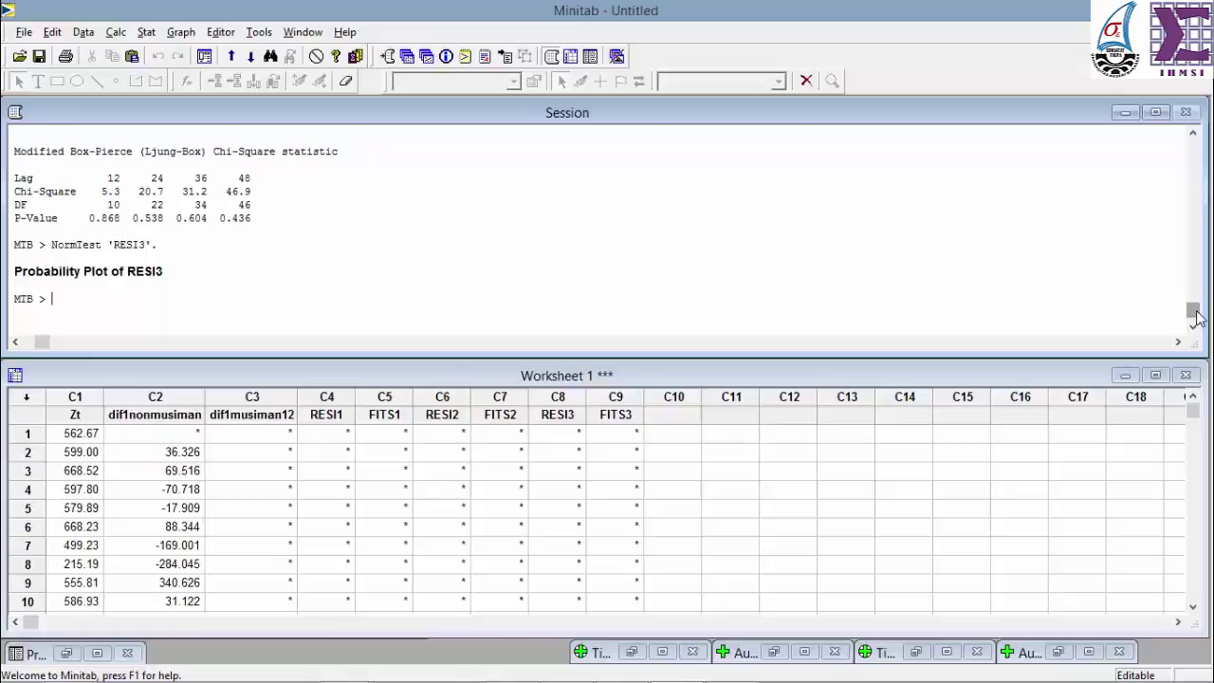
pyautogui.click(894, 504)
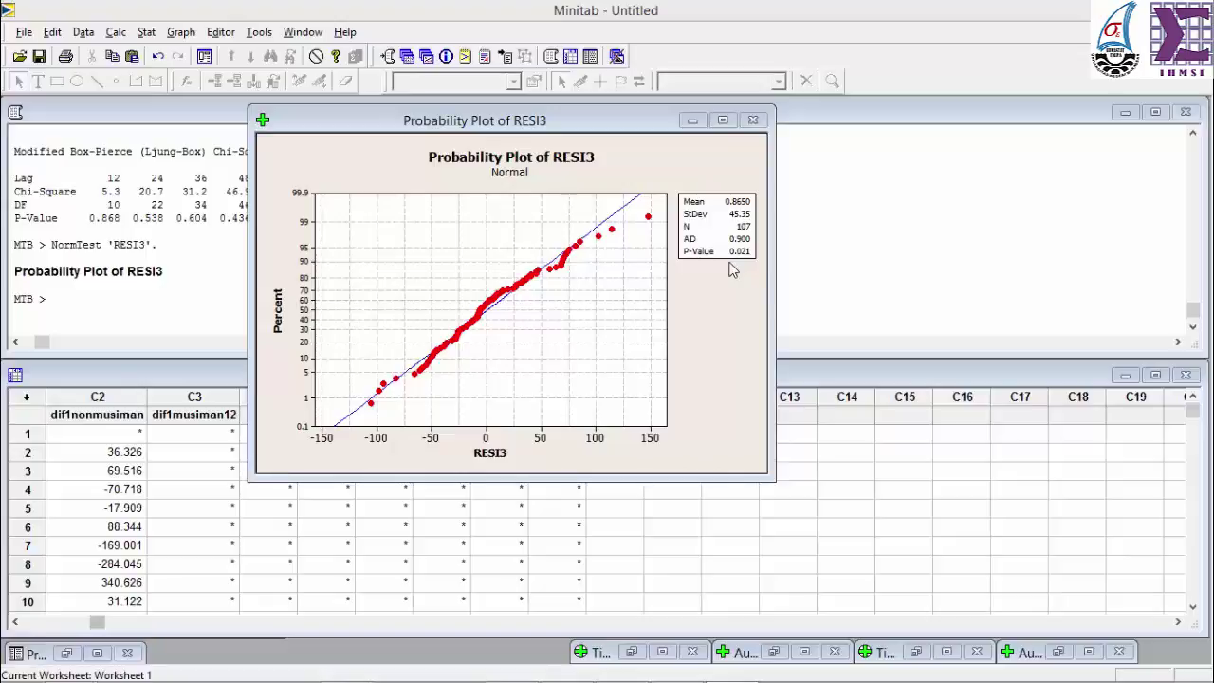
pyautogui.click(693, 120)
# Step: Set up an ARIMA model for Zt with the seasonal autoregressive order set to 0 and the seasonal moving average order to 1
pyautogui.click(146, 32)
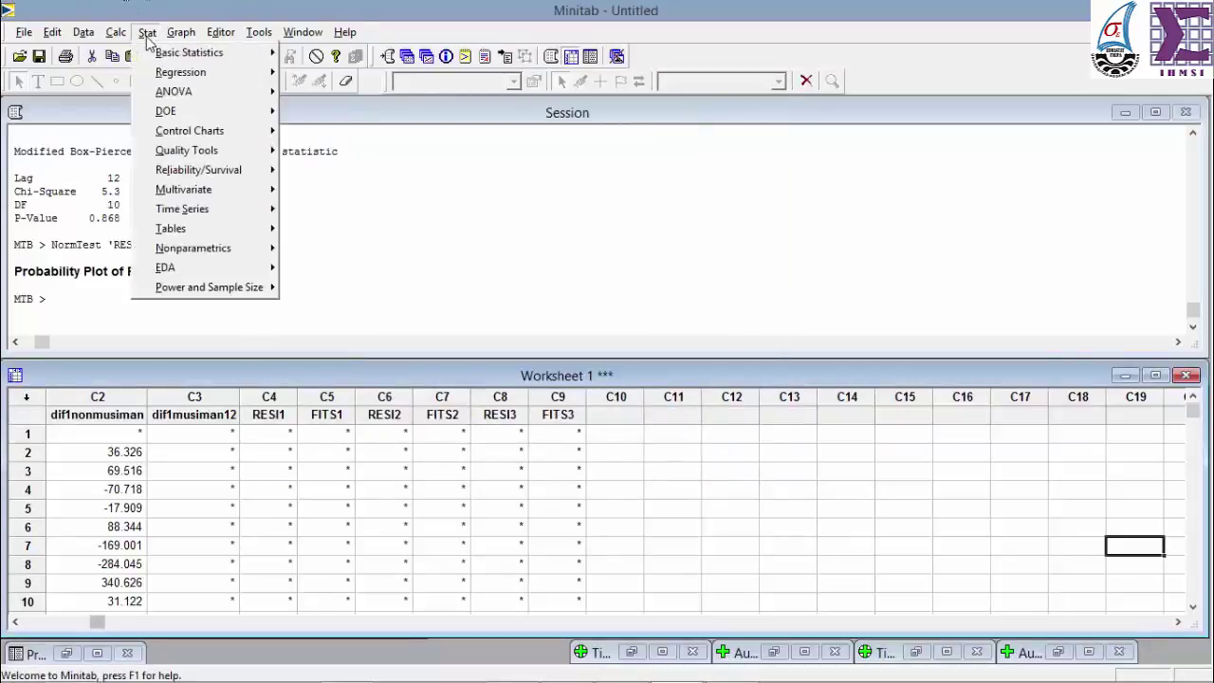
pyautogui.moveTo(220, 208)
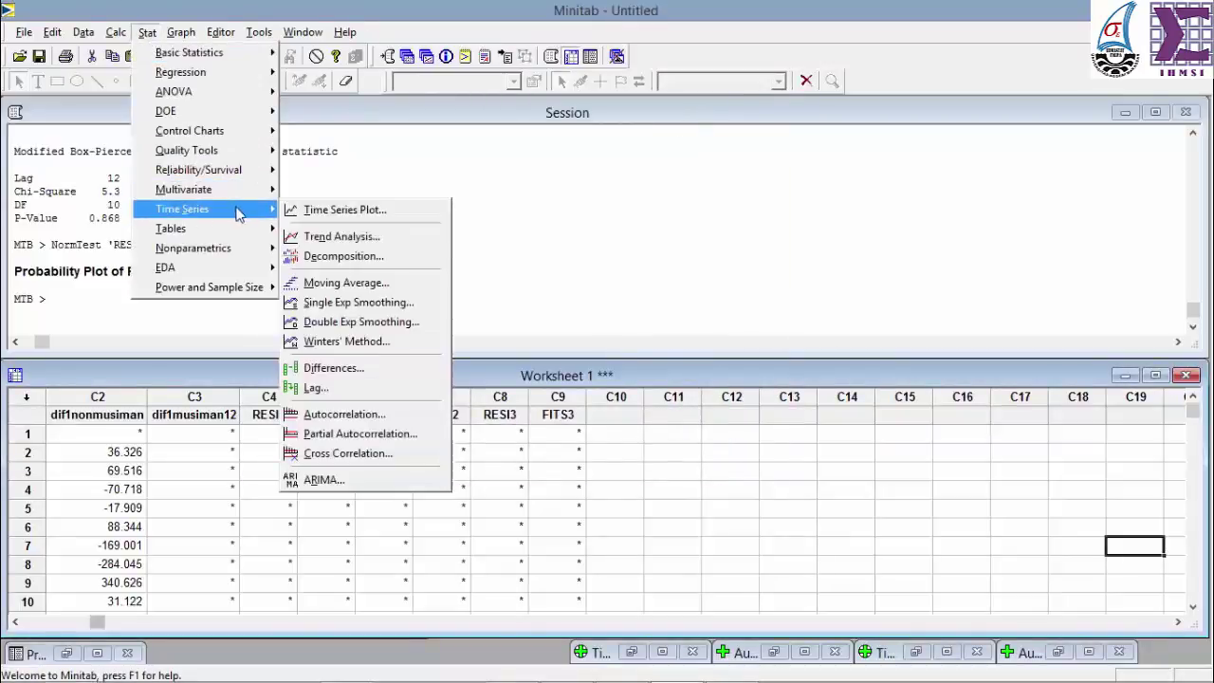
pyautogui.click(364, 478)
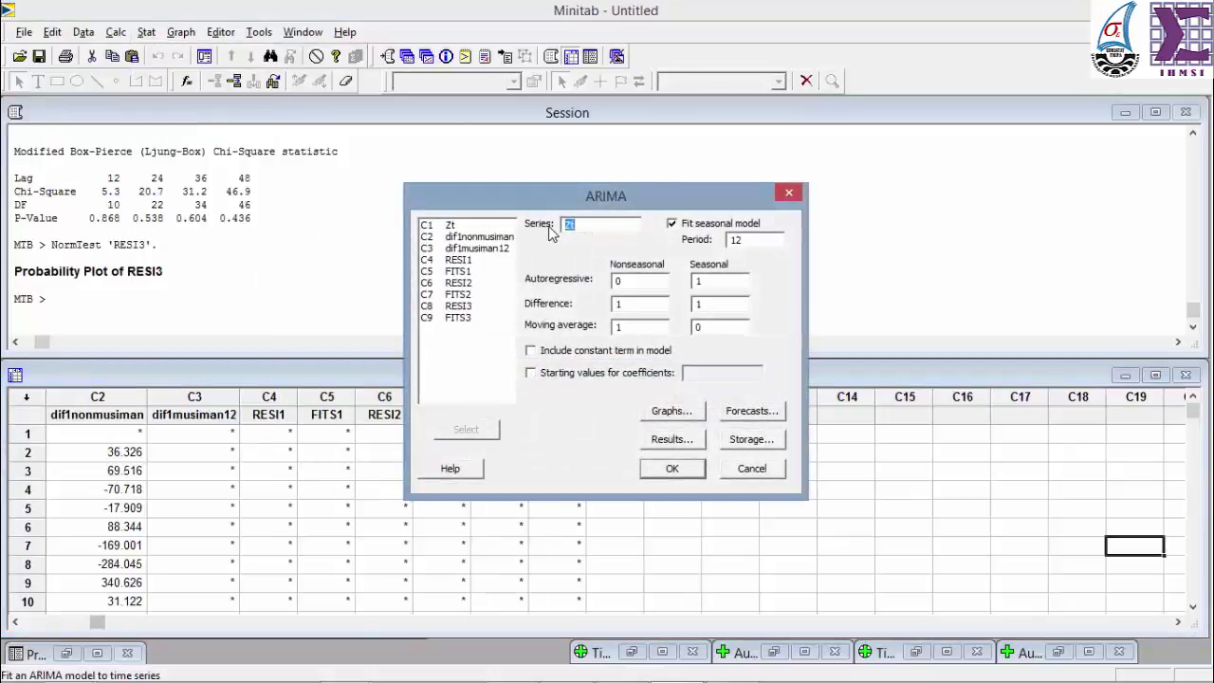
pyautogui.doubleClick(699, 281)
pyautogui.write('0')
pyautogui.doubleClick(712, 326)
pyautogui.write('1')
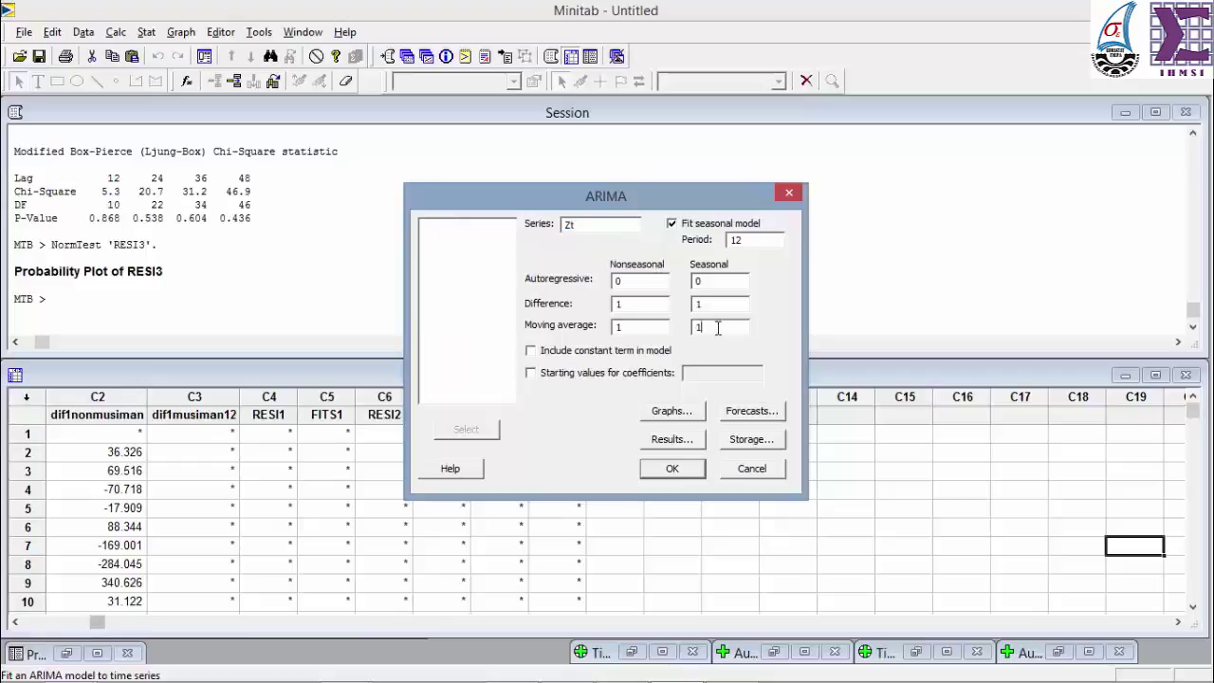
# Step: Request forecasts with a lead of 7 from origin 120, and run the ARIMA model to view the forecast table
pyautogui.click(766, 410)
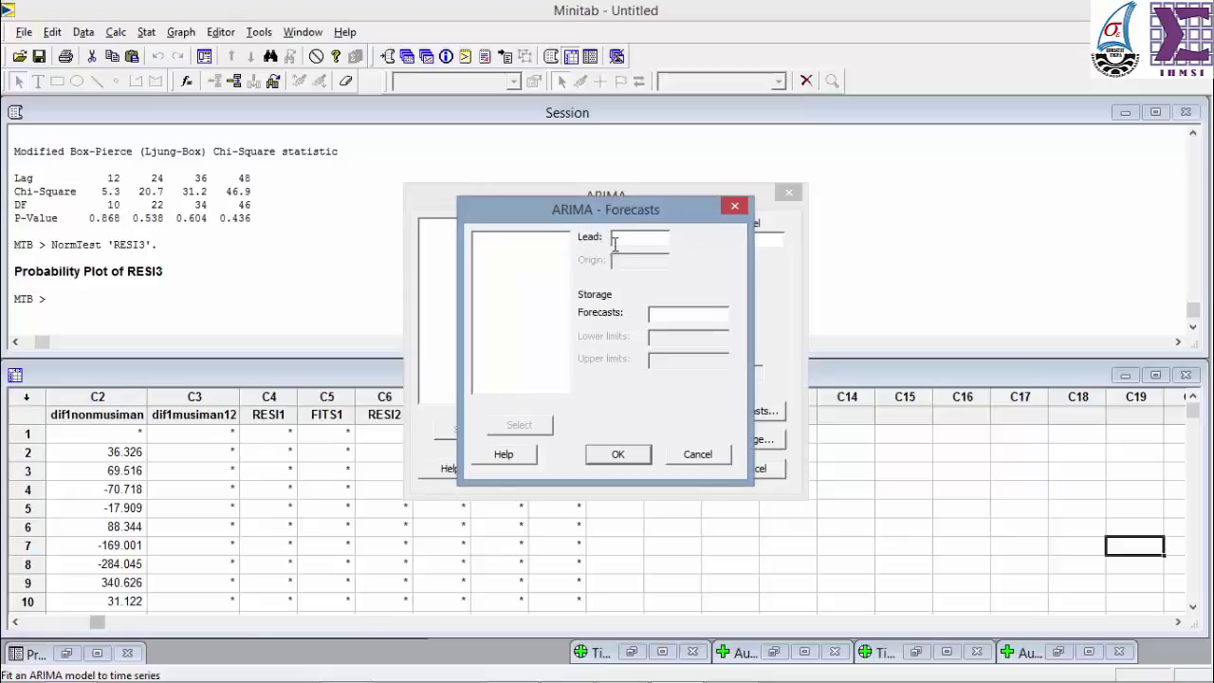
pyautogui.write('7')
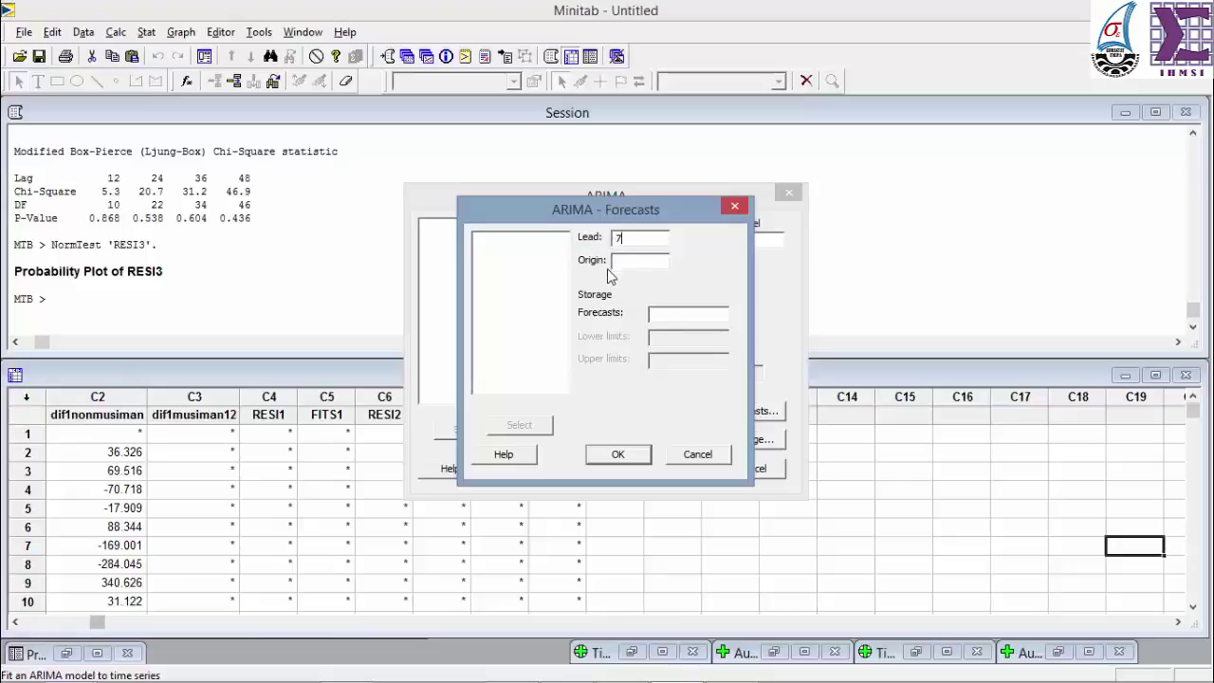
pyautogui.click(635, 260)
pyautogui.write('120')
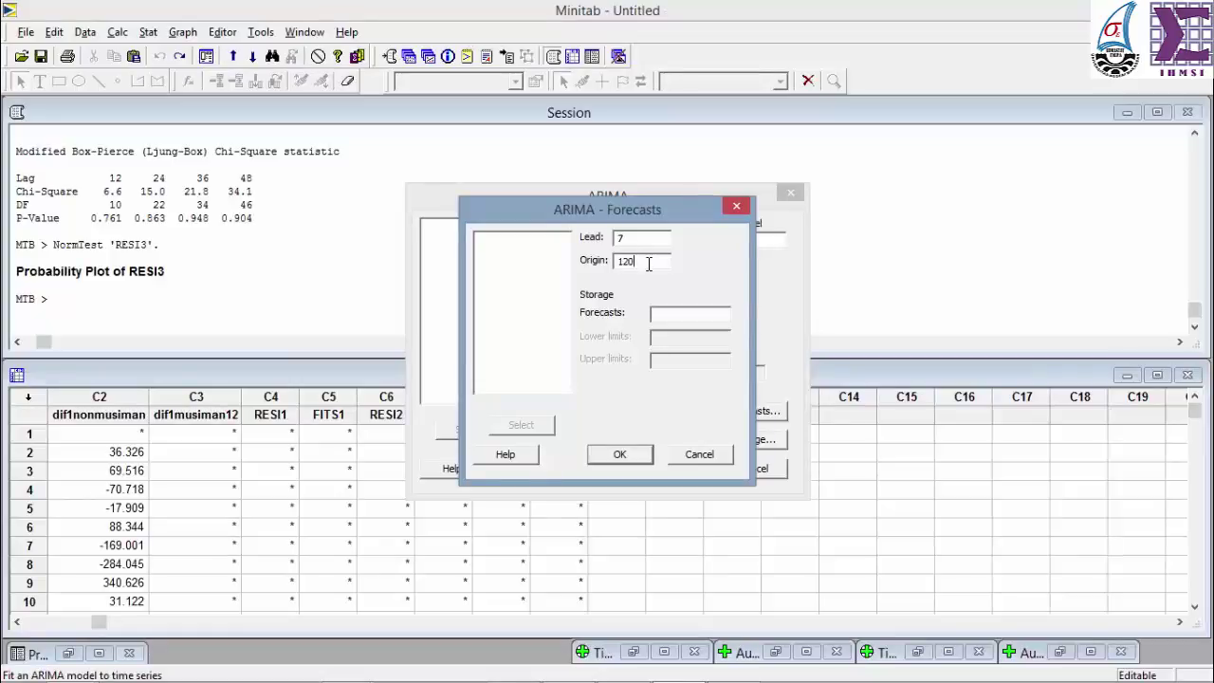
pyautogui.click(620, 456)
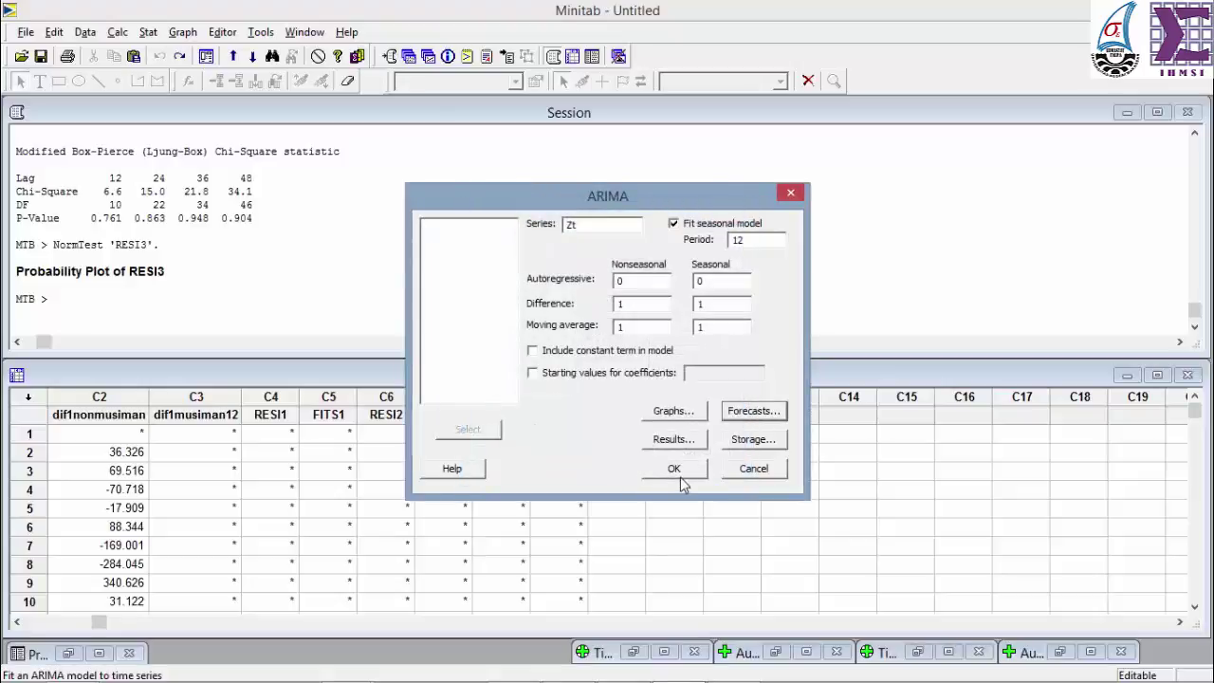
pyautogui.click(675, 470)
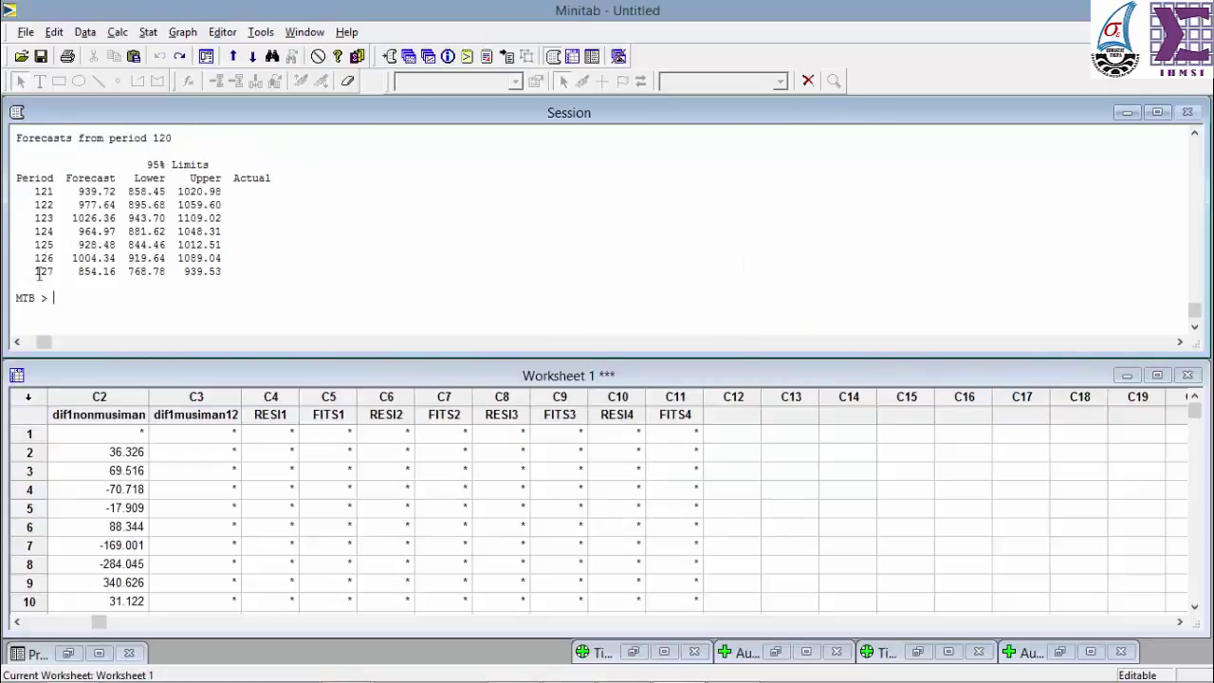
pyautogui.scroll(-1, 279, 263)
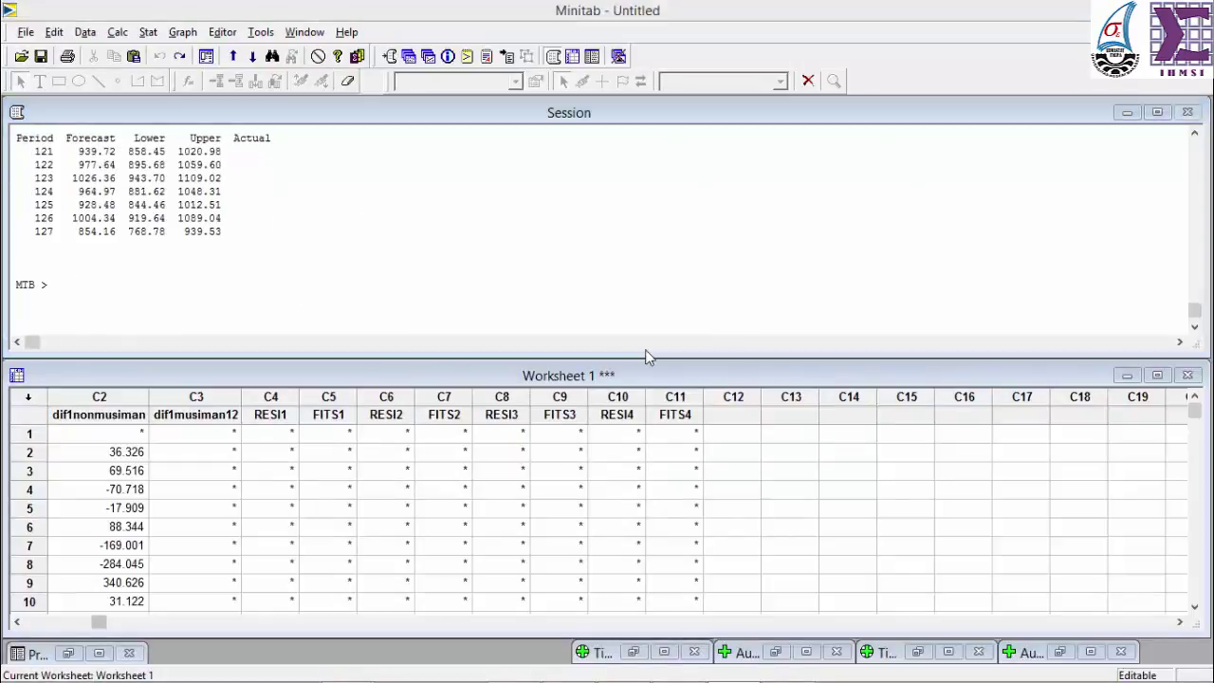